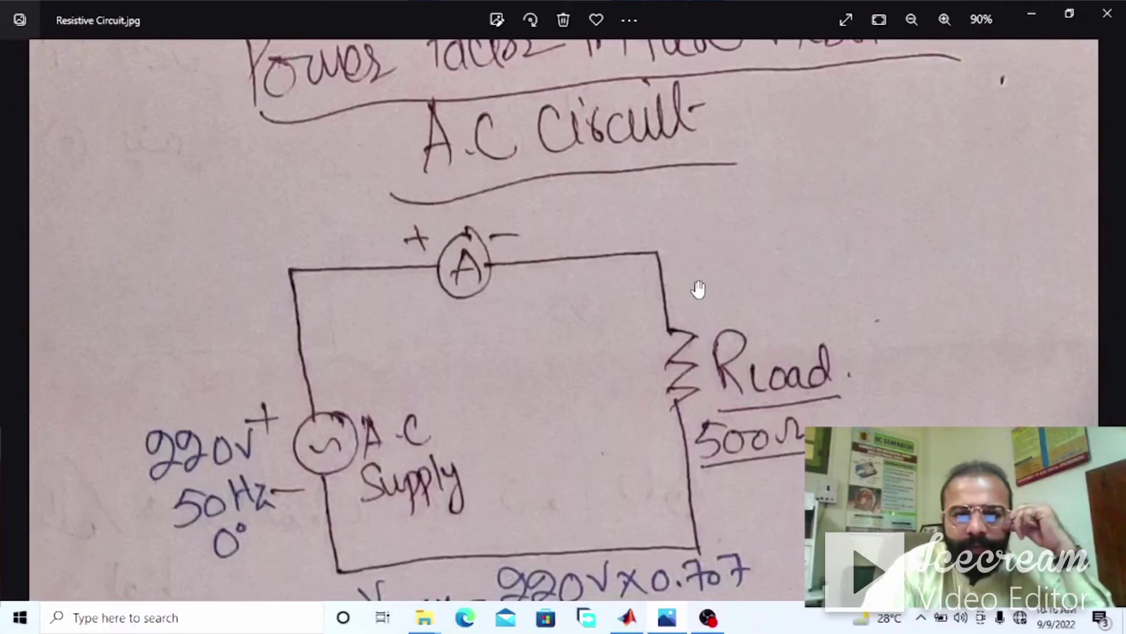
- Switch from the circuit sketch image to MATLAB and create a blank Simulink model
{"action": "left_click_drag", "start_coordinate": [699, 284], "coordinate": [699, 274]}
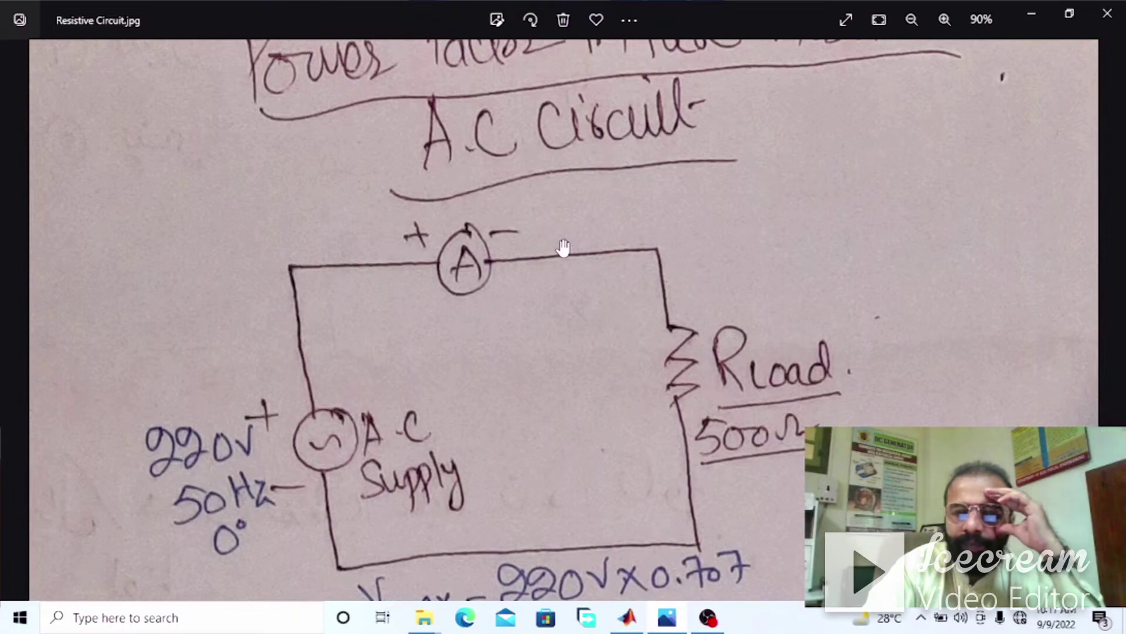
{"action": "left_click", "coordinate": [1021, 8]}
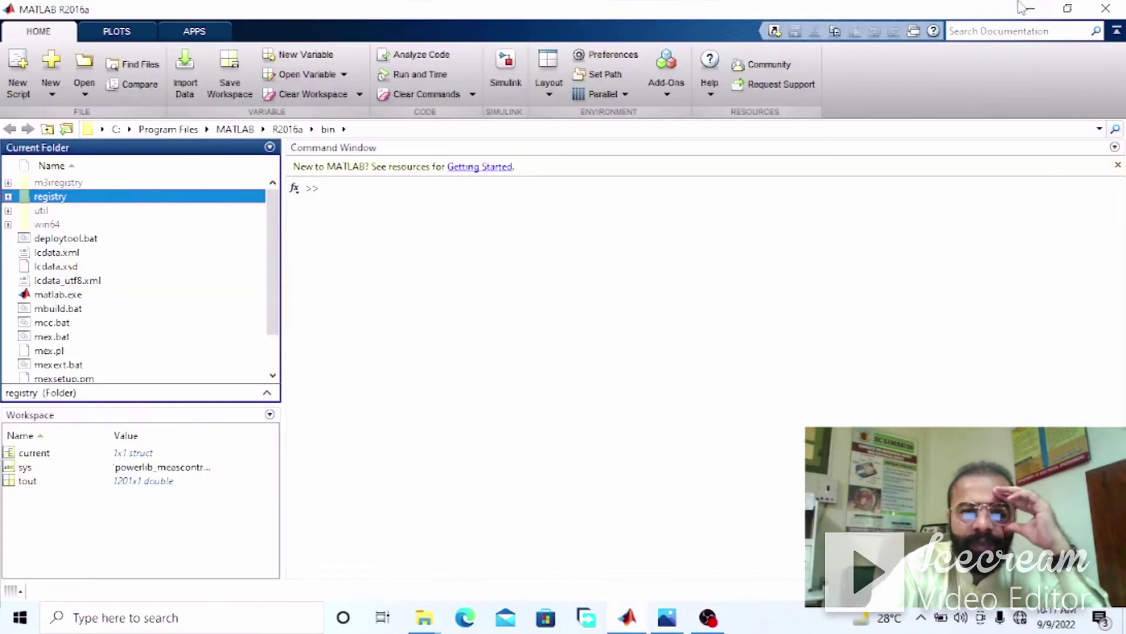
{"action": "left_click", "coordinate": [62, 69]}
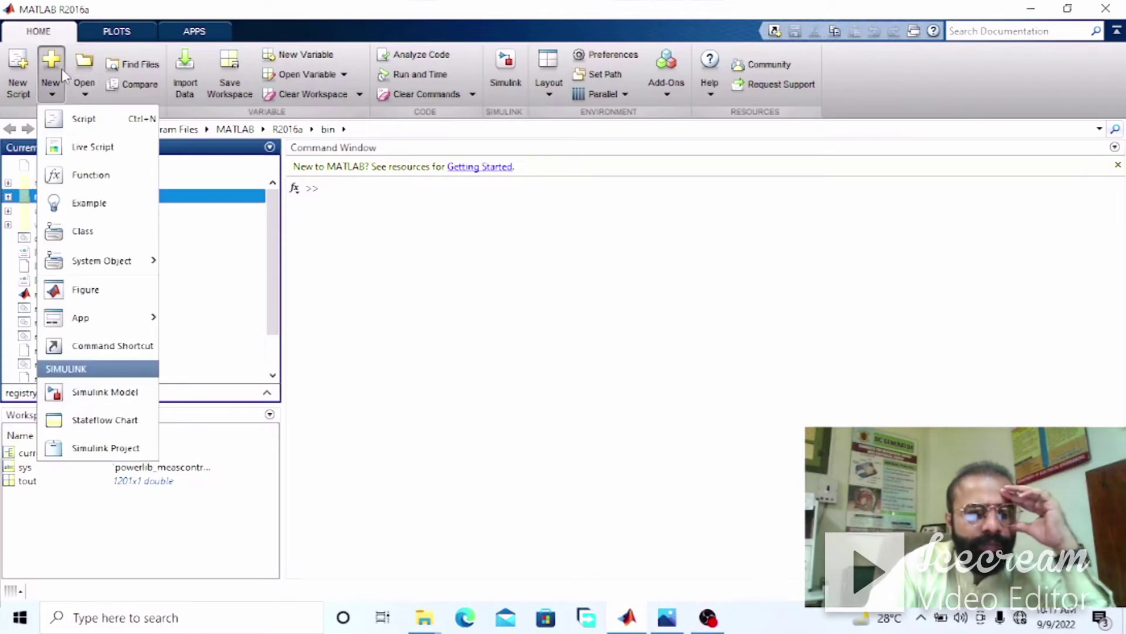
{"action": "left_click", "coordinate": [119, 392]}
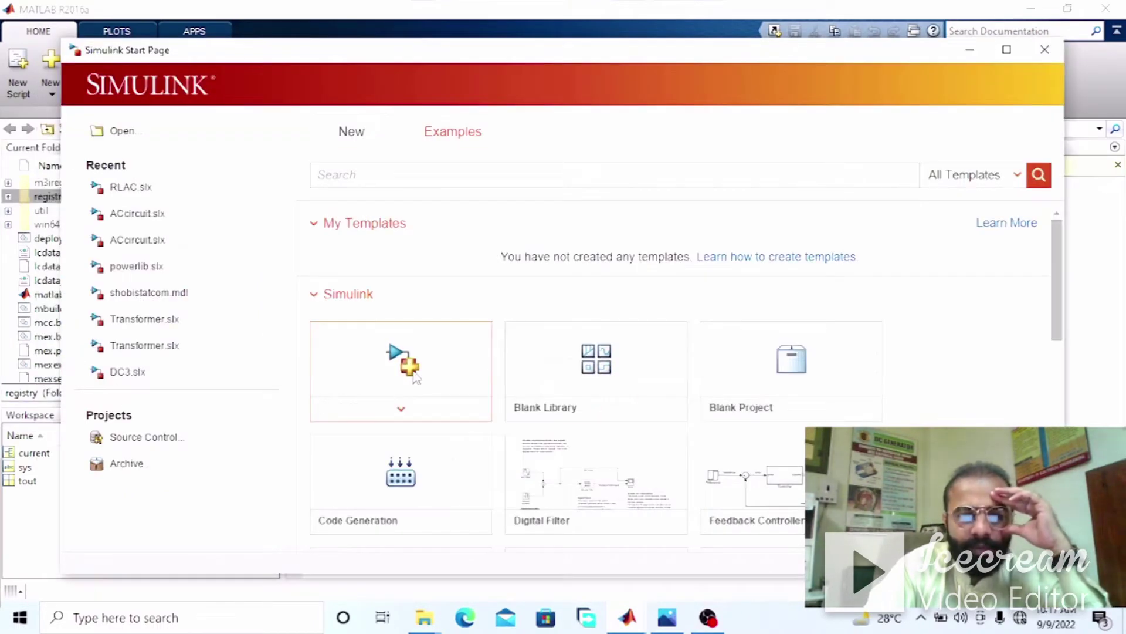
{"action": "left_click", "coordinate": [414, 376]}
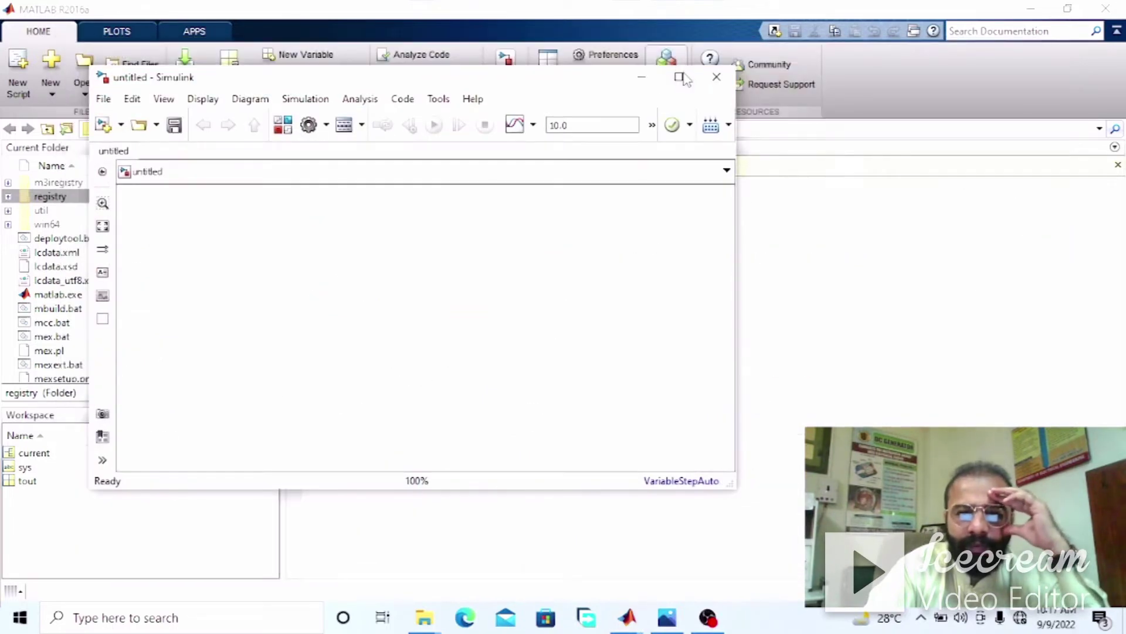
- Open the power systems block library by running the powerlib command in MATLAB
{"action": "left_click", "coordinate": [642, 77]}
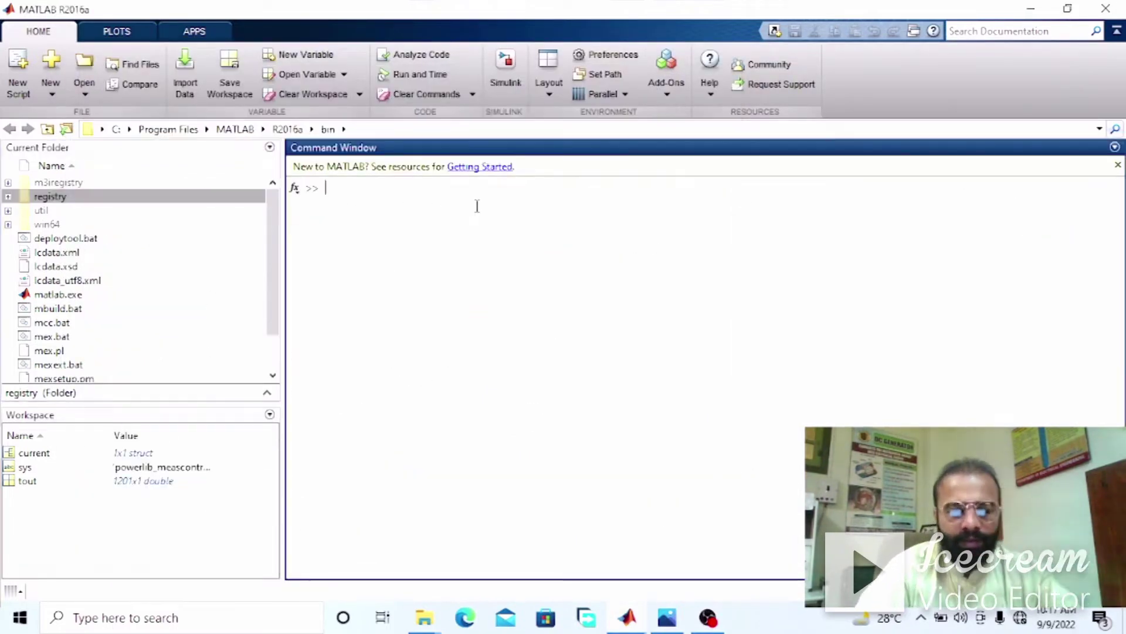
{"action": "type", "text": "powerl"}
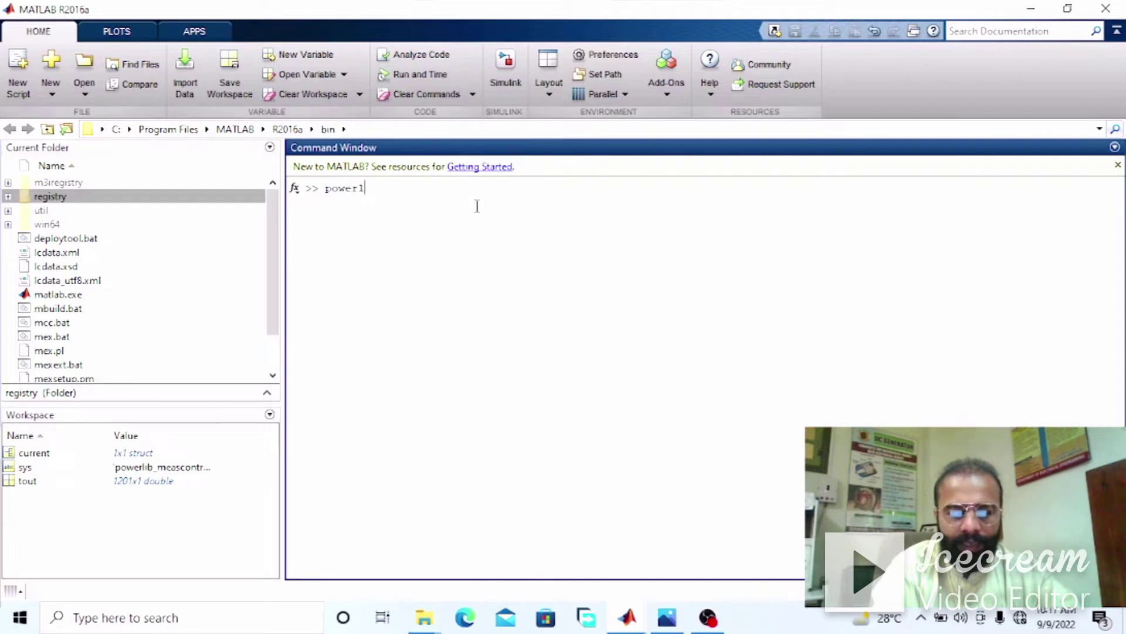
{"action": "type", "text": "ib"}
{"action": "key", "text": "Return"}
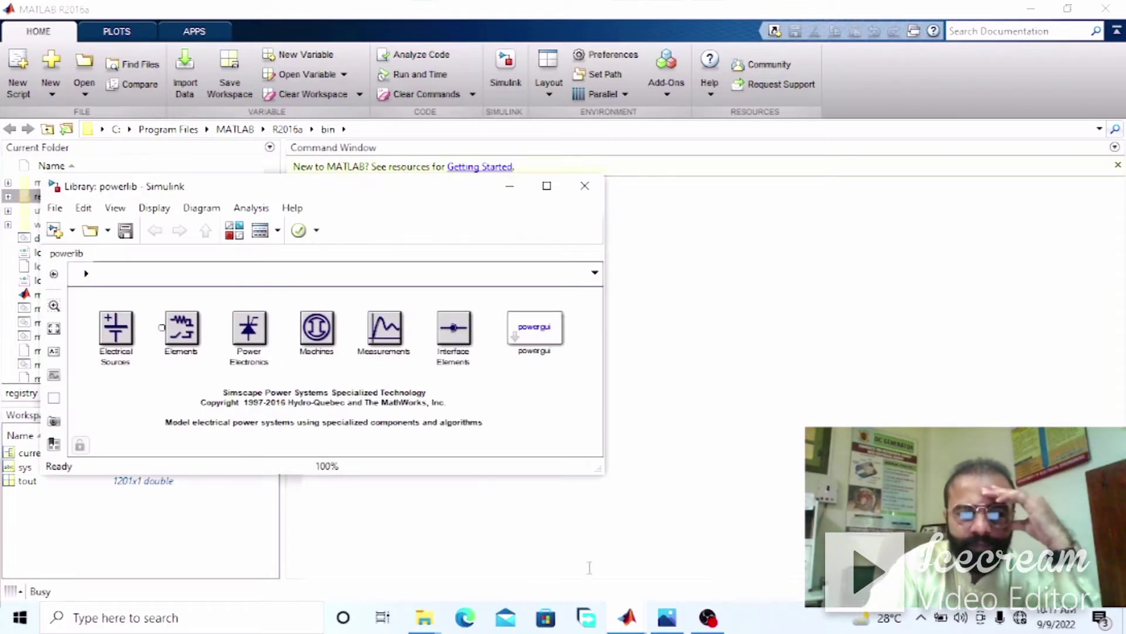
- Bring back the untitled model and arrange it beside the powerlib library window
{"action": "mouse_move", "coordinate": [636, 601]}
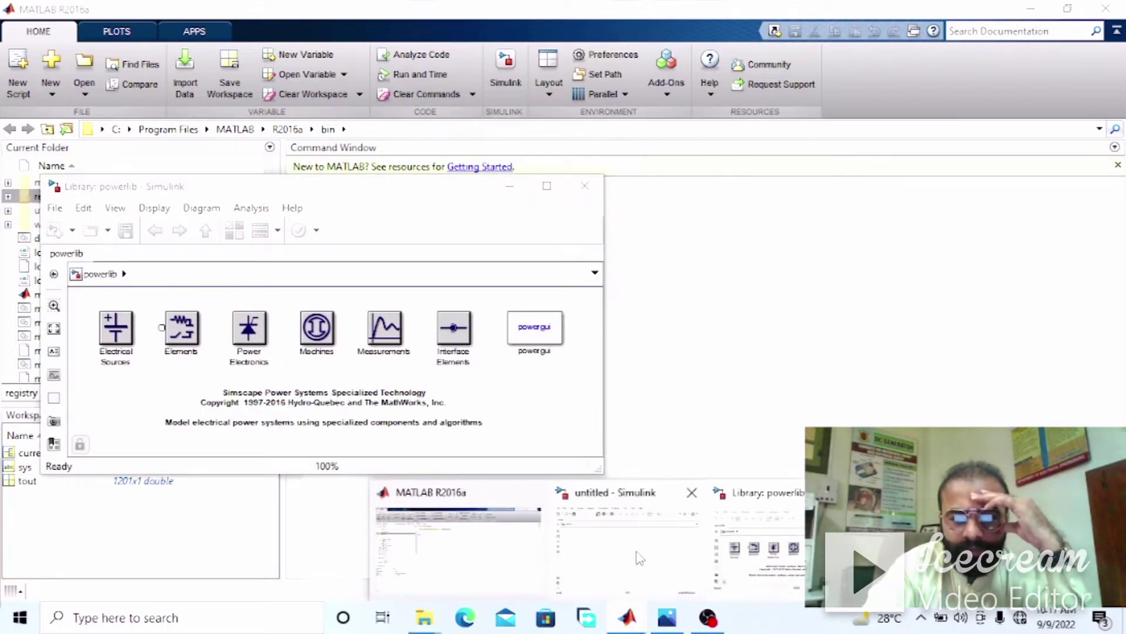
{"action": "left_click", "coordinate": [641, 557]}
{"action": "left_click_drag", "start_coordinate": [441, 85], "coordinate": [674, 139]}
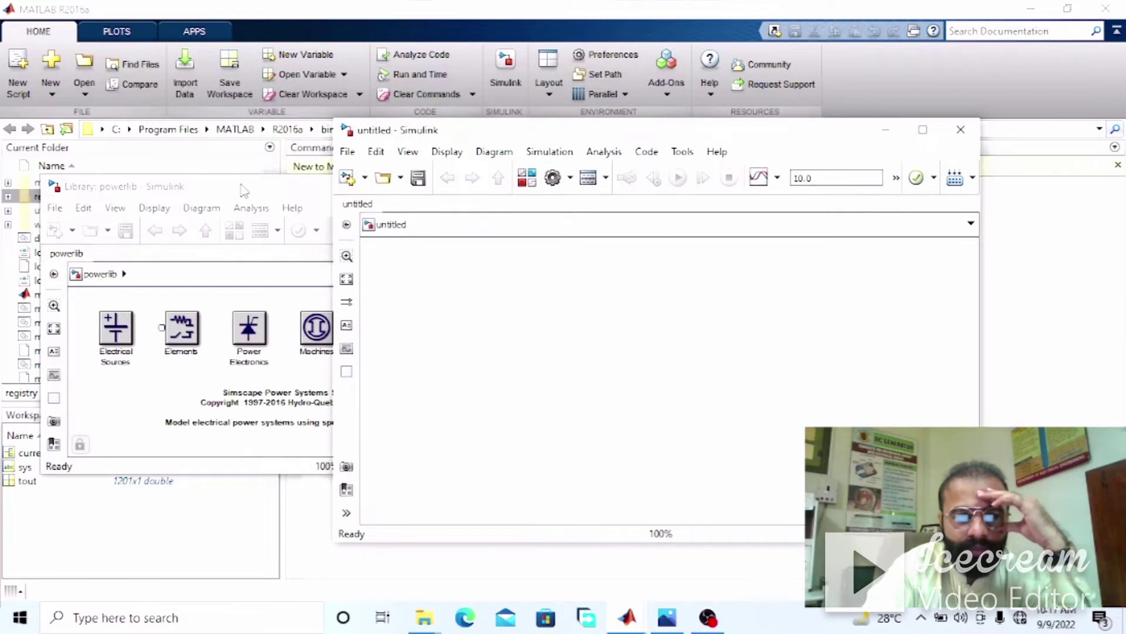
{"action": "left_click_drag", "start_coordinate": [244, 191], "coordinate": [208, 187]}
- Add an AC Voltage Source block from the Electrical Sources library to the model
{"action": "double_click", "coordinate": [74, 330]}
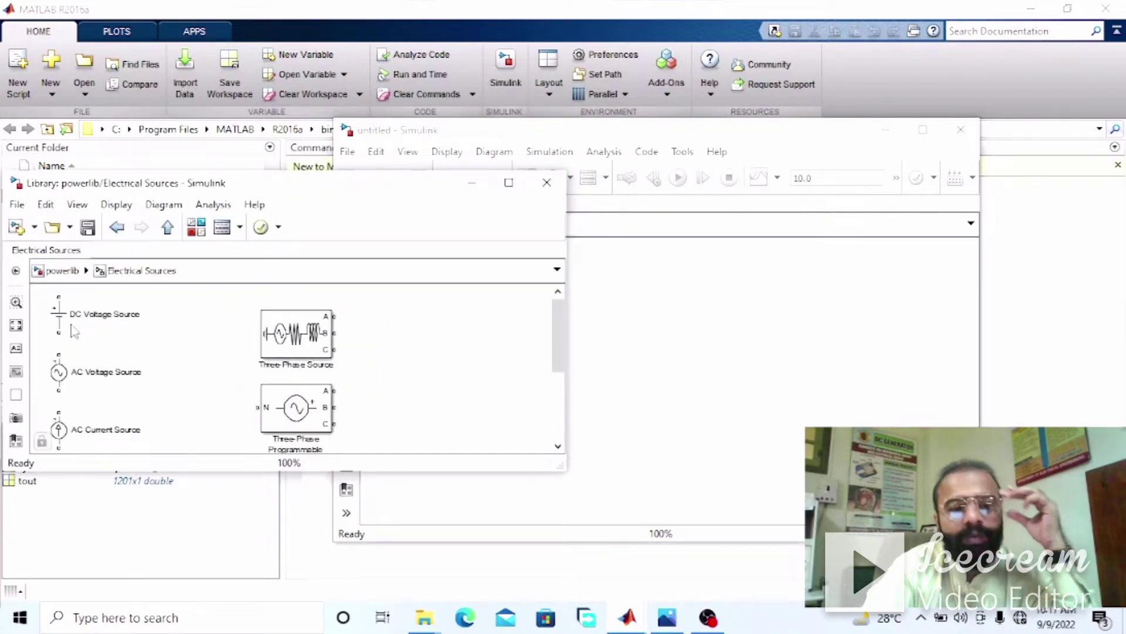
{"action": "left_click_drag", "start_coordinate": [61, 380], "coordinate": [619, 302]}
{"action": "left_click", "coordinate": [166, 228]}
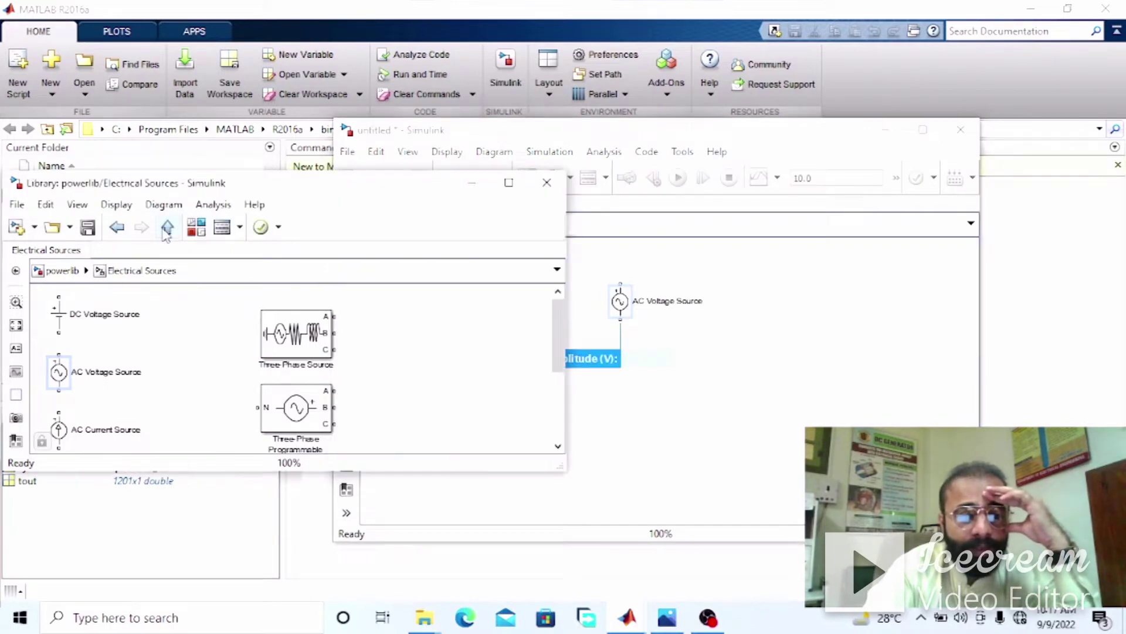
{"action": "left_click", "coordinate": [166, 228]}
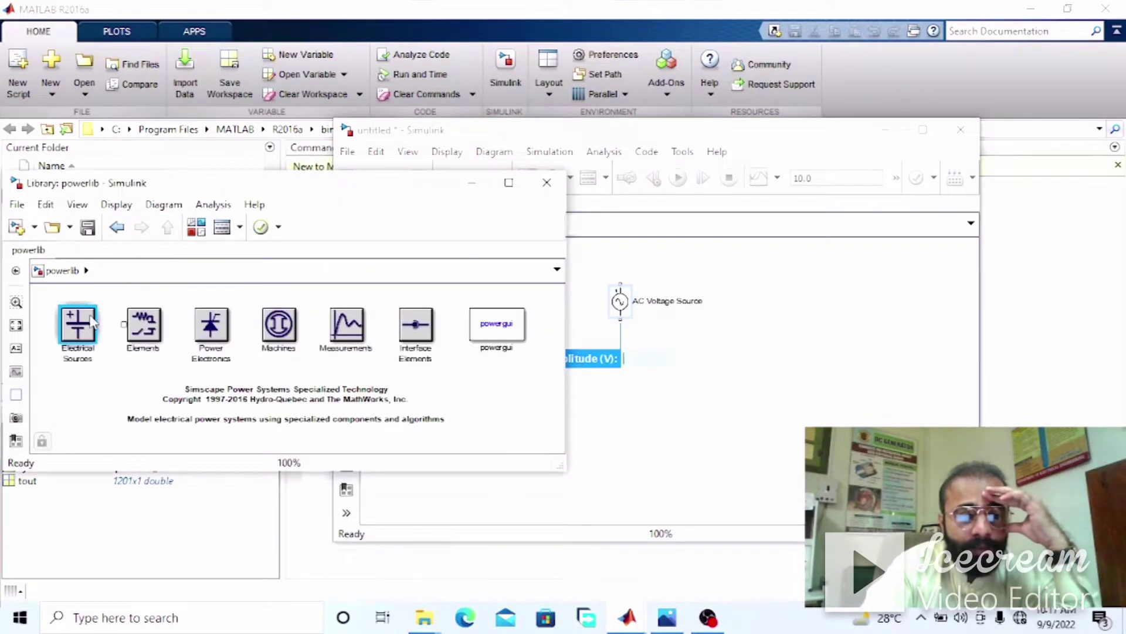
- Add a Series RLC Branch block from the Elements library to the model
{"action": "double_click", "coordinate": [145, 323]}
{"action": "left_click_drag", "start_coordinate": [89, 320], "coordinate": [804, 322]}
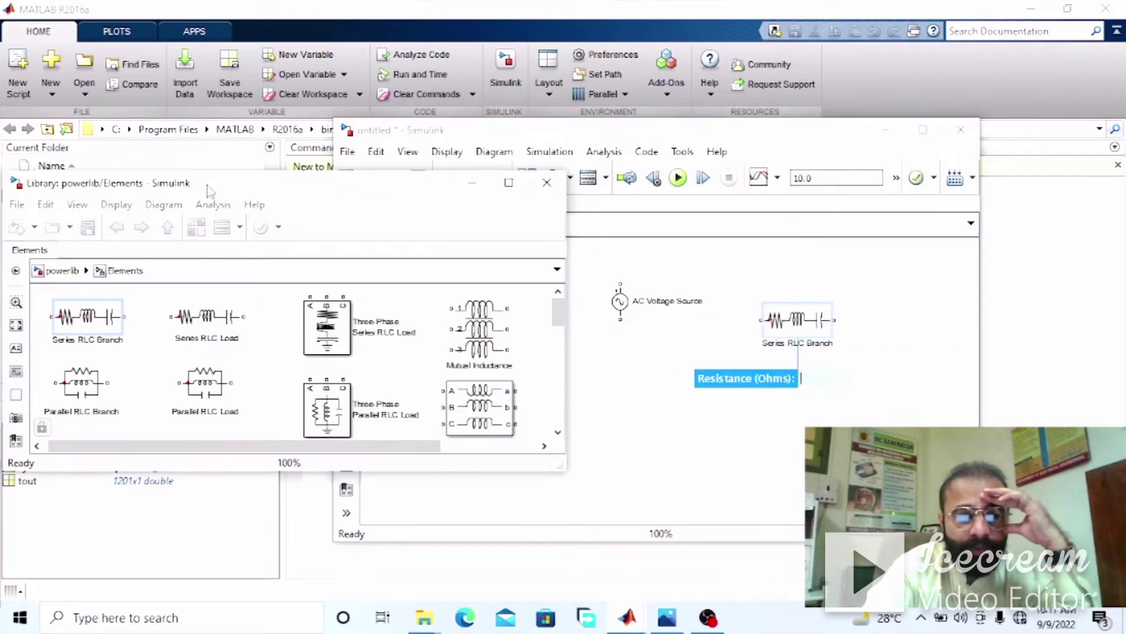
{"action": "left_click", "coordinate": [207, 190]}
{"action": "left_click", "coordinate": [167, 226]}
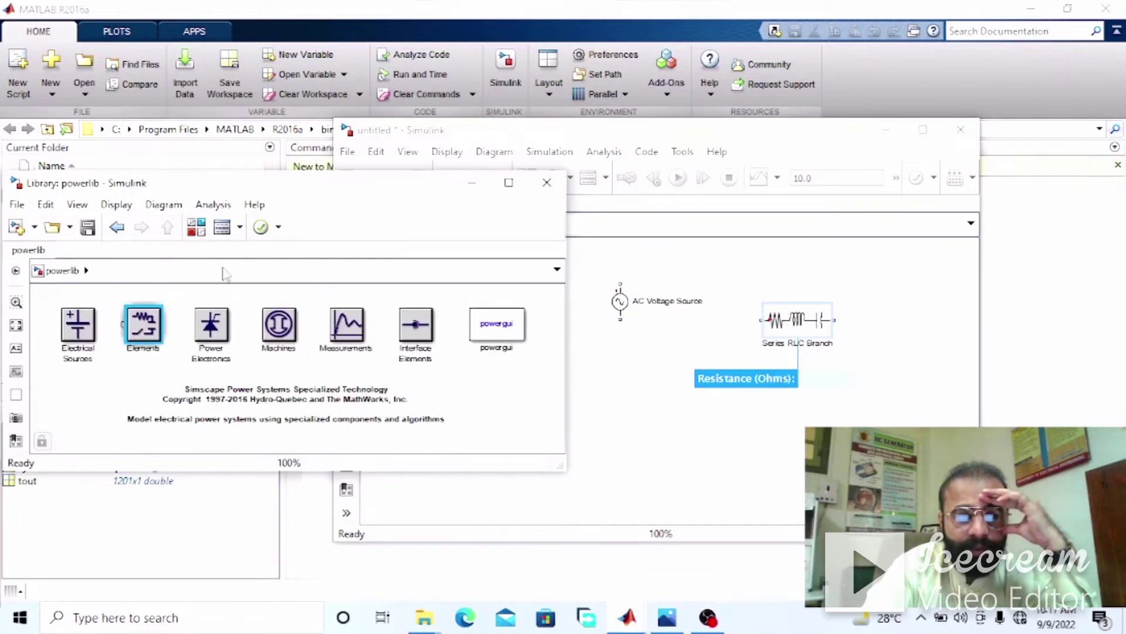
- Add a Ground block from the Elements library to the model
{"action": "double_click", "coordinate": [145, 323]}
{"action": "left_click_drag", "start_coordinate": [233, 449], "coordinate": [330, 453]}
{"action": "left_click_drag", "start_coordinate": [476, 414], "coordinate": [645, 432]}
{"action": "left_click", "coordinate": [164, 235]}
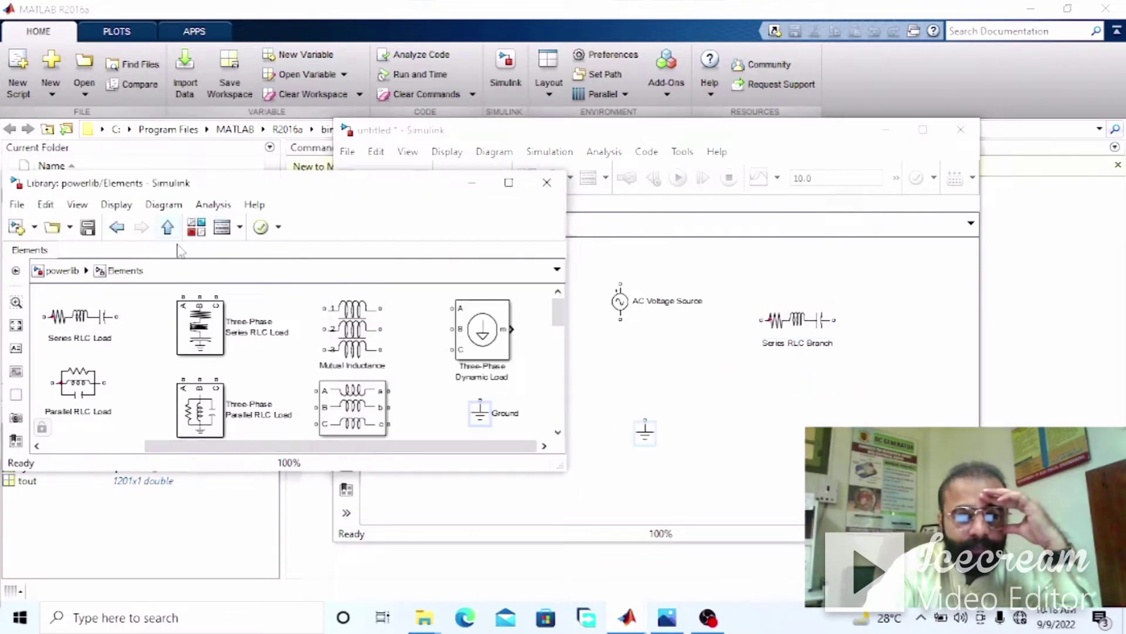
{"action": "left_click", "coordinate": [167, 226]}
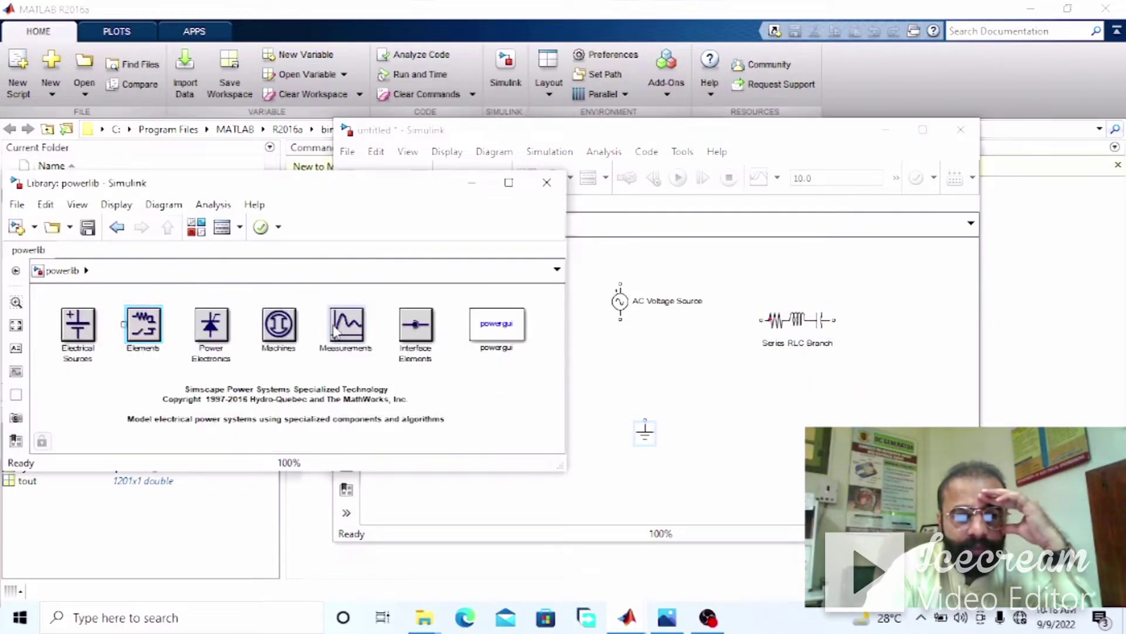
- Add a Current Measurement and a Voltage Measurement block from the Measurements library, and close the library
{"action": "double_click", "coordinate": [347, 324]}
{"action": "left_click_drag", "start_coordinate": [66, 312], "coordinate": [723, 267]}
{"action": "left_click_drag", "start_coordinate": [70, 384], "coordinate": [705, 370]}
{"action": "left_click", "coordinate": [265, 202]}
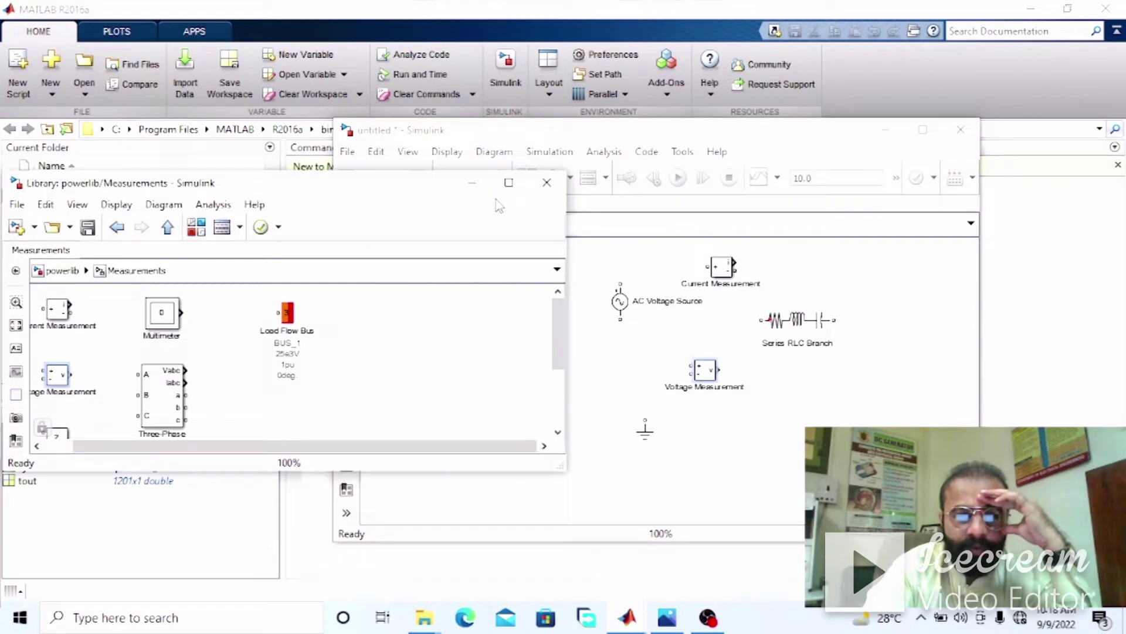
{"action": "left_click", "coordinate": [548, 183]}
- Maximize the model window and spread out the blocks, with the Series RLC Branch rotated upright opposite the AC Voltage Source
{"action": "left_click_drag", "start_coordinate": [923, 139], "coordinate": [809, 140]}
{"action": "left_click", "coordinate": [809, 130]}
{"action": "left_click", "coordinate": [295, 184]}
{"action": "left_click_drag", "start_coordinate": [298, 188], "coordinate": [129, 281]}
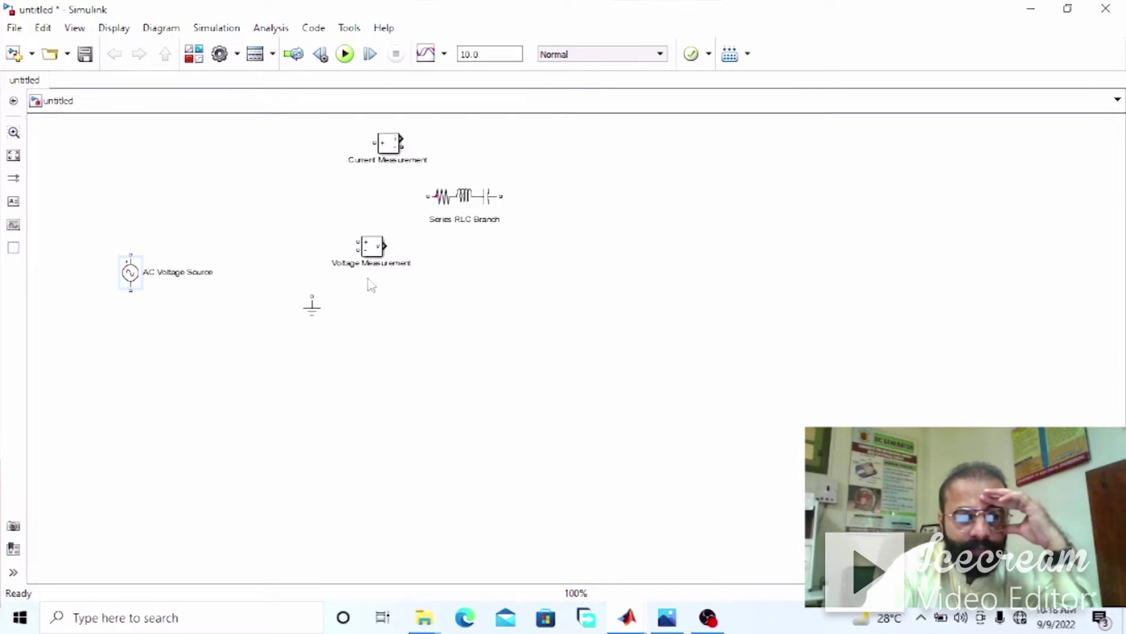
{"action": "left_click_drag", "start_coordinate": [380, 254], "coordinate": [235, 210]}
{"action": "left_click_drag", "start_coordinate": [449, 203], "coordinate": [433, 285]}
{"action": "key", "text": "ctrl+r"}
- Place Ground below the source, Current Measurement above between source and branch, and Voltage Measurement on the branch's outer side
{"action": "left_click_drag", "start_coordinate": [315, 323], "coordinate": [141, 410]}
{"action": "left_click_drag", "start_coordinate": [131, 275], "coordinate": [124, 276]}
{"action": "left_click", "coordinate": [212, 310]}
{"action": "left_click_drag", "start_coordinate": [227, 205], "coordinate": [524, 159]}
{"action": "left_click_drag", "start_coordinate": [382, 151], "coordinate": [228, 211]}
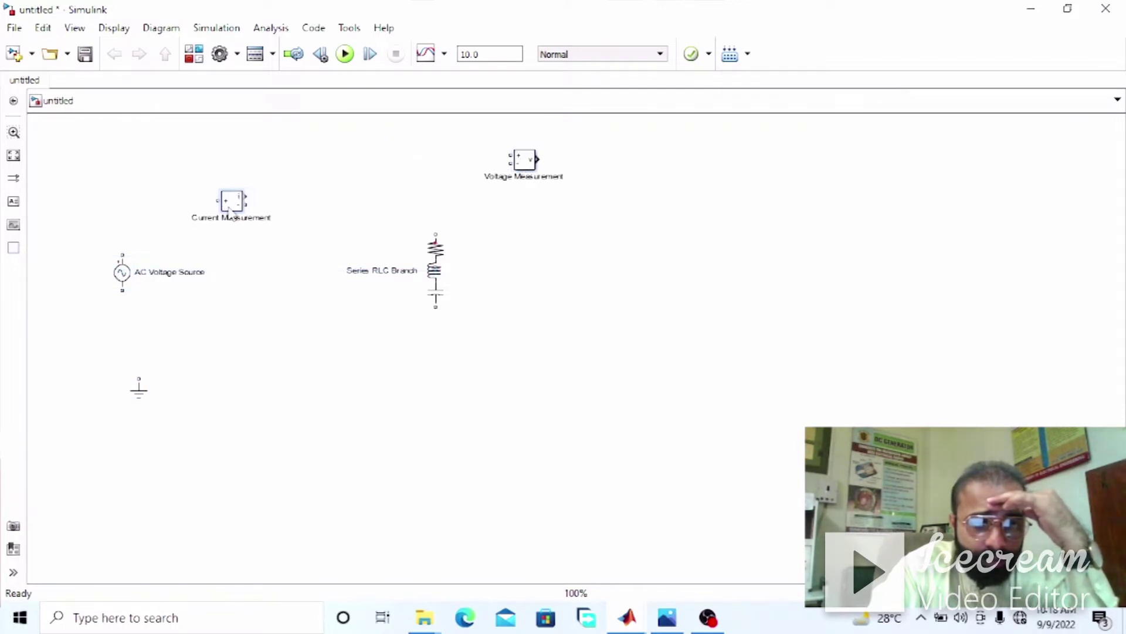
- Wire the AC Voltage Source through the Current Measurement block to the upper terminal of the Series RLC Branch
{"action": "left_click", "coordinate": [262, 267]}
{"action": "mouse_move", "coordinate": [122, 252]}
{"action": "left_mouse_down"}
{"action": "mouse_move", "coordinate": [209, 199]}
{"action": "mouse_move", "coordinate": [436, 238]}
{"action": "left_mouse_up"}
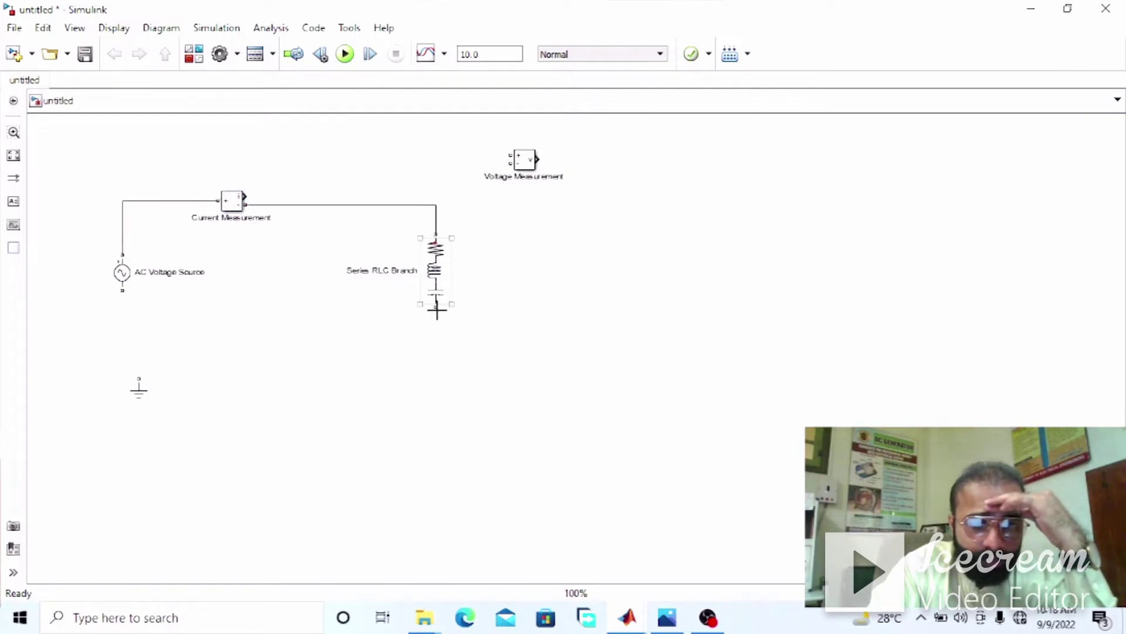
- Set the Series RLC Branch's branch type to R
{"action": "double_click", "coordinate": [443, 271]}
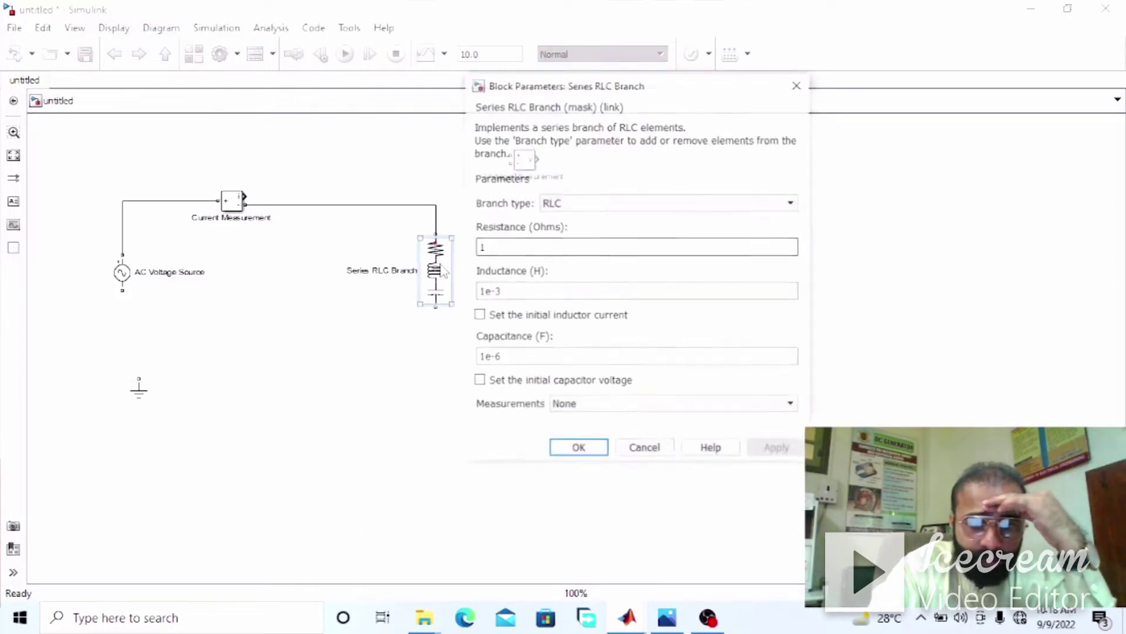
{"action": "left_click", "coordinate": [554, 204]}
{"action": "left_click", "coordinate": [565, 231]}
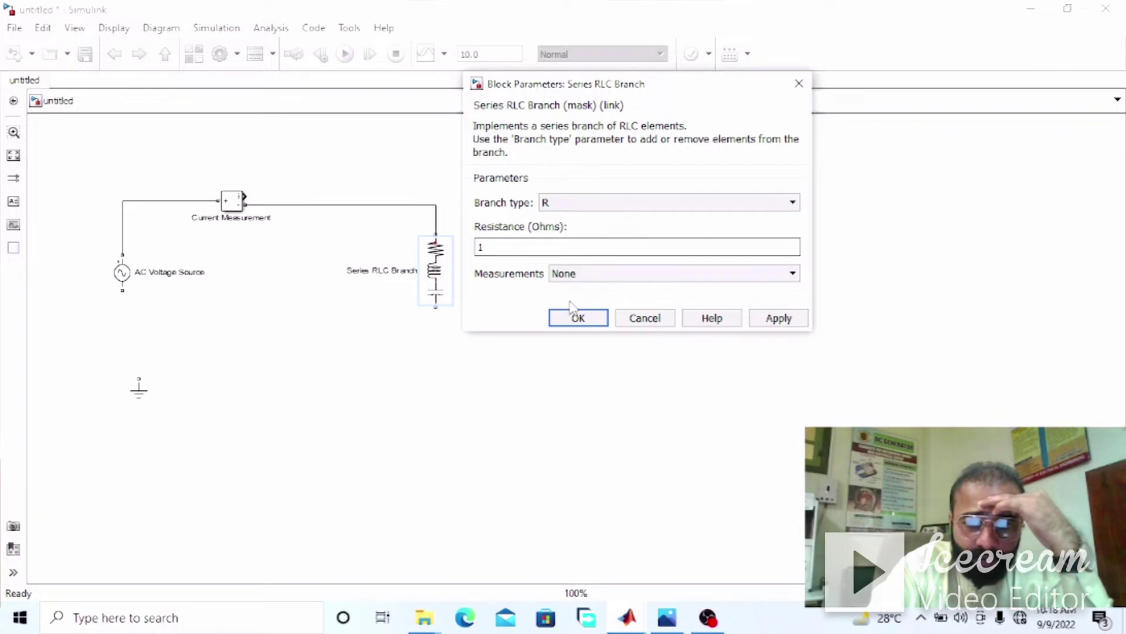
{"action": "left_click", "coordinate": [579, 318]}
- Wire the resistor's lower terminal back to the AC Voltage Source and reposition the blocks, with Voltage Measurement beside the resistor
{"action": "left_click_drag", "start_coordinate": [436, 308], "coordinate": [374, 417]}
{"action": "left_click_drag", "start_coordinate": [144, 398], "coordinate": [152, 459]}
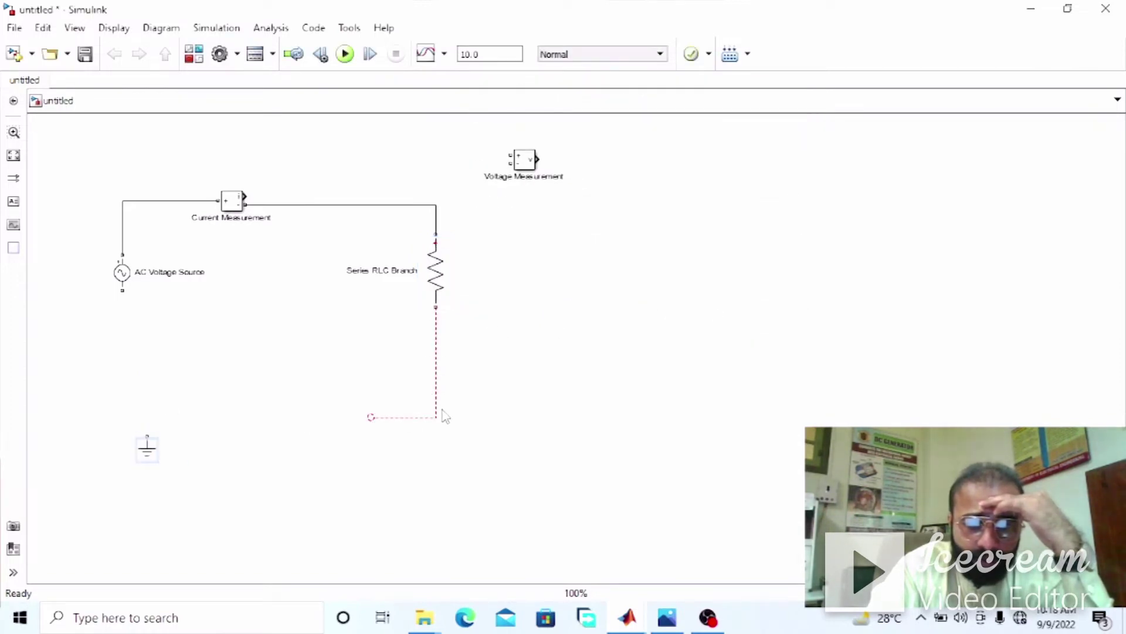
{"action": "left_click_drag", "start_coordinate": [286, 416], "coordinate": [126, 322]}
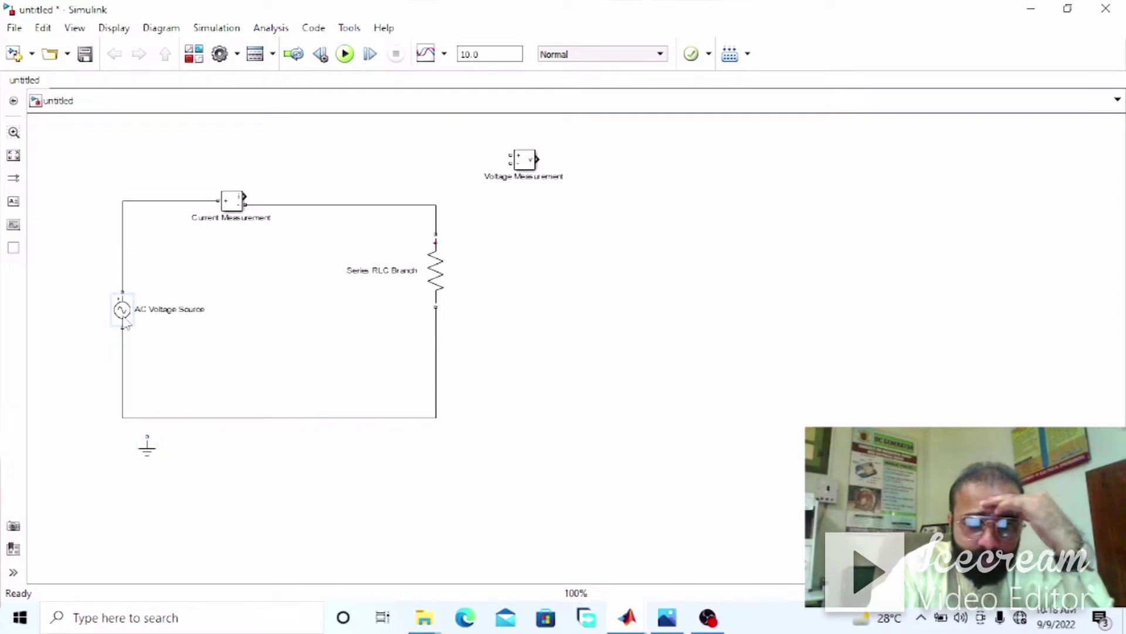
{"action": "left_click_drag", "start_coordinate": [523, 160], "coordinate": [524, 279]}
{"action": "left_click_drag", "start_coordinate": [444, 277], "coordinate": [441, 314]}
- Connect Ground to the circuit's return wire and the Voltage Measurement block in parallel across the resistor
{"action": "left_click_drag", "start_coordinate": [70, 174], "coordinate": [594, 454]}
{"action": "scroll", "coordinate": [594, 454], "scroll_direction": "down", "scroll_amount": 2}
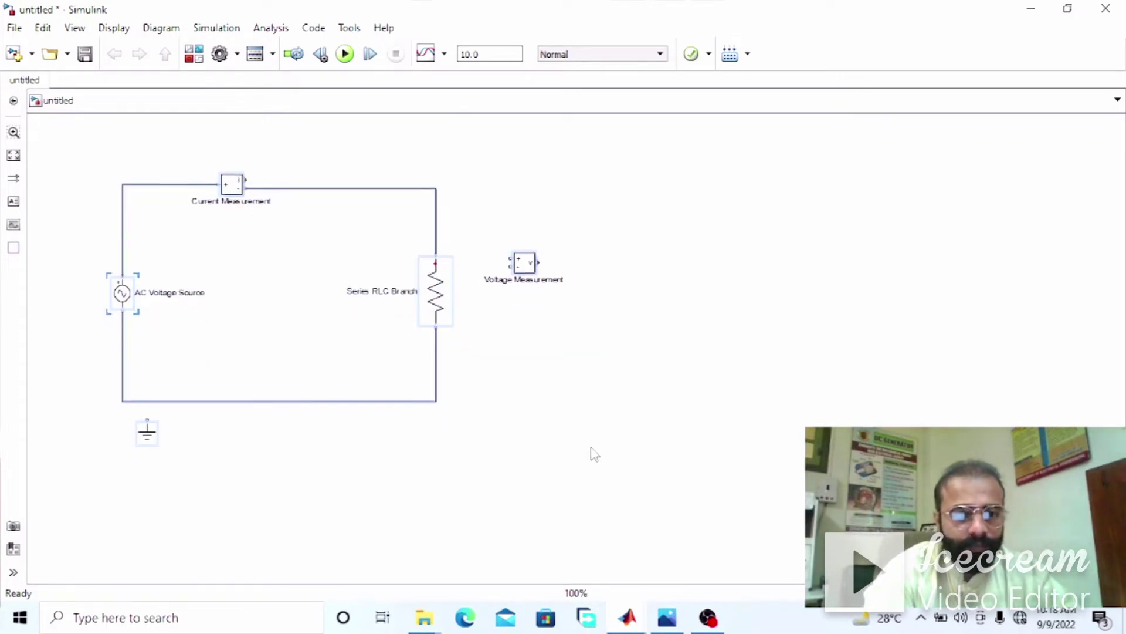
{"action": "scroll", "coordinate": [594, 455], "scroll_direction": "right", "scroll_amount": 2}
{"action": "left_click", "coordinate": [553, 432]}
{"action": "left_click_drag", "start_coordinate": [150, 388], "coordinate": [99, 374]}
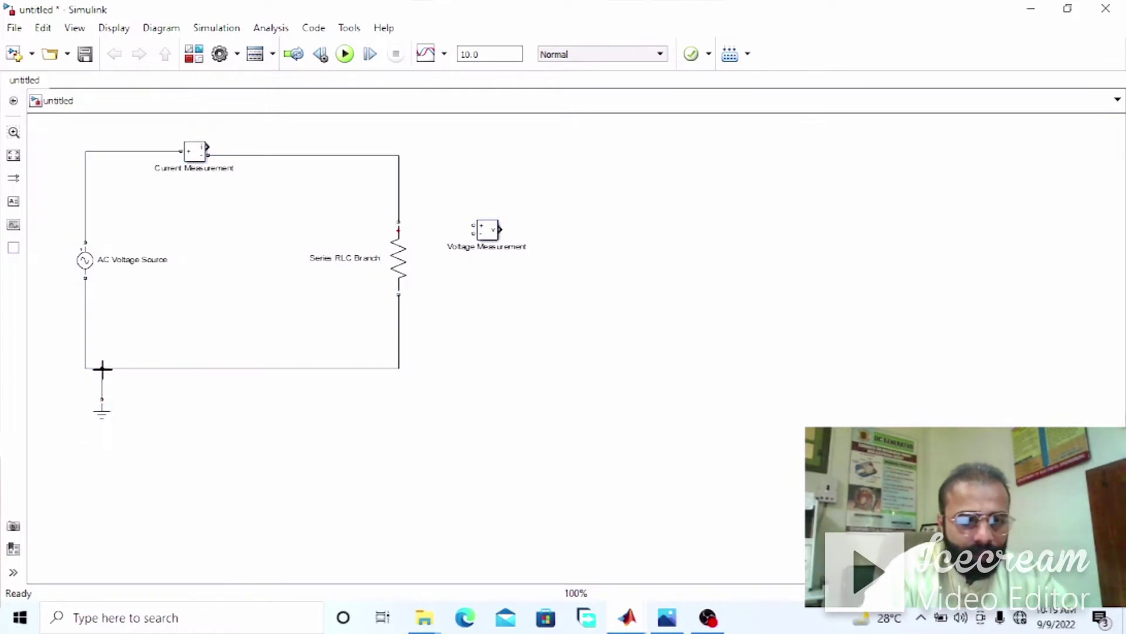
{"action": "left_click_drag", "start_coordinate": [498, 233], "coordinate": [439, 180]}
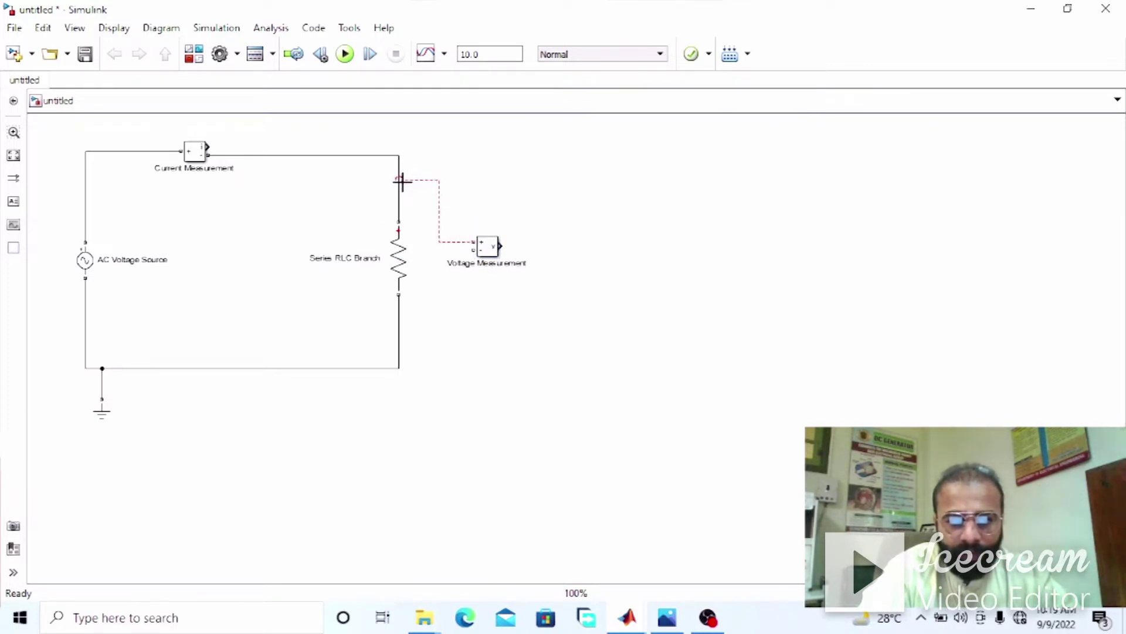
{"action": "left_click_drag", "start_coordinate": [466, 250], "coordinate": [439, 343]}
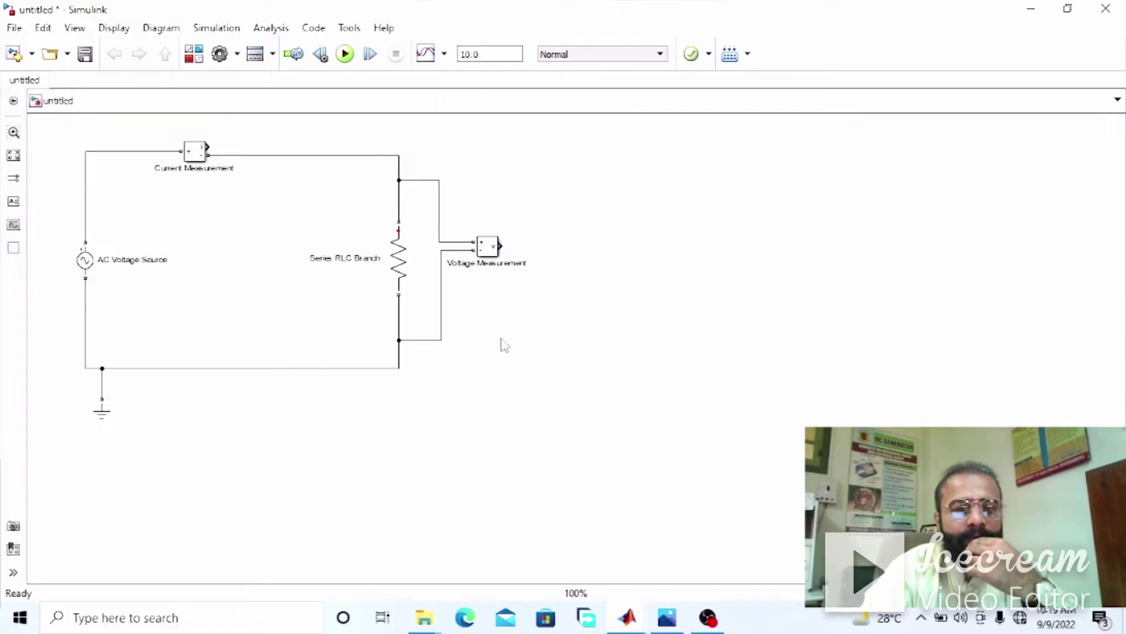
- Add a Display block from the Simulink Sinks library to the model
{"action": "left_click", "coordinate": [188, 62]}
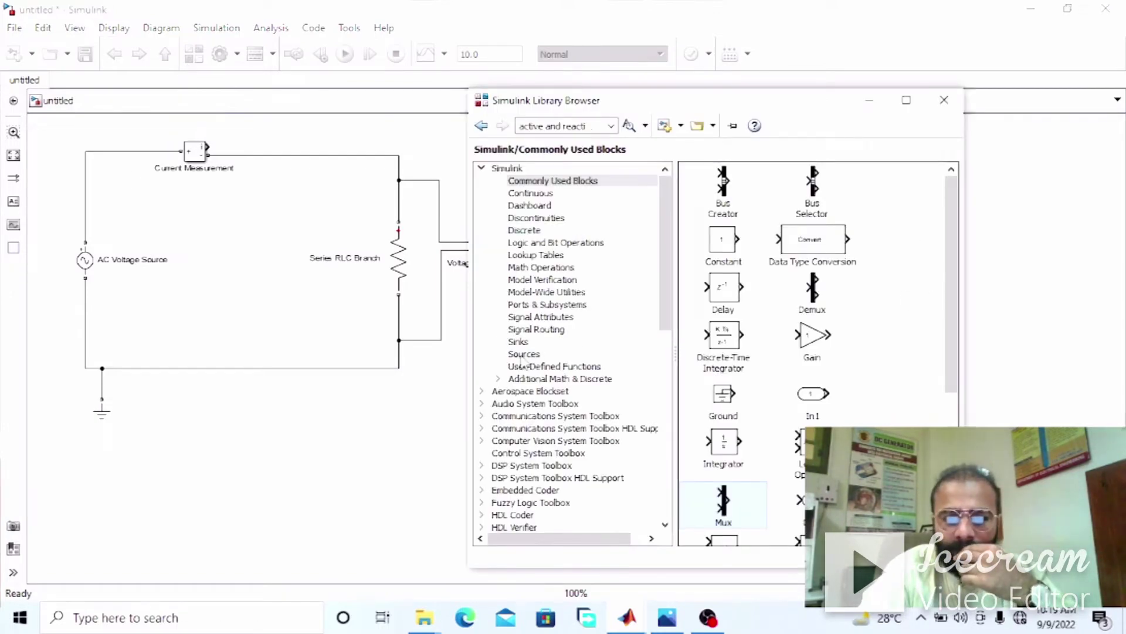
{"action": "left_click", "coordinate": [518, 342]}
{"action": "left_click_drag", "start_coordinate": [722, 204], "coordinate": [303, 187]}
- Search the Simulink library for "root mean square" and add the Simscape RMS block to the model
{"action": "left_click", "coordinate": [194, 56]}
{"action": "left_click", "coordinate": [611, 126]}
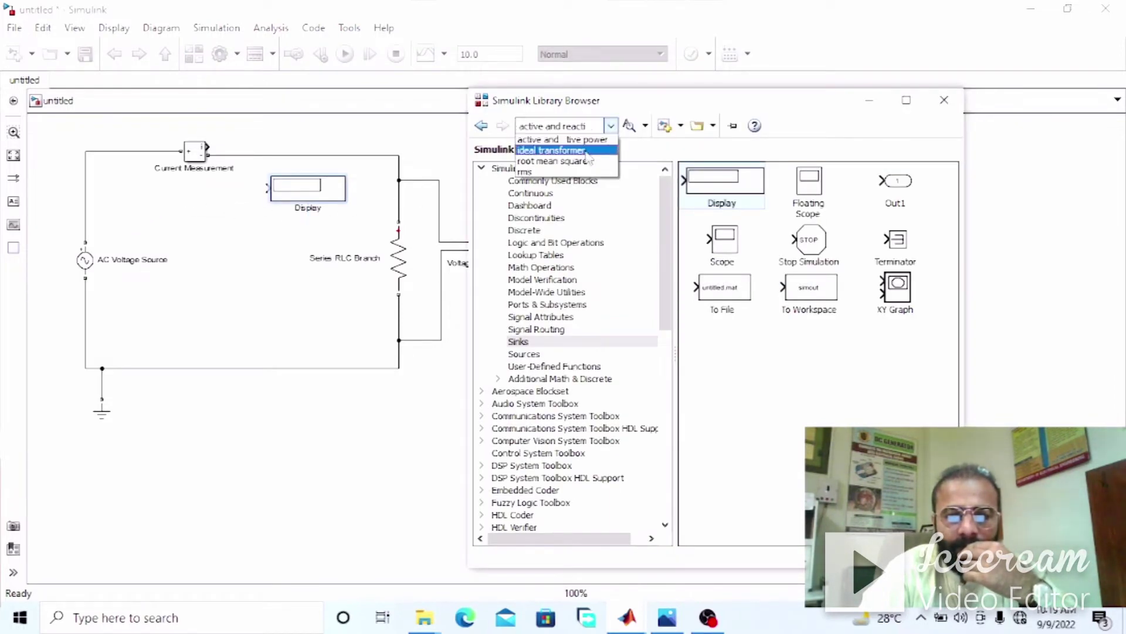
{"action": "left_click", "coordinate": [589, 159]}
{"action": "left_click", "coordinate": [629, 125]}
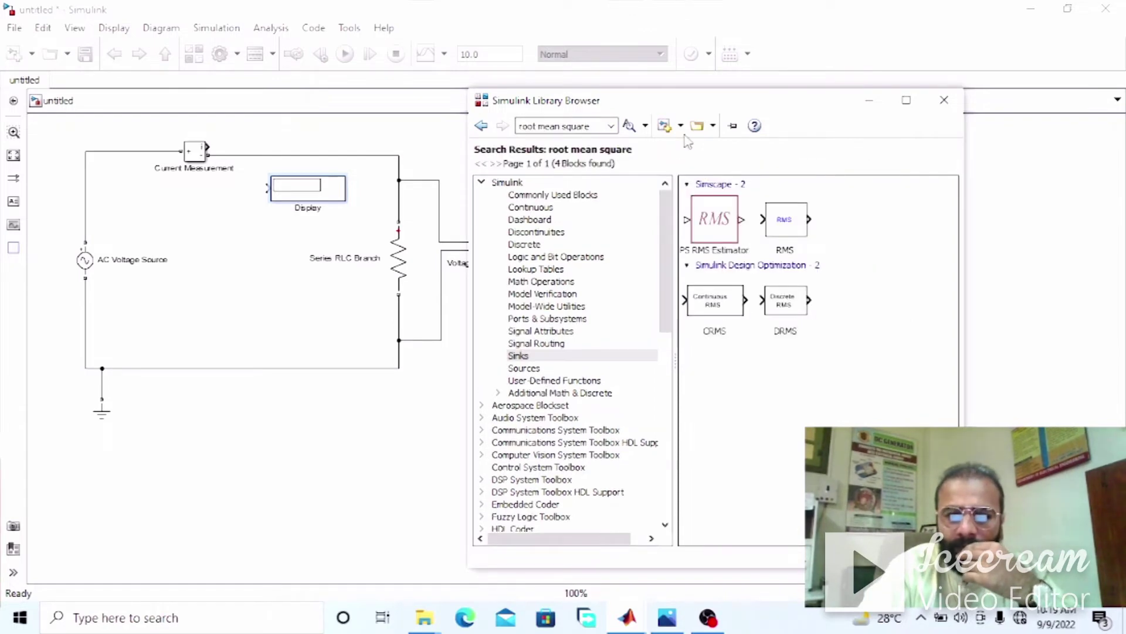
{"action": "left_click_drag", "start_coordinate": [1009, 216], "coordinate": [443, 148]}
- Arrange the RMS block and the Display in a row above the circuit, with the RMS block nearer to Current Measurement
{"action": "left_click_drag", "start_coordinate": [309, 229], "coordinate": [305, 163]}
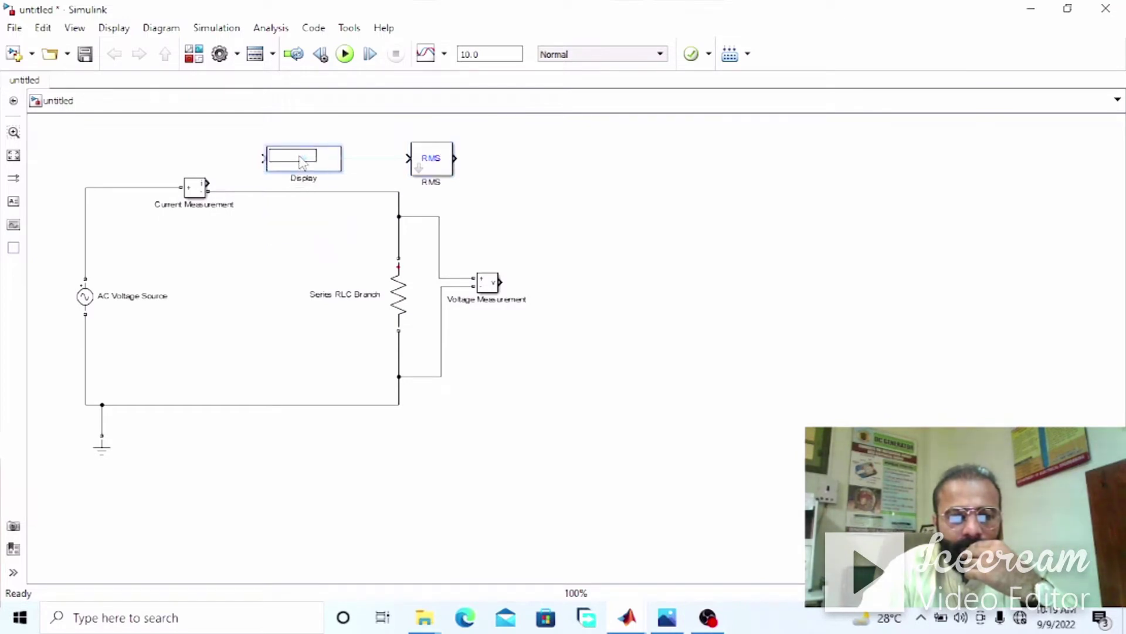
{"action": "left_click_drag", "start_coordinate": [431, 155], "coordinate": [226, 143]}
{"action": "left_click_drag", "start_coordinate": [306, 159], "coordinate": [412, 147]}
{"action": "left_click_drag", "start_coordinate": [220, 137], "coordinate": [306, 136]}
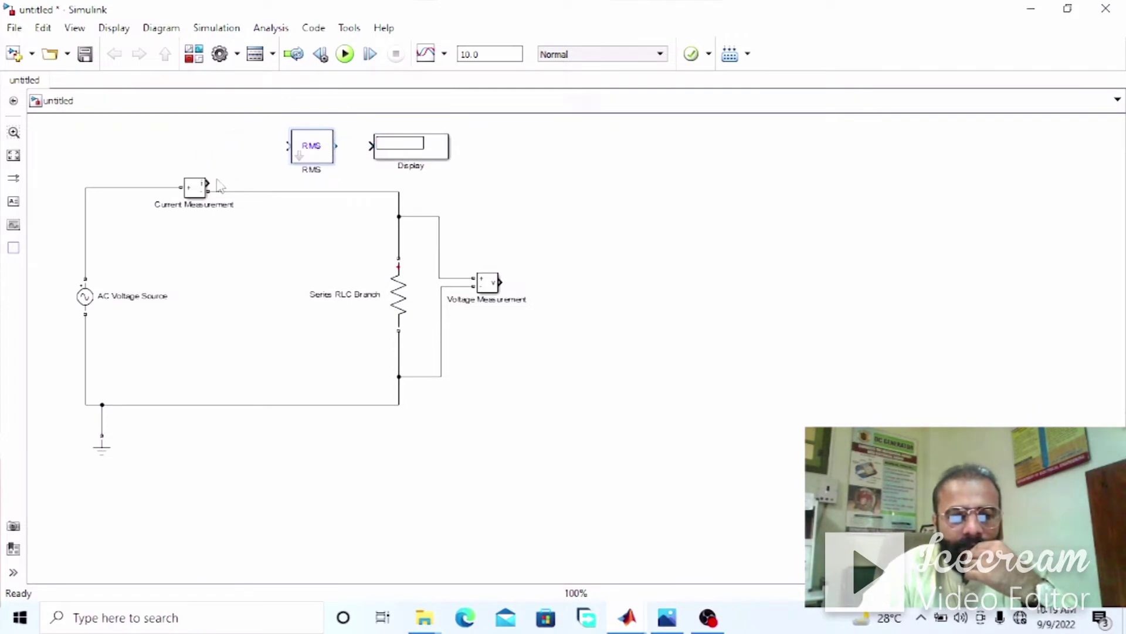
- Wire Current Measurement's output through the RMS block to the Display and rename the Display as "Ammeter Display"
{"action": "left_click_drag", "start_coordinate": [277, 145], "coordinate": [377, 148]}
{"action": "left_click", "coordinate": [405, 165]}
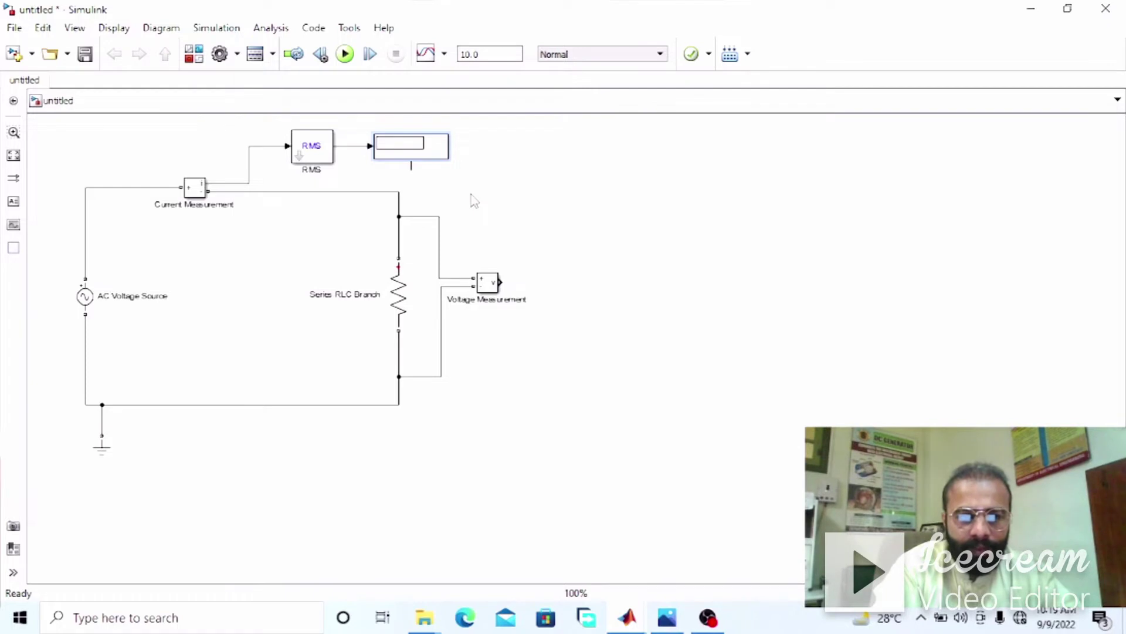
{"action": "type", "text": "Amme"}
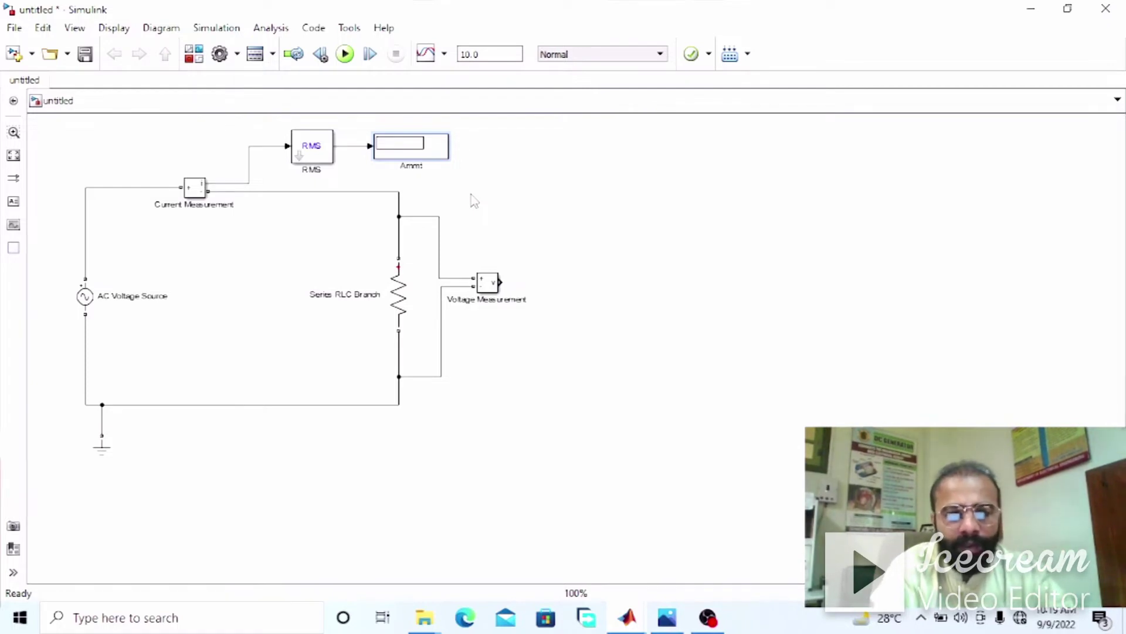
{"action": "type", "text": "ter Display"}
{"action": "left_click", "coordinate": [483, 253]}
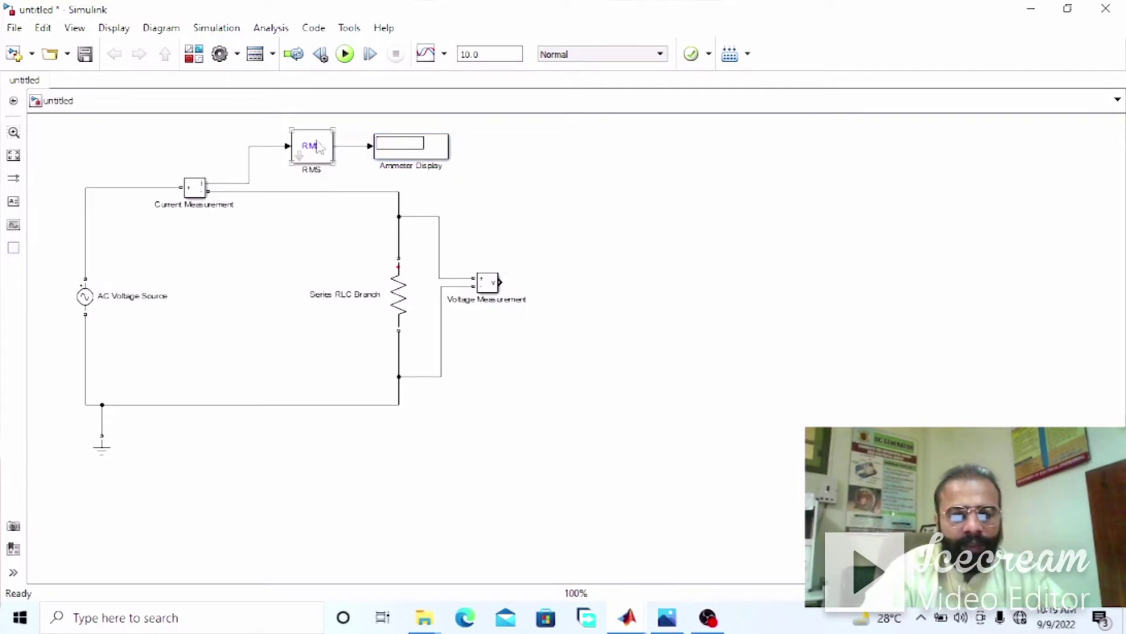
- Duplicate the connected RMS and Ammeter Display pair beside Voltage Measurement and wire the voltage output to the copied RMS block
{"action": "left_click", "coordinate": [404, 153]}
{"action": "left_click_drag", "start_coordinate": [516, 135], "coordinate": [284, 156]}
{"action": "key", "text": "ctrl+c"}
{"action": "key", "text": "ctrl+v"}
{"action": "left_click_drag", "start_coordinate": [354, 174], "coordinate": [593, 298]}
{"action": "left_click", "coordinate": [516, 280]}
{"action": "left_click_drag", "start_coordinate": [501, 282], "coordinate": [541, 282]}
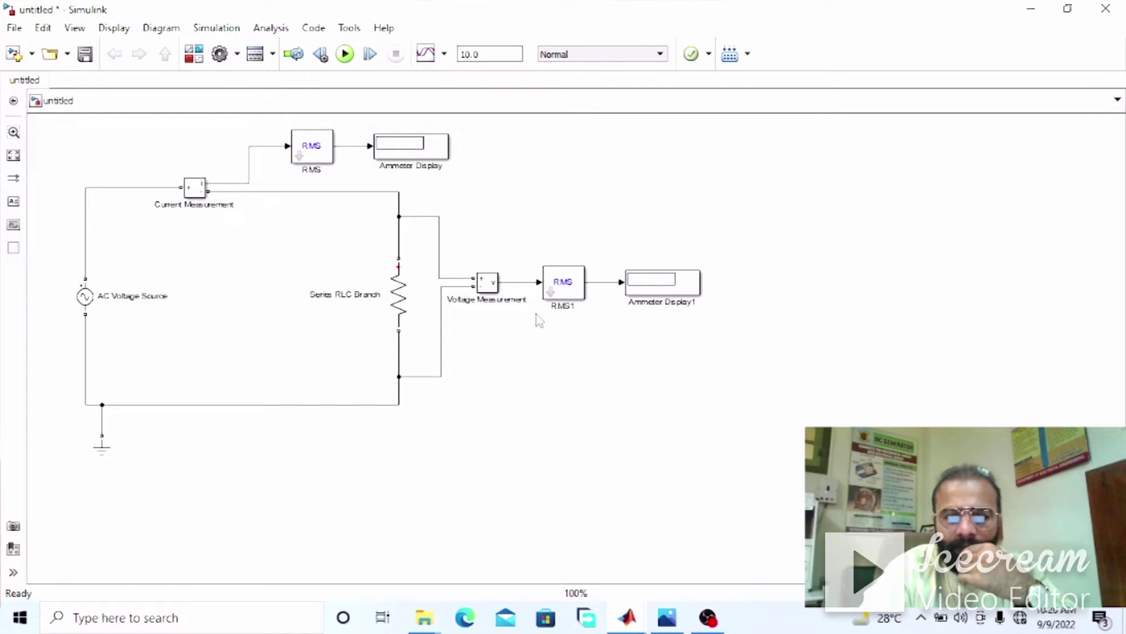
- Rename the copied display block in the voltage measurement branch as "Volmteter Display"
{"action": "key", "text": "BackSpace"}
{"action": "key", "text": "BackSpace"}
{"action": "key", "text": "BackSpace"}
{"action": "key", "text": "BackSpace"}
{"action": "key", "text": "BackSpace"}
{"action": "key", "text": "BackSpace"}
{"action": "key", "text": "BackSpace"}
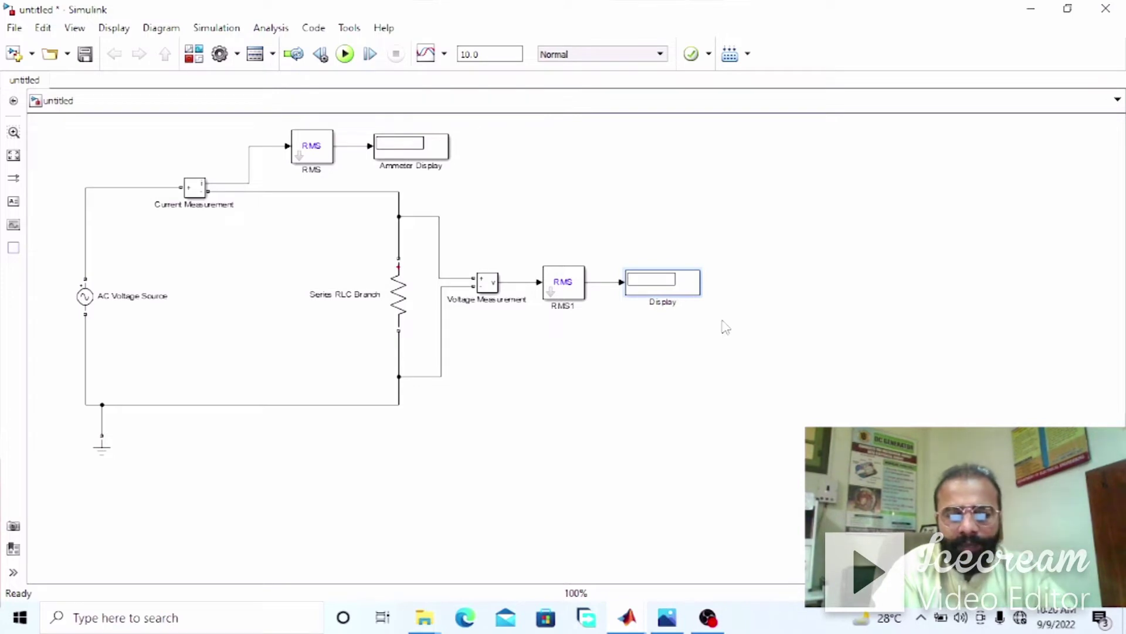
{"action": "type", "text": "Voltme"}
{"action": "type", "text": "tage"}
{"action": "type", "text": "ter"}
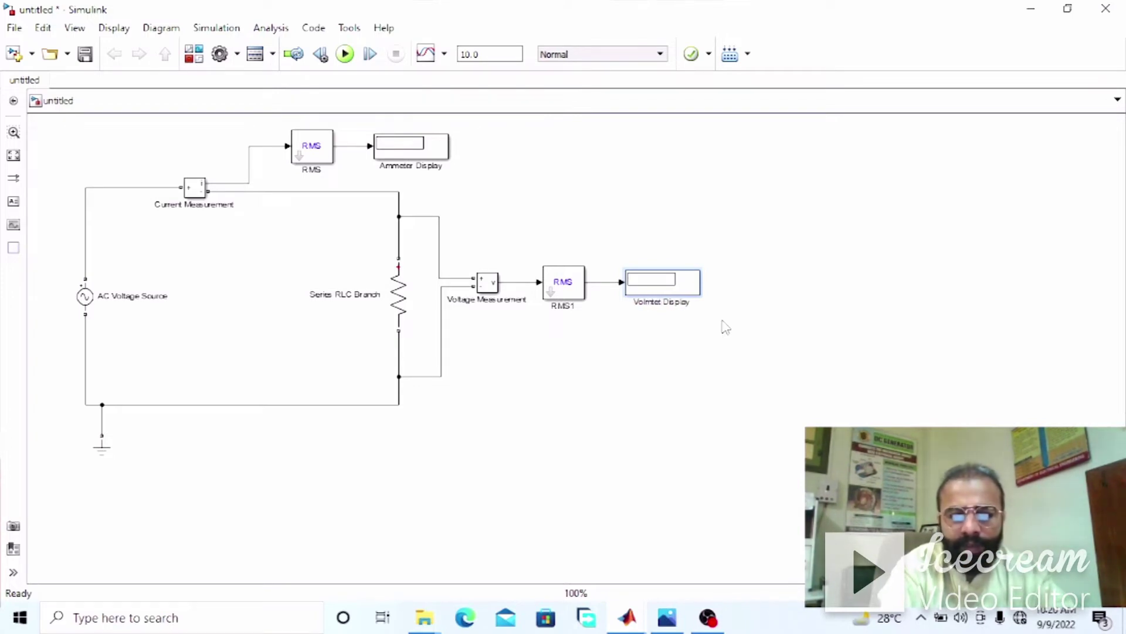
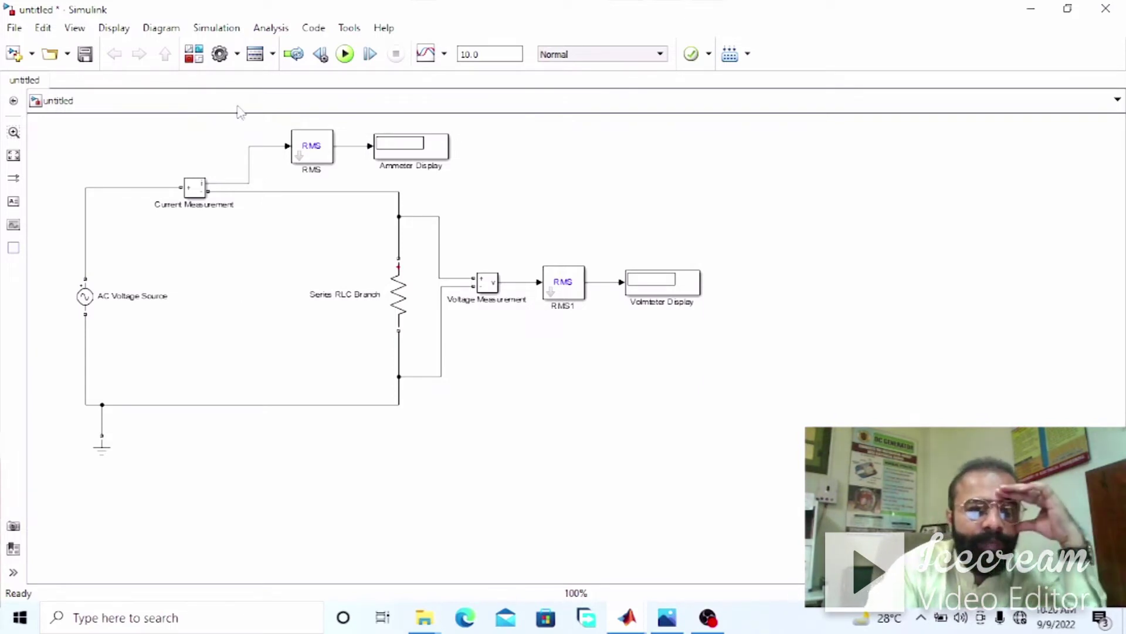
- Add a Divide block from the Simulink Math Operations library below the circuit
{"action": "left_click", "coordinate": [204, 61]}
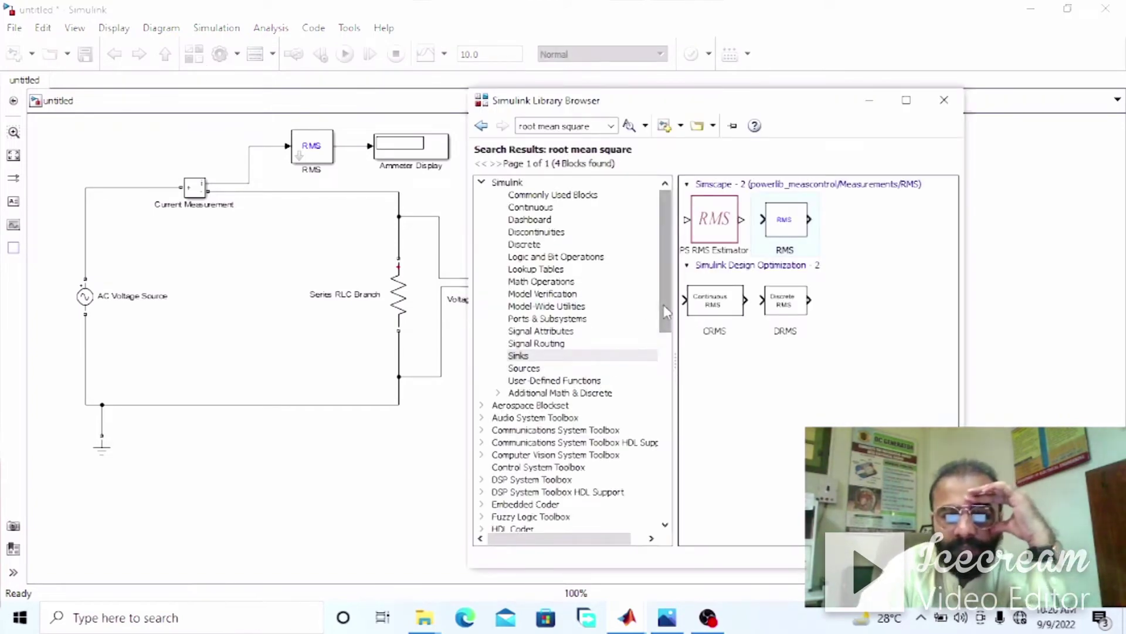
{"action": "left_click", "coordinate": [578, 195]}
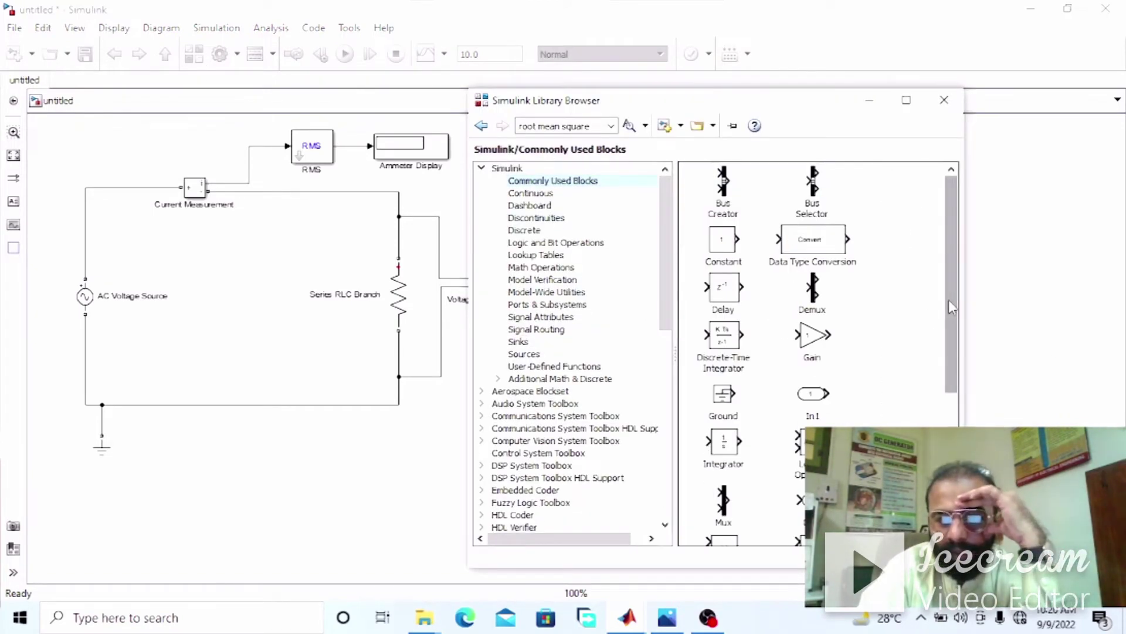
{"action": "left_click_drag", "start_coordinate": [949, 301], "coordinate": [949, 398]}
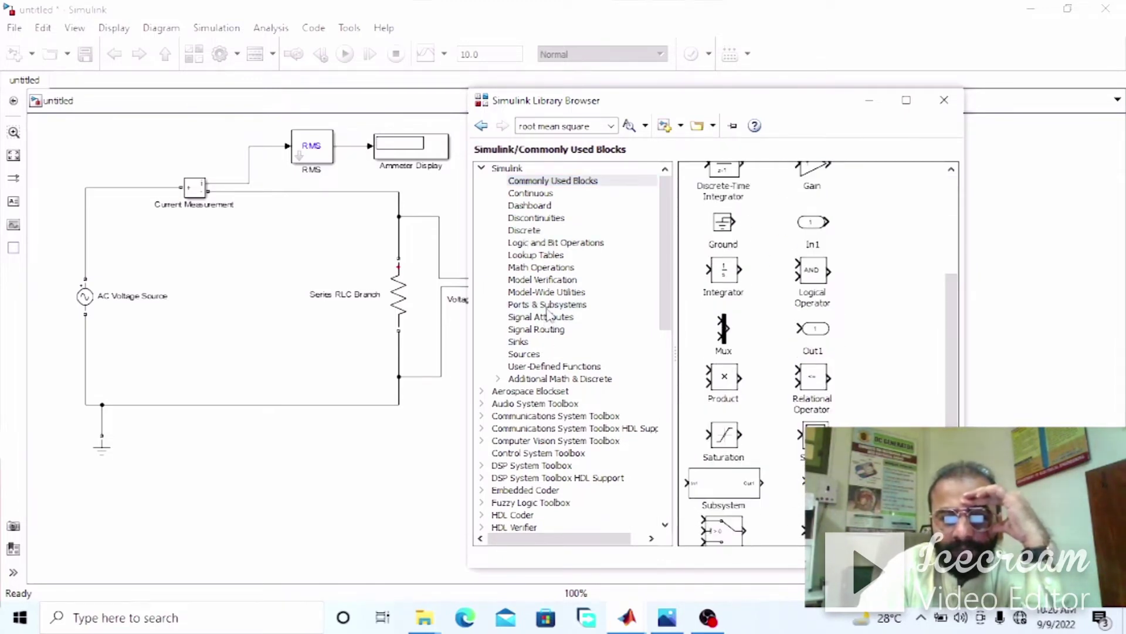
{"action": "left_click", "coordinate": [551, 340]}
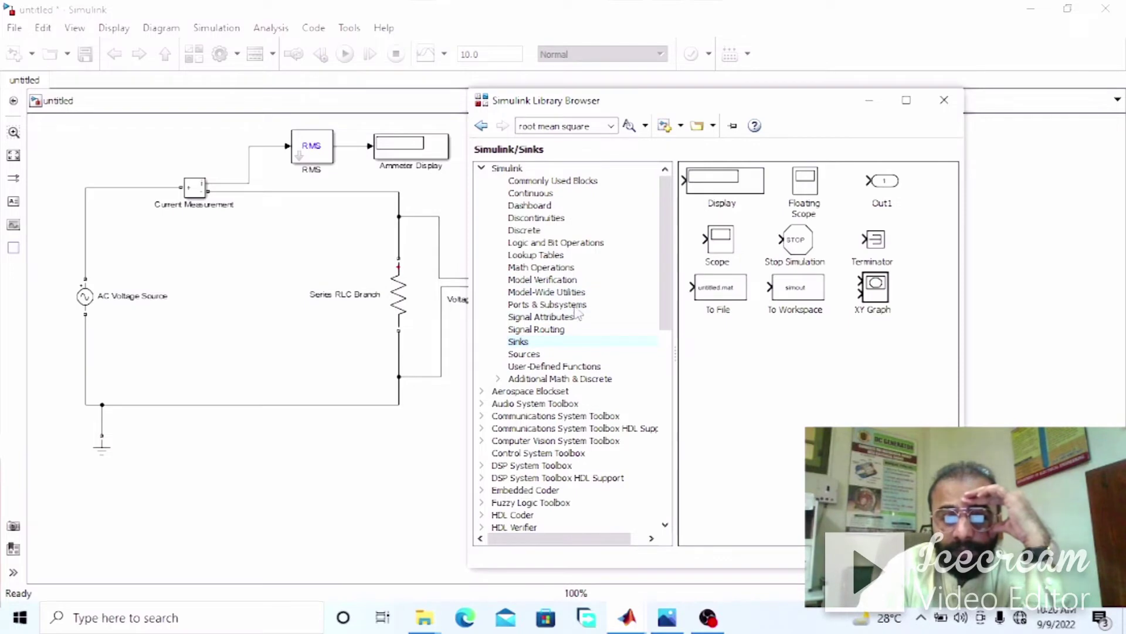
{"action": "left_click", "coordinate": [568, 268]}
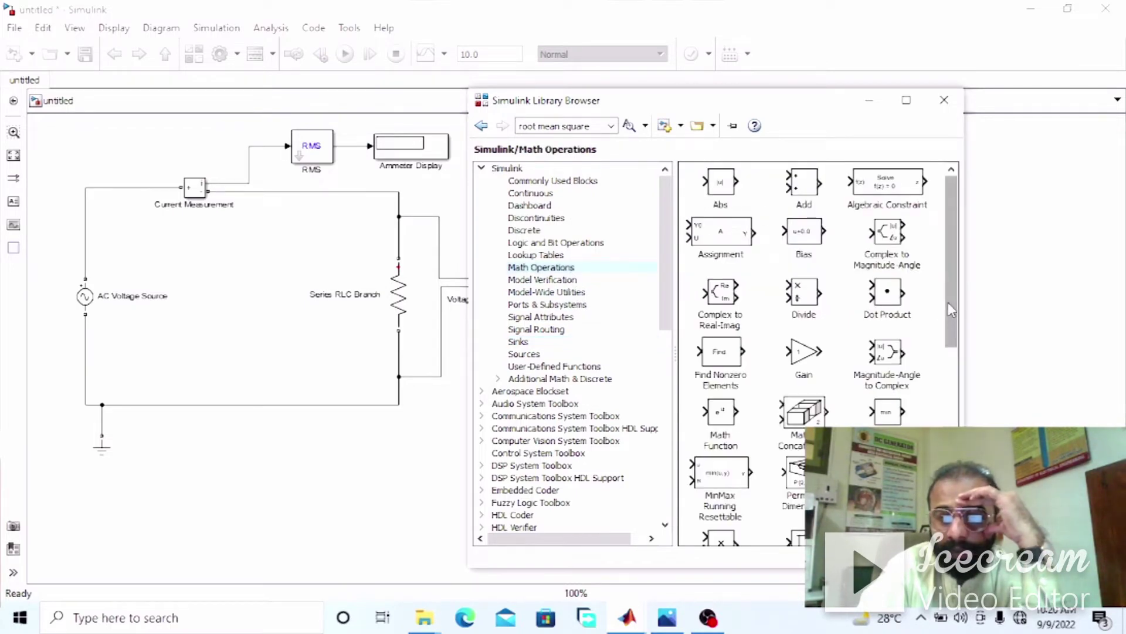
{"action": "left_click", "coordinate": [951, 305]}
{"action": "left_click_drag", "start_coordinate": [798, 298], "coordinate": [390, 469]}
- Add Trigonometric Function and Product blocks from the Math Operations library below the circuit
{"action": "left_click", "coordinate": [194, 54]}
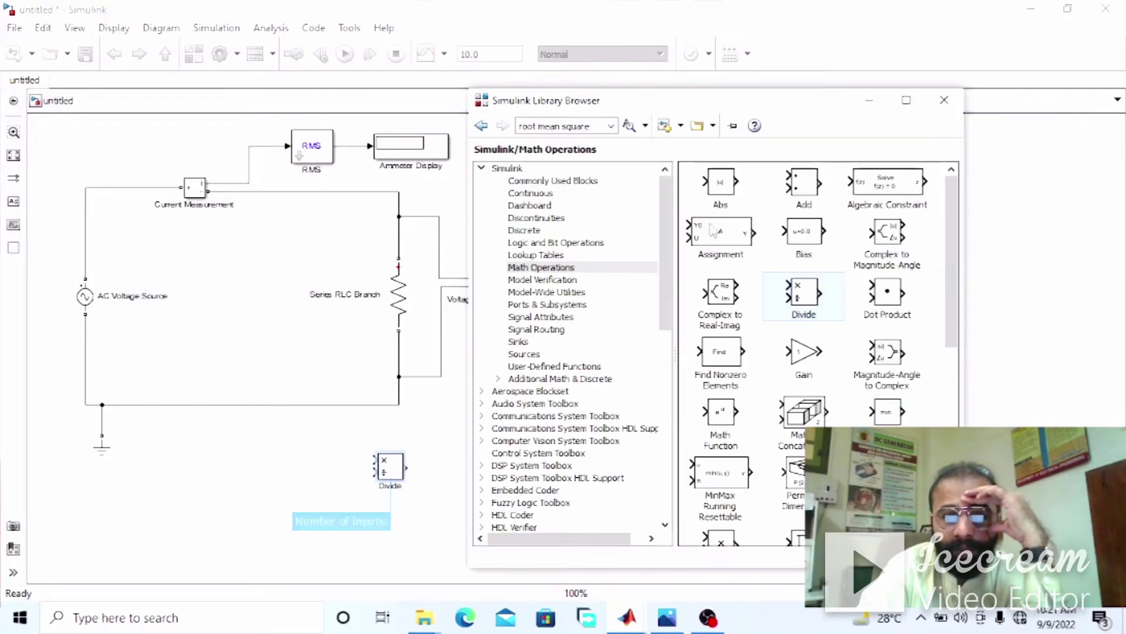
{"action": "left_click_drag", "start_coordinate": [949, 310], "coordinate": [953, 497]}
{"action": "left_click_drag", "start_coordinate": [723, 449], "coordinate": [298, 477]}
{"action": "left_click", "coordinate": [194, 56]}
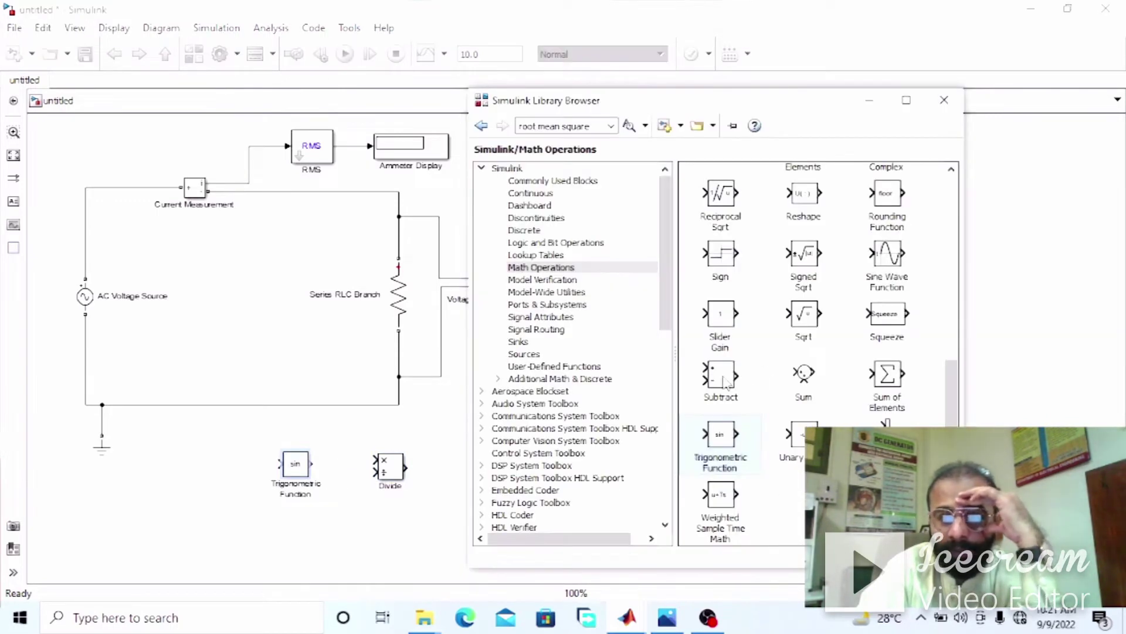
{"action": "left_click_drag", "start_coordinate": [947, 424], "coordinate": [946, 350]}
{"action": "left_click_drag", "start_coordinate": [721, 305], "coordinate": [197, 455]}
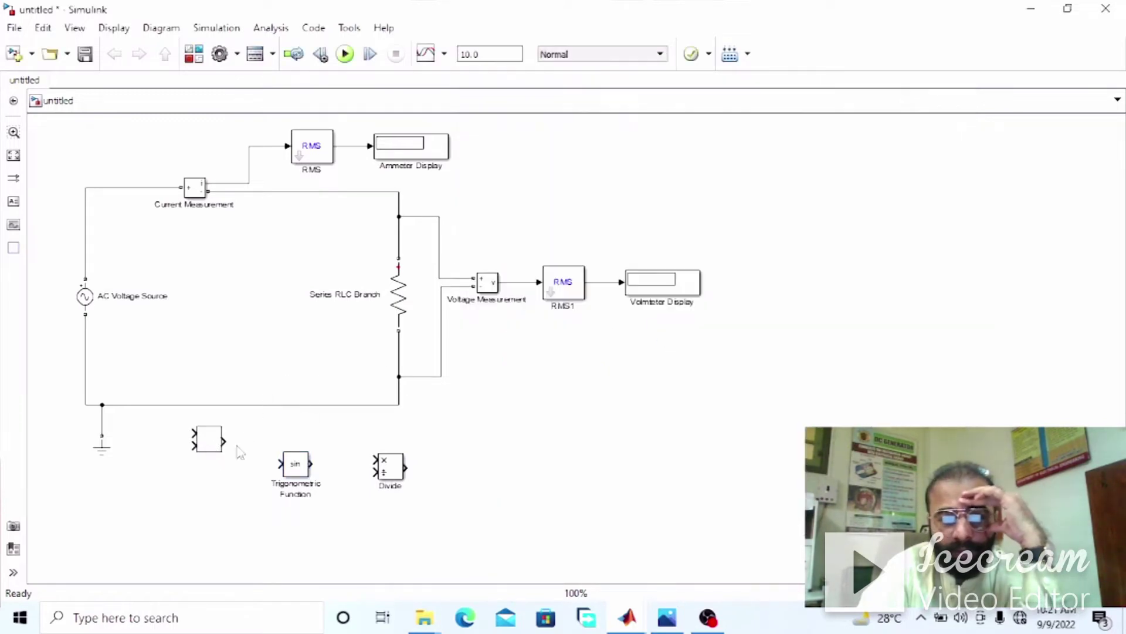
- Add a Gain block from the Math Operations library and a Mux from Commonly Used Blocks near the Divide block
{"action": "left_click", "coordinate": [194, 54]}
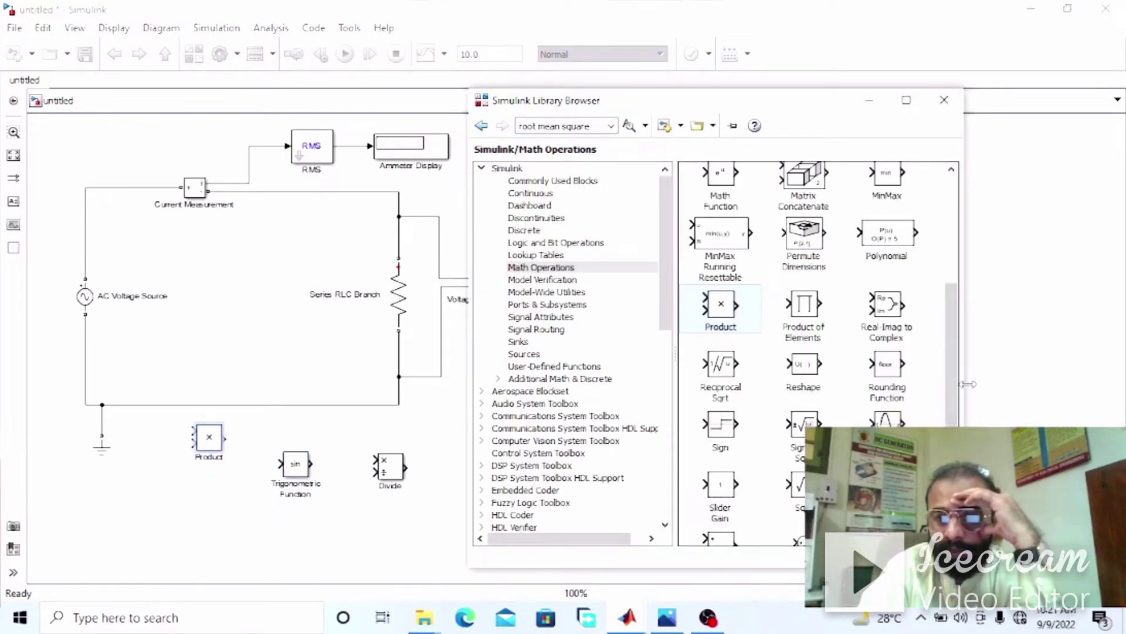
{"action": "left_click_drag", "start_coordinate": [952, 343], "coordinate": [952, 278]}
{"action": "left_click_drag", "start_coordinate": [787, 256], "coordinate": [413, 422]}
{"action": "left_click", "coordinate": [193, 54]}
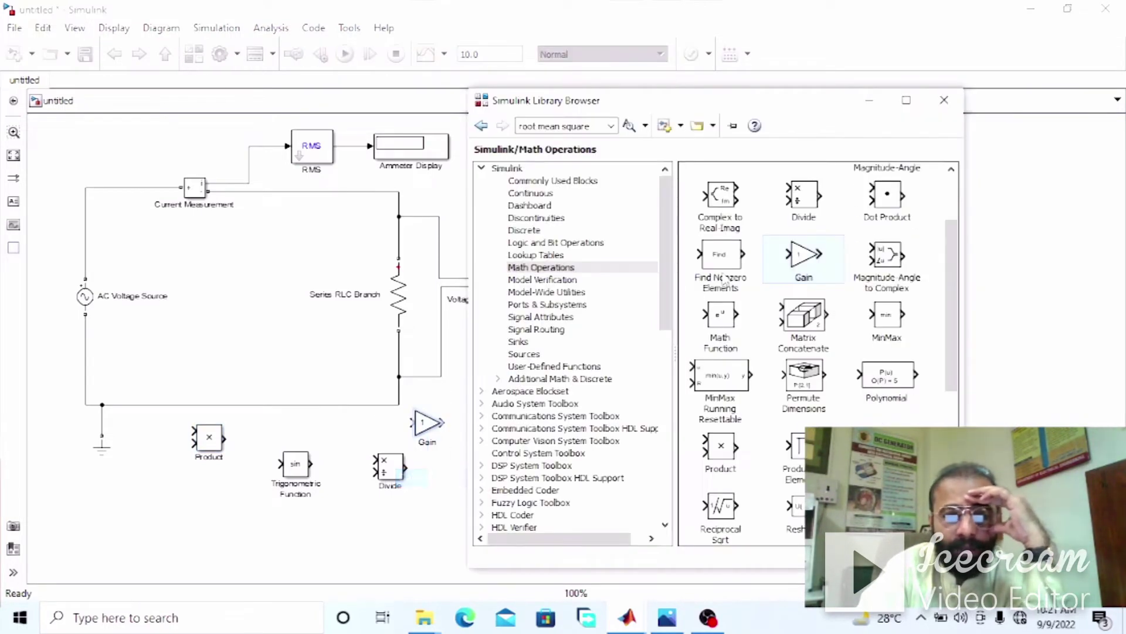
{"action": "left_click_drag", "start_coordinate": [953, 289], "coordinate": [953, 246]}
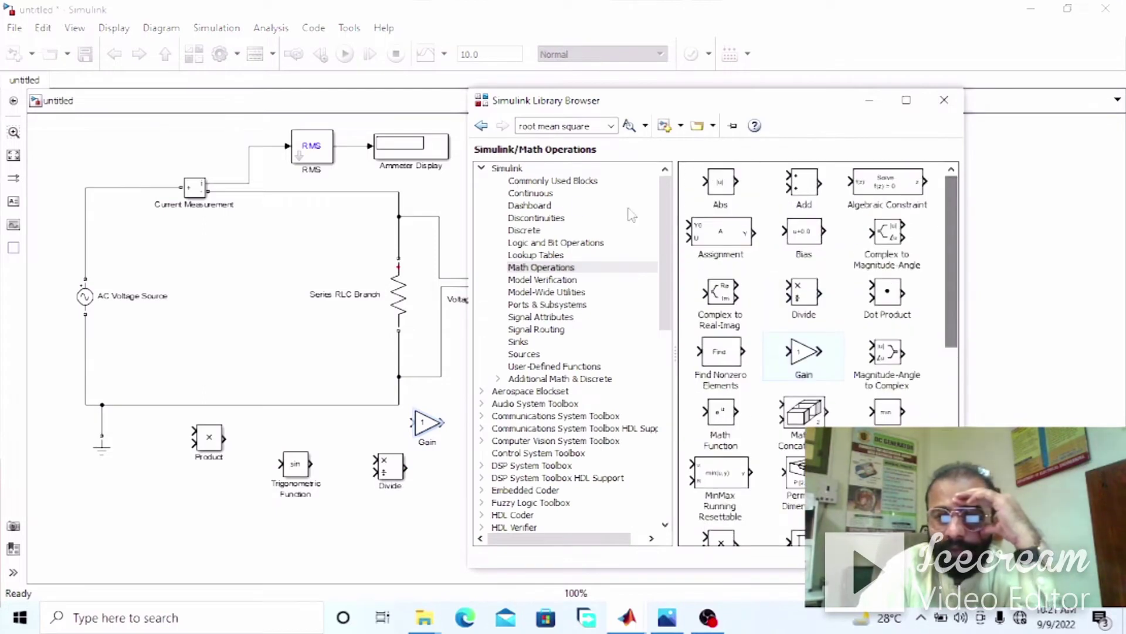
{"action": "left_click", "coordinate": [553, 180]}
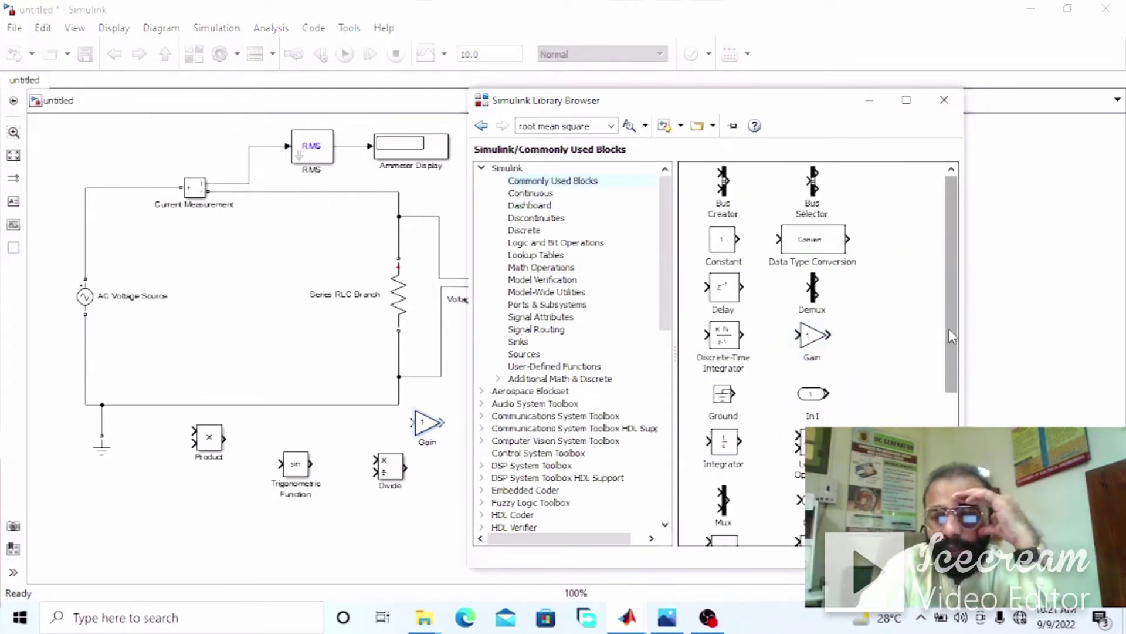
{"action": "left_click_drag", "start_coordinate": [711, 482], "coordinate": [343, 436]}
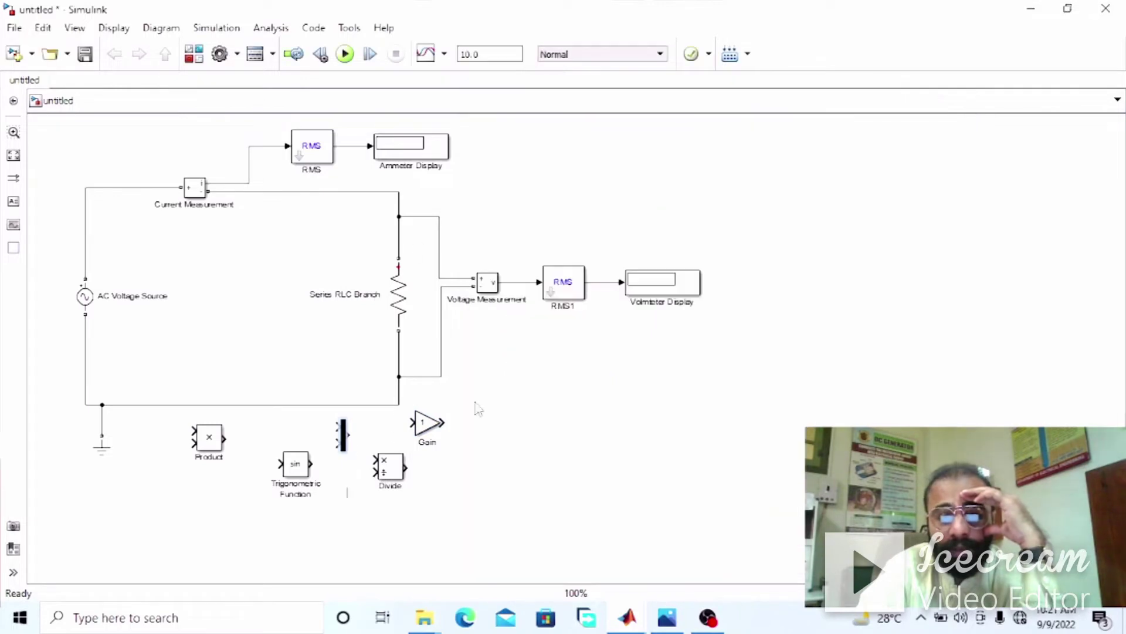
- Search the Simulink library for "active and reactive power" and add the Simscape Power block below Product
{"action": "left_click", "coordinate": [189, 58]}
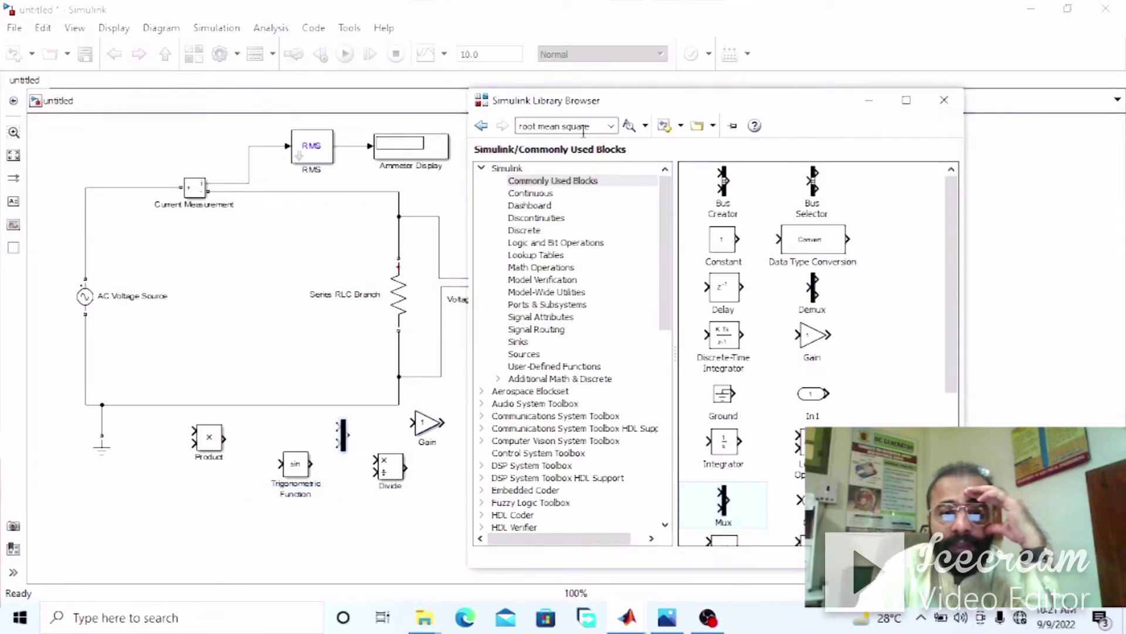
{"action": "left_click", "coordinate": [611, 127]}
{"action": "left_click", "coordinate": [602, 137]}
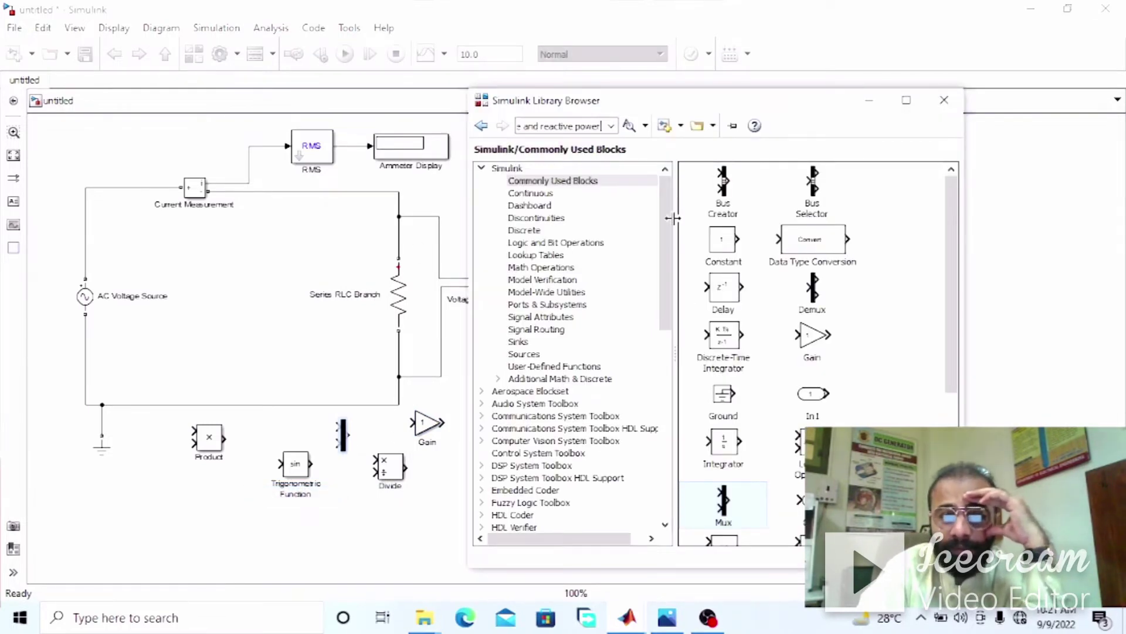
{"action": "key", "text": "Return"}
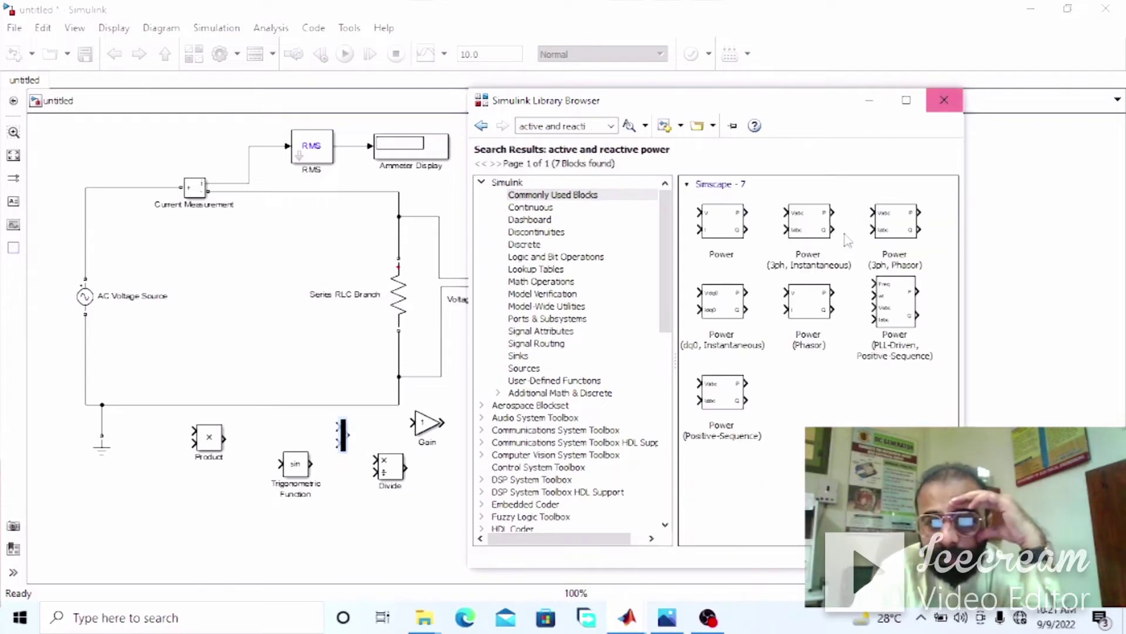
{"action": "left_click_drag", "start_coordinate": [742, 226], "coordinate": [250, 493]}
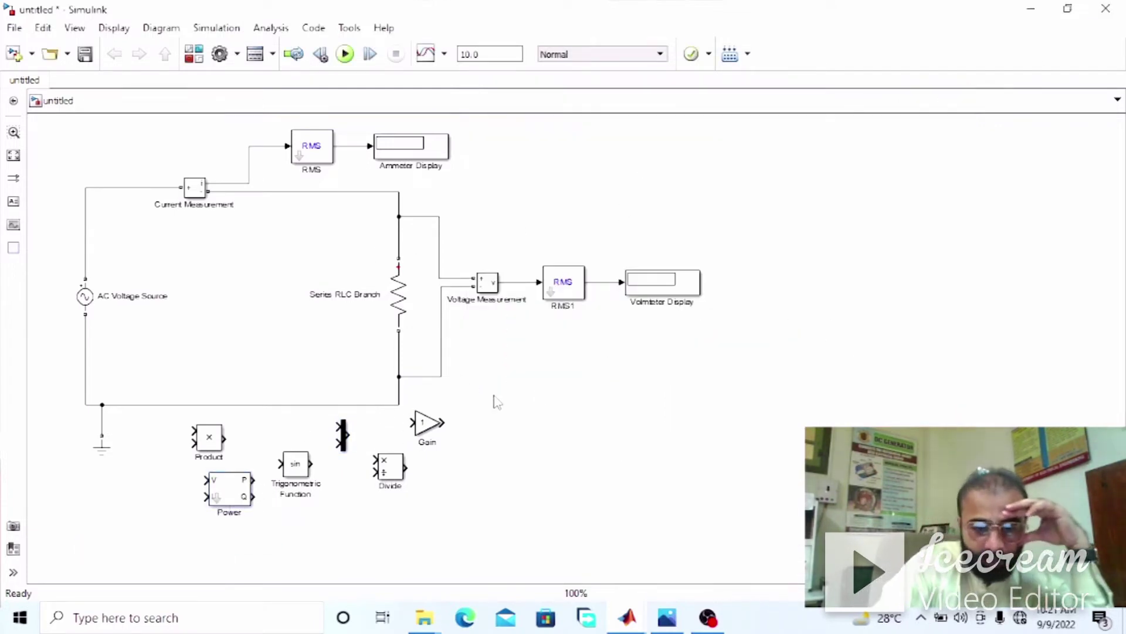
- Move Divide and Mux below the voltage display, and place Trigonometric Function and Gain in sequence beyond that display
{"action": "left_click_drag", "start_coordinate": [426, 422], "coordinate": [751, 318]}
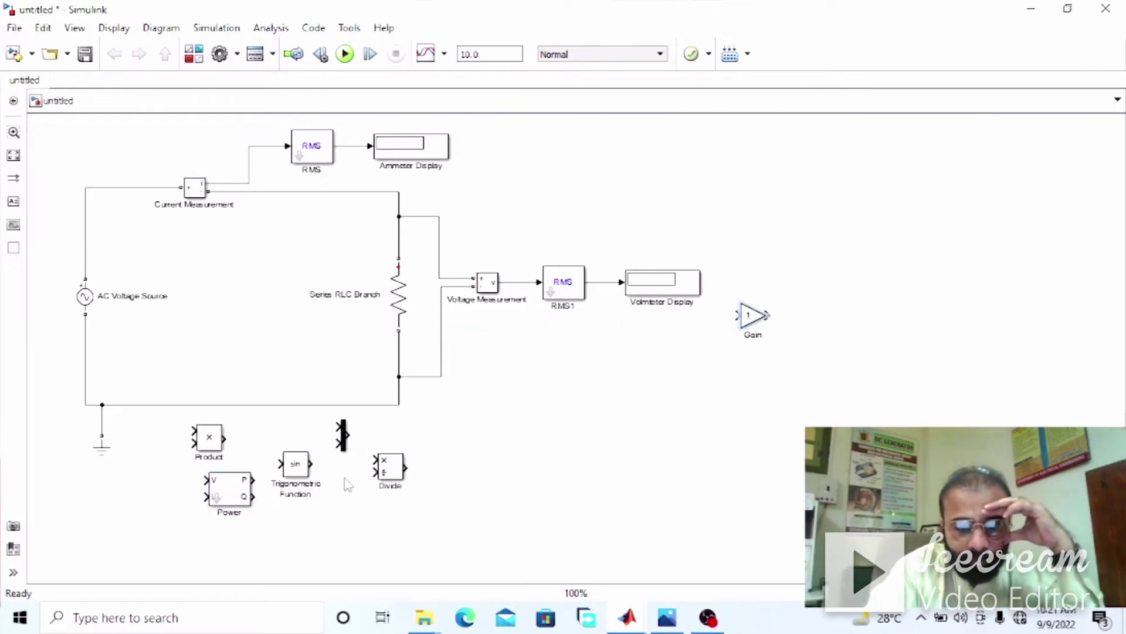
{"action": "left_click_drag", "start_coordinate": [386, 474], "coordinate": [694, 345]}
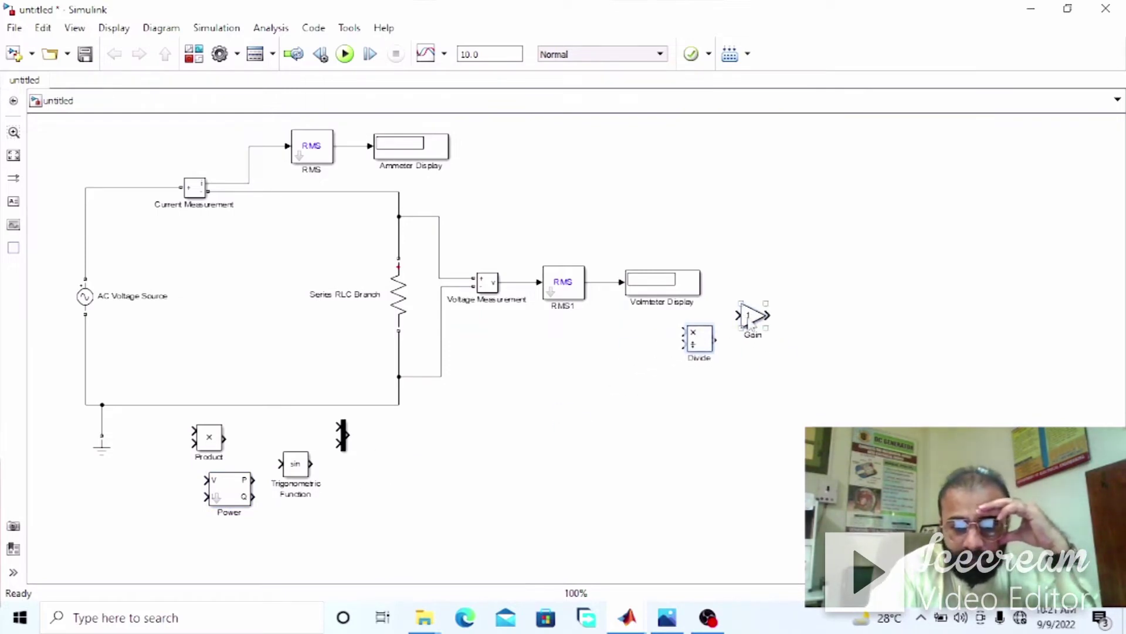
{"action": "left_click_drag", "start_coordinate": [752, 320], "coordinate": [799, 331]}
{"action": "left_click_drag", "start_coordinate": [346, 447], "coordinate": [608, 423]}
{"action": "left_click_drag", "start_coordinate": [293, 472], "coordinate": [764, 258]}
{"action": "left_click_drag", "start_coordinate": [795, 324], "coordinate": [890, 281]}
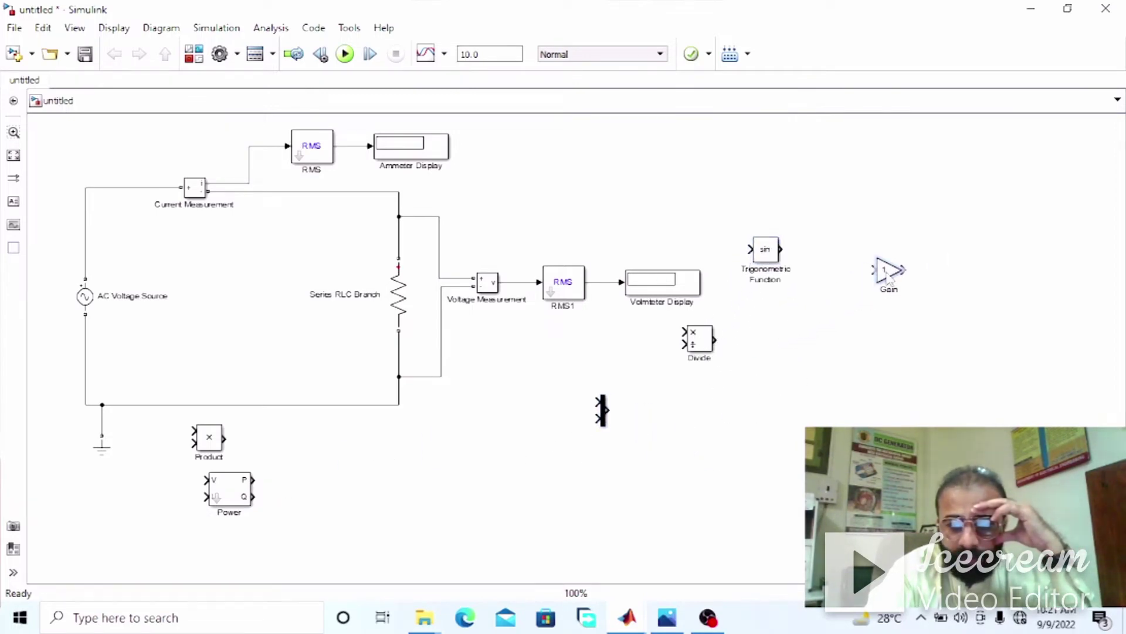
{"action": "left_click_drag", "start_coordinate": [772, 257], "coordinate": [816, 290]}
- Move the Power block below Voltage Measurement and the Product block beside Divide
{"action": "left_click", "coordinate": [229, 496]}
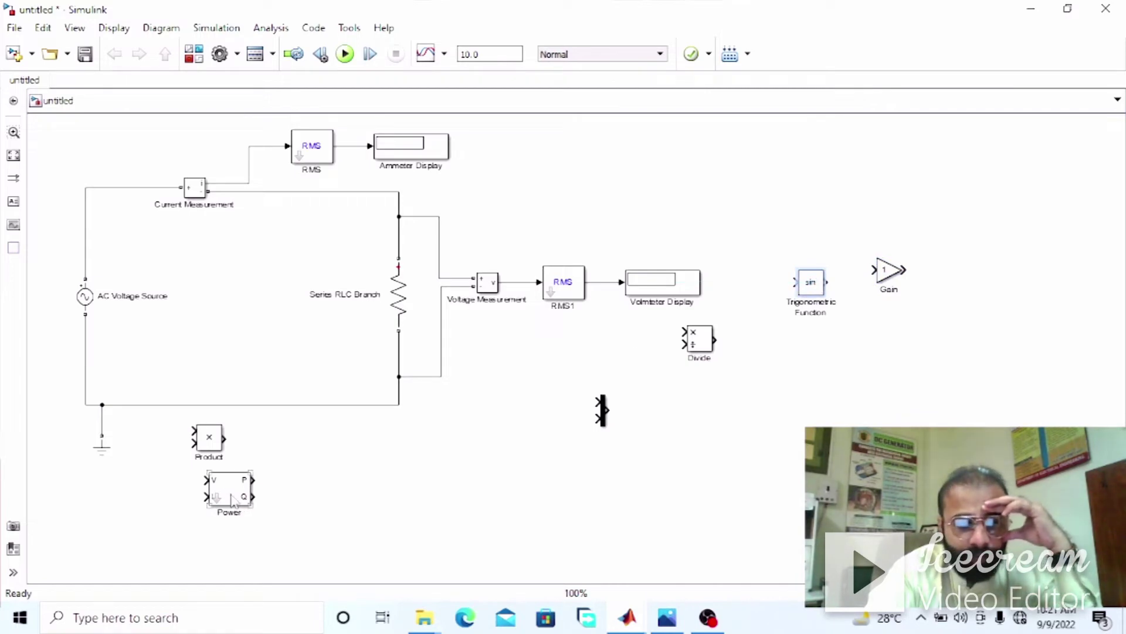
{"action": "left_click_drag", "start_coordinate": [233, 500], "coordinate": [483, 462]}
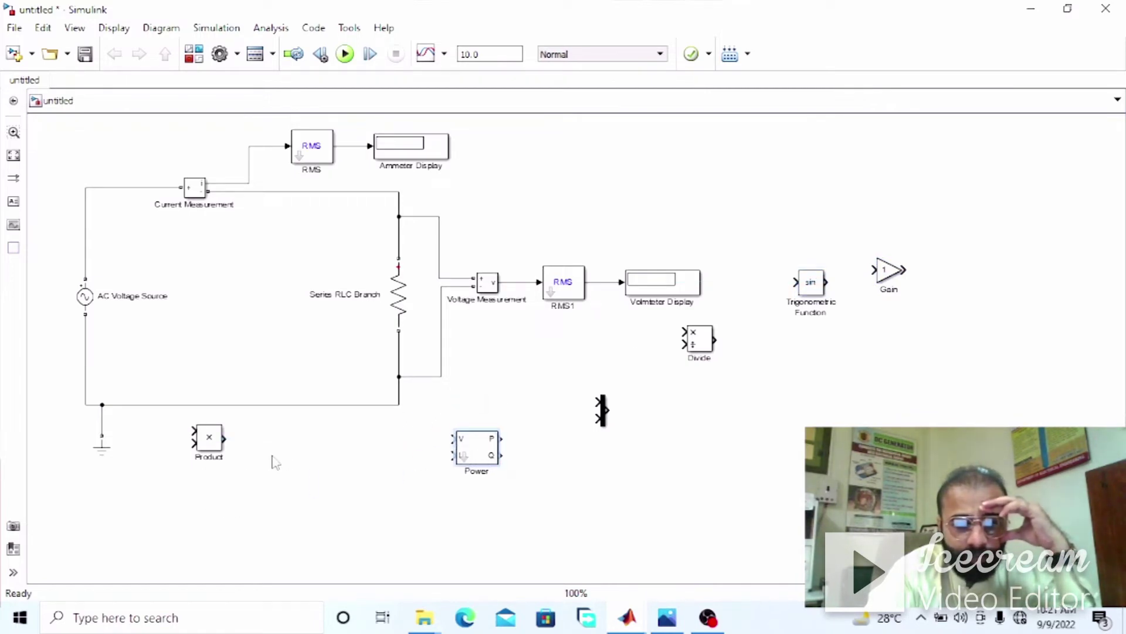
{"action": "left_click_drag", "start_coordinate": [211, 449], "coordinate": [632, 353]}
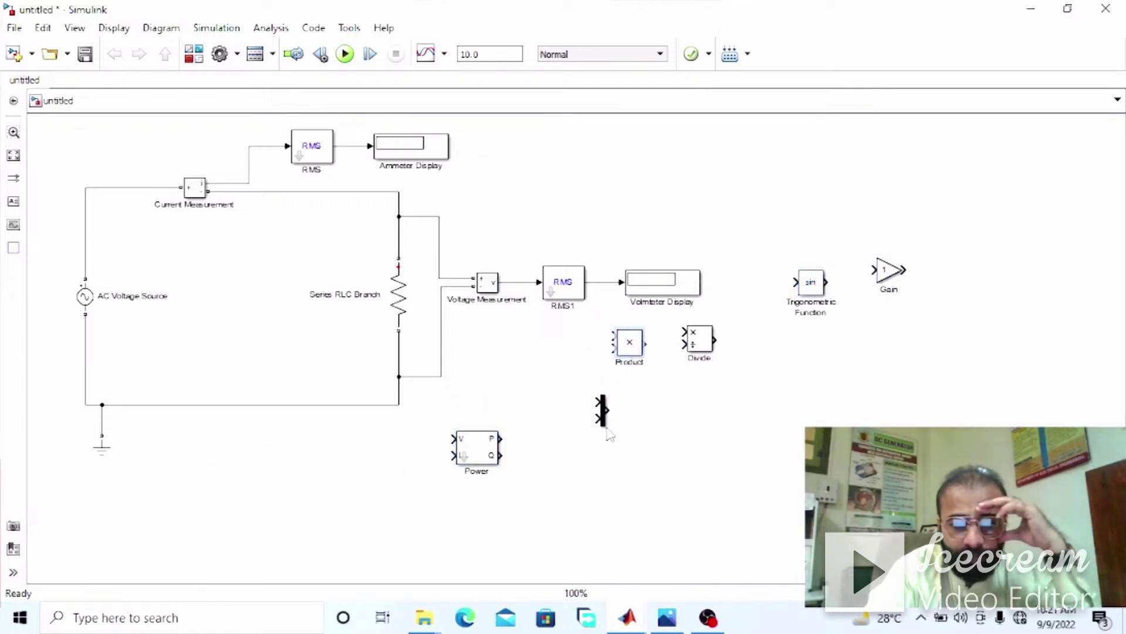
- Enlarge the Mux and Power blocks and position them side by side below Voltage Measurement
{"action": "left_click_drag", "start_coordinate": [607, 430], "coordinate": [578, 436]}
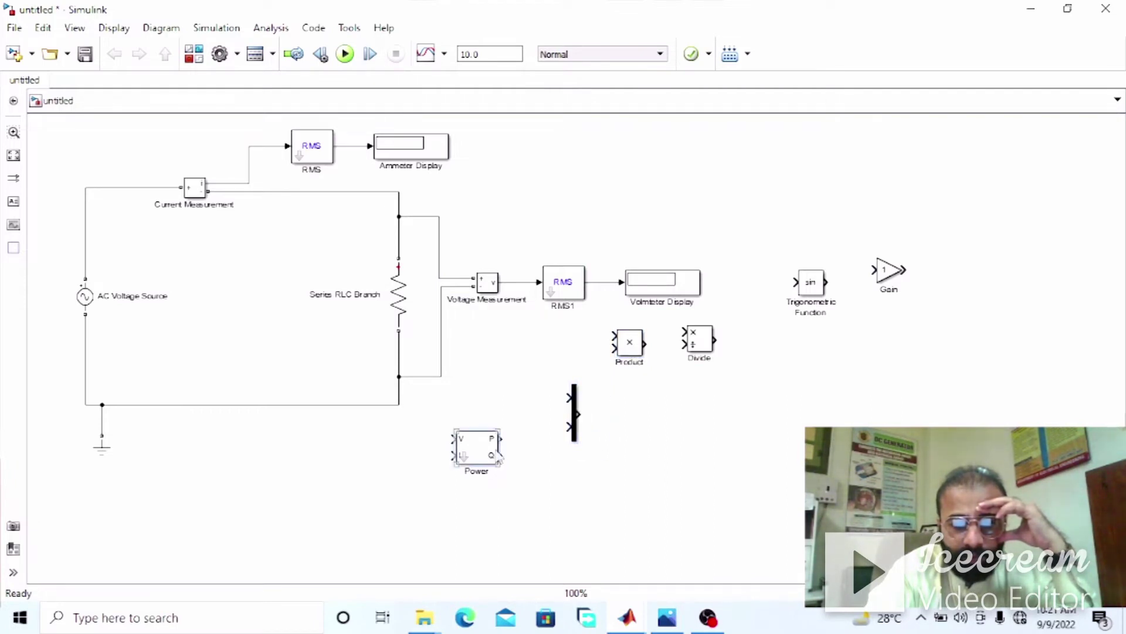
{"action": "left_click_drag", "start_coordinate": [495, 456], "coordinate": [518, 428]}
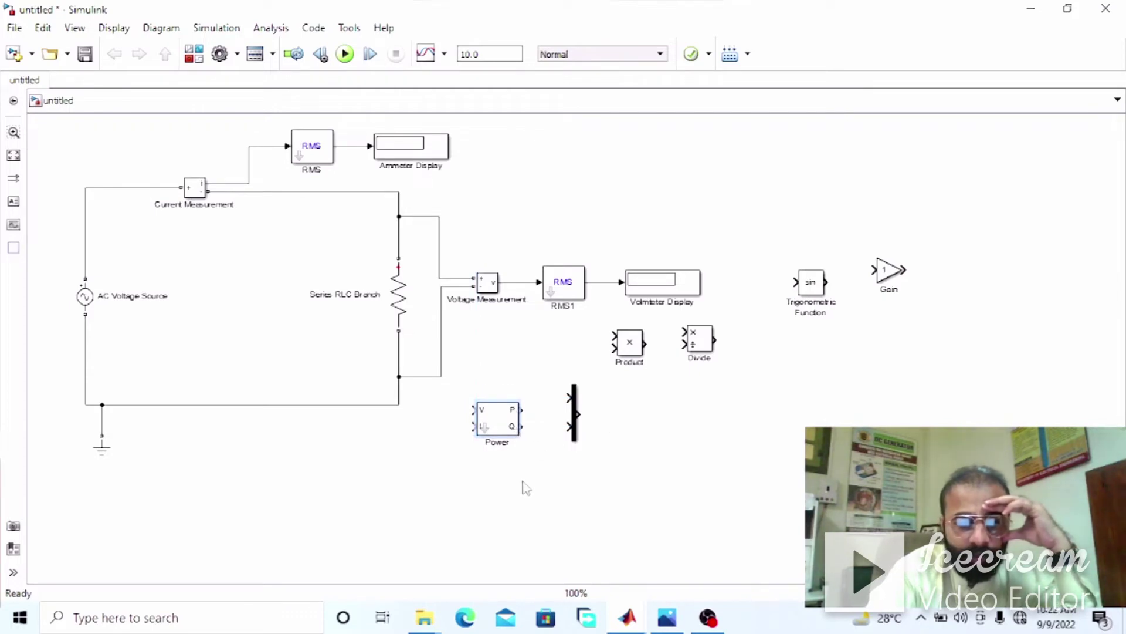
{"action": "mouse_move", "coordinate": [520, 438]}
{"action": "left_mouse_down"}
{"action": "mouse_move", "coordinate": [534, 460]}
{"action": "mouse_move", "coordinate": [540, 451]}
{"action": "mouse_move", "coordinate": [503, 434]}
{"action": "left_mouse_up"}
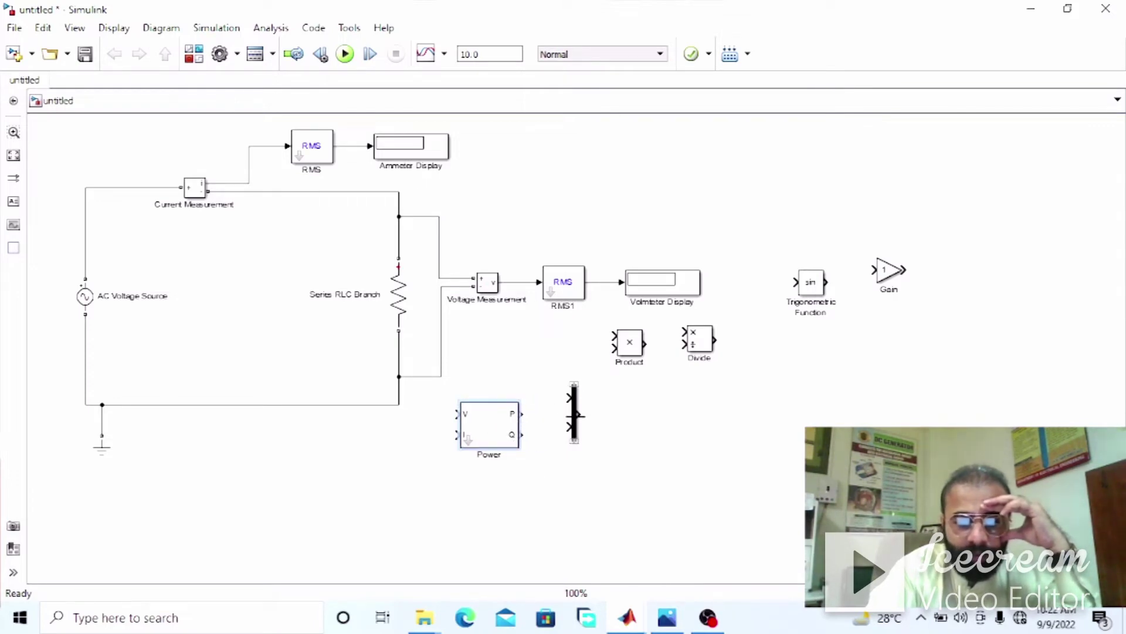
{"action": "left_click_drag", "start_coordinate": [579, 428], "coordinate": [588, 436]}
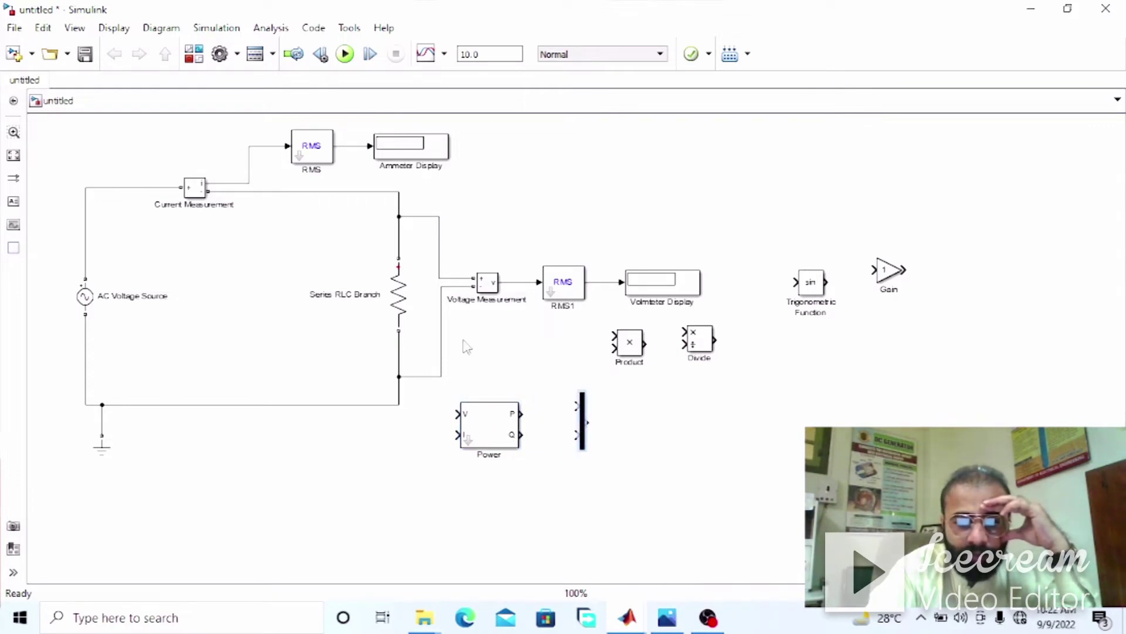
{"action": "left_click_drag", "start_coordinate": [504, 434], "coordinate": [504, 446]}
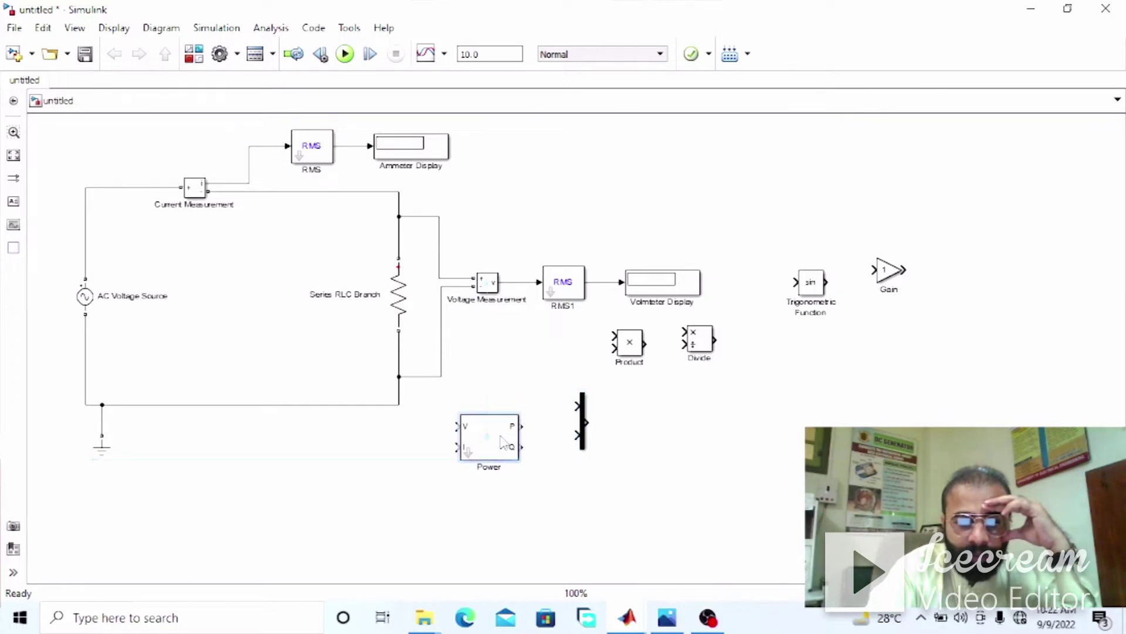
- Place two copies of the RMS block, one above the other, below the circuit and facing the Power block
{"action": "left_click", "coordinate": [317, 162]}
{"action": "left_click", "coordinate": [554, 297]}
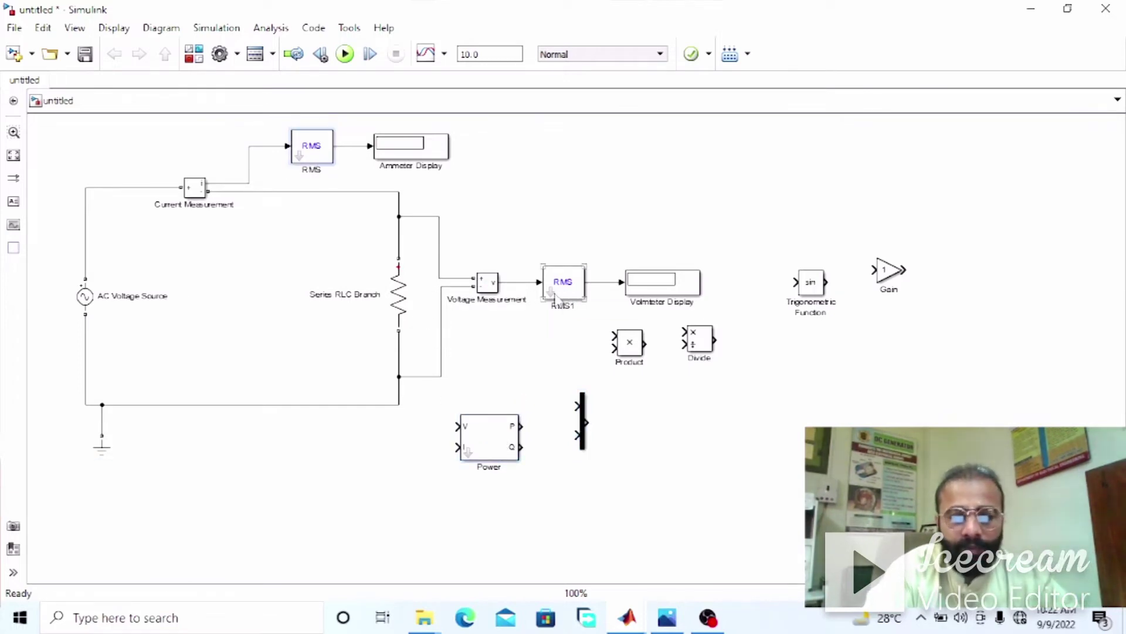
{"action": "left_click_drag", "start_coordinate": [321, 151], "coordinate": [276, 432]}
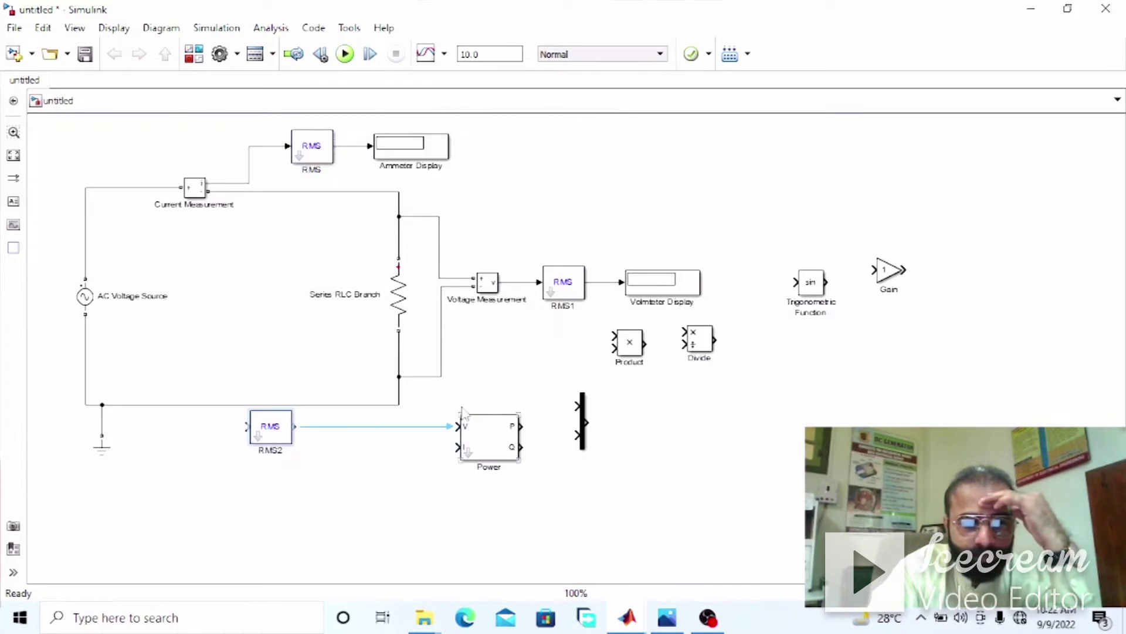
{"action": "left_click_drag", "start_coordinate": [316, 151], "coordinate": [271, 498]}
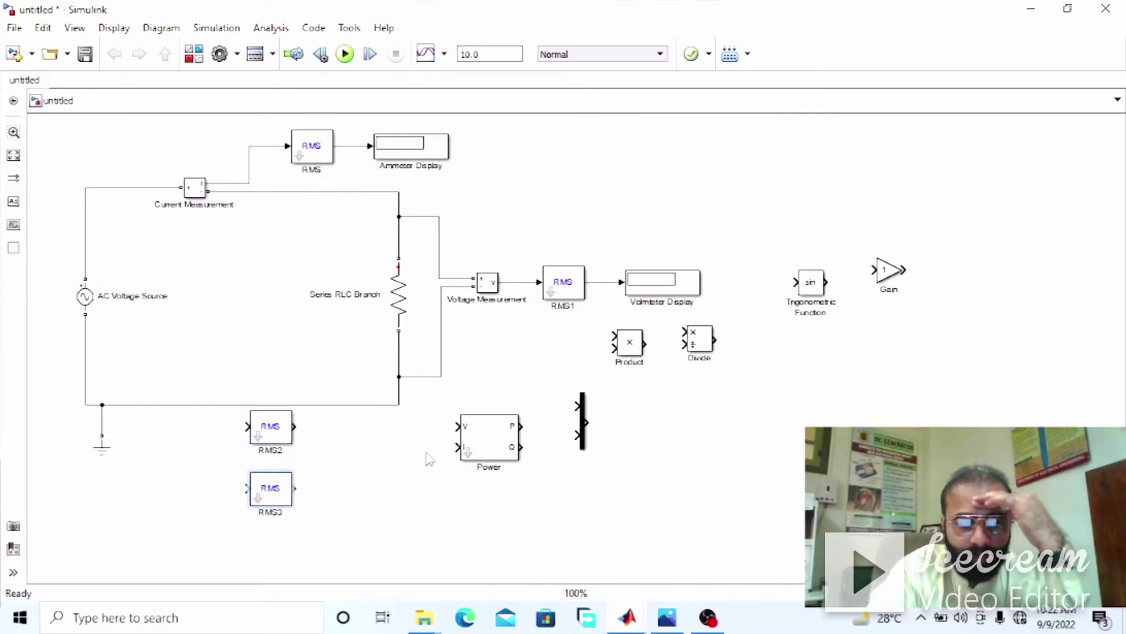
- Enlarge the Power block slightly, lower the Mux beside it, and shift both copied RMS blocks closer to Power
{"action": "left_click_drag", "start_coordinate": [516, 462], "coordinate": [524, 471]}
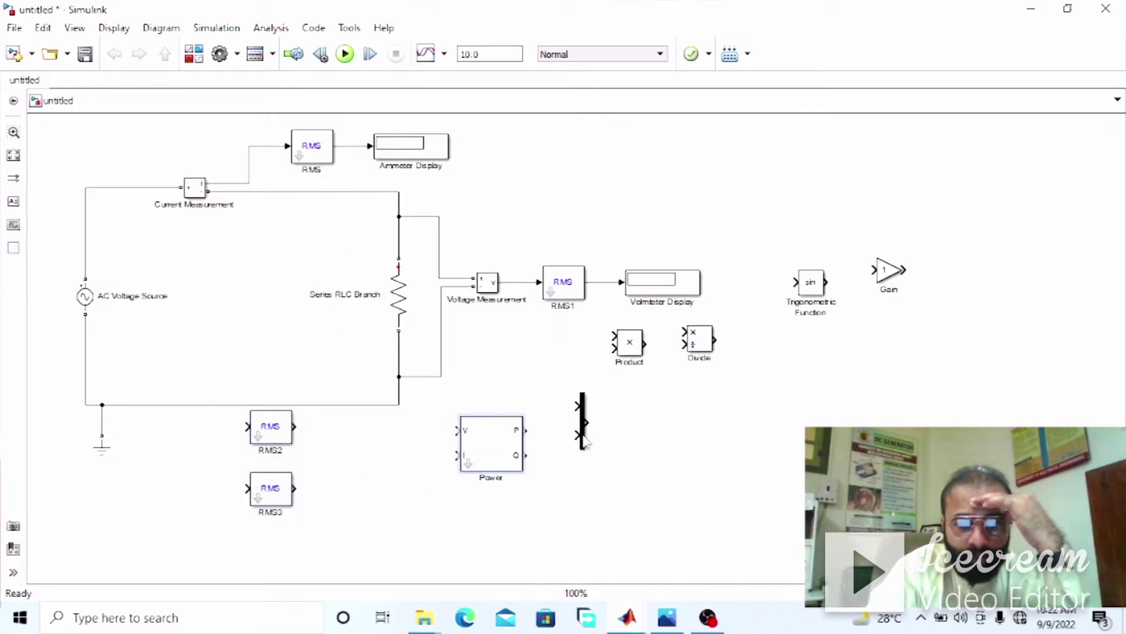
{"action": "left_click_drag", "start_coordinate": [583, 439], "coordinate": [582, 459]}
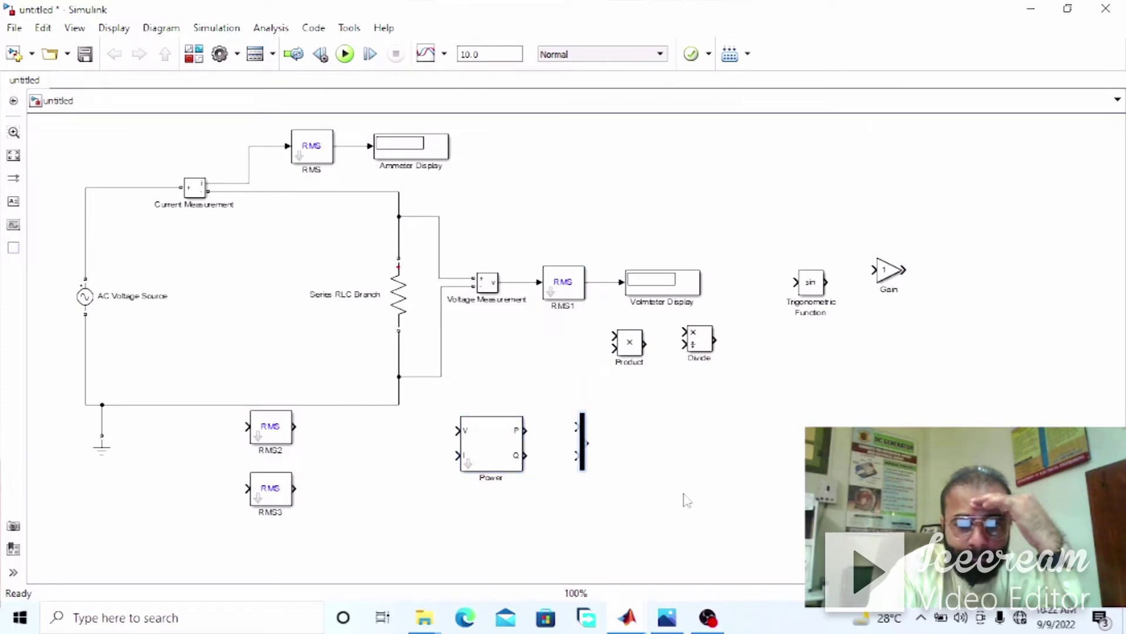
{"action": "left_click", "coordinate": [283, 433]}
{"action": "left_click_drag", "start_coordinate": [283, 433], "coordinate": [304, 436]}
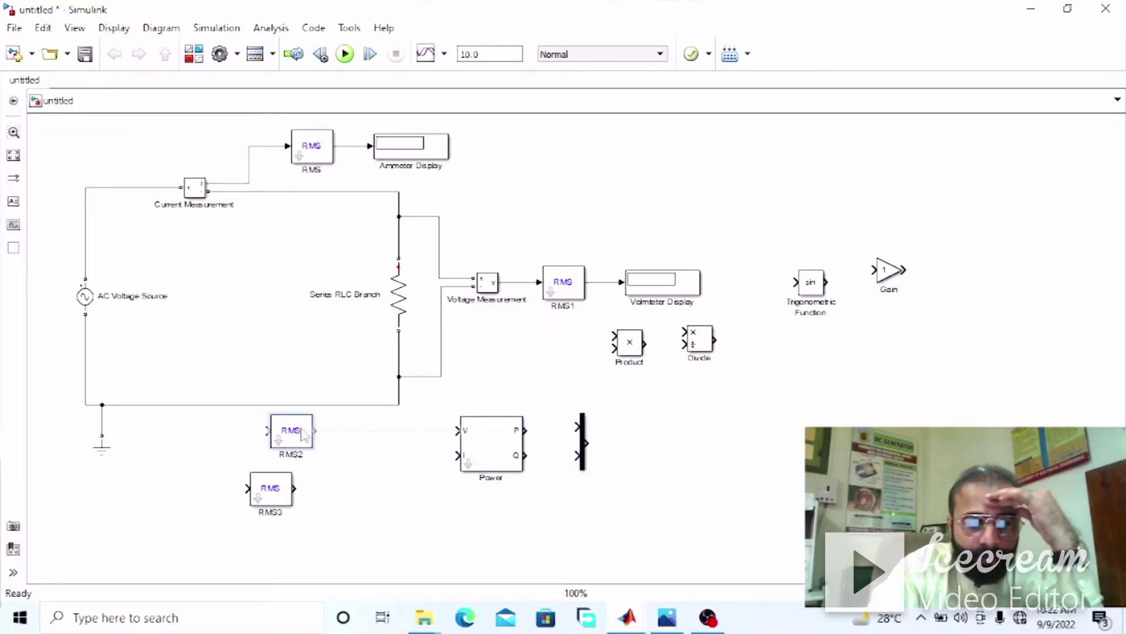
{"action": "left_click_drag", "start_coordinate": [276, 493], "coordinate": [296, 493]}
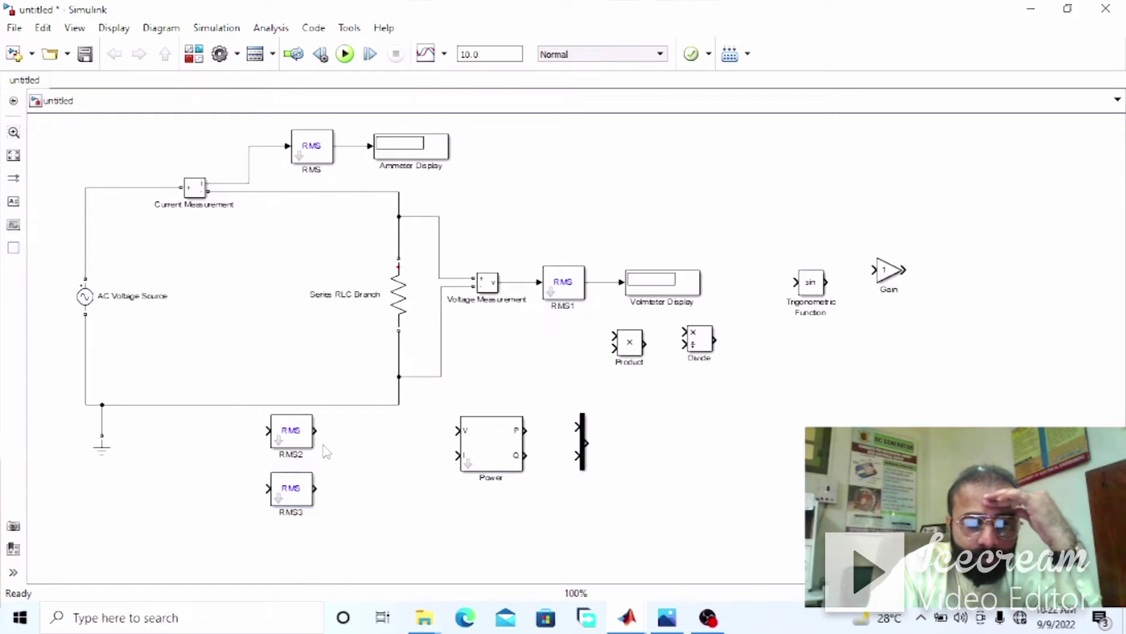
- Rename the upper copied RMS block Vmax and the lower one Imax
{"action": "left_click", "coordinate": [298, 453]}
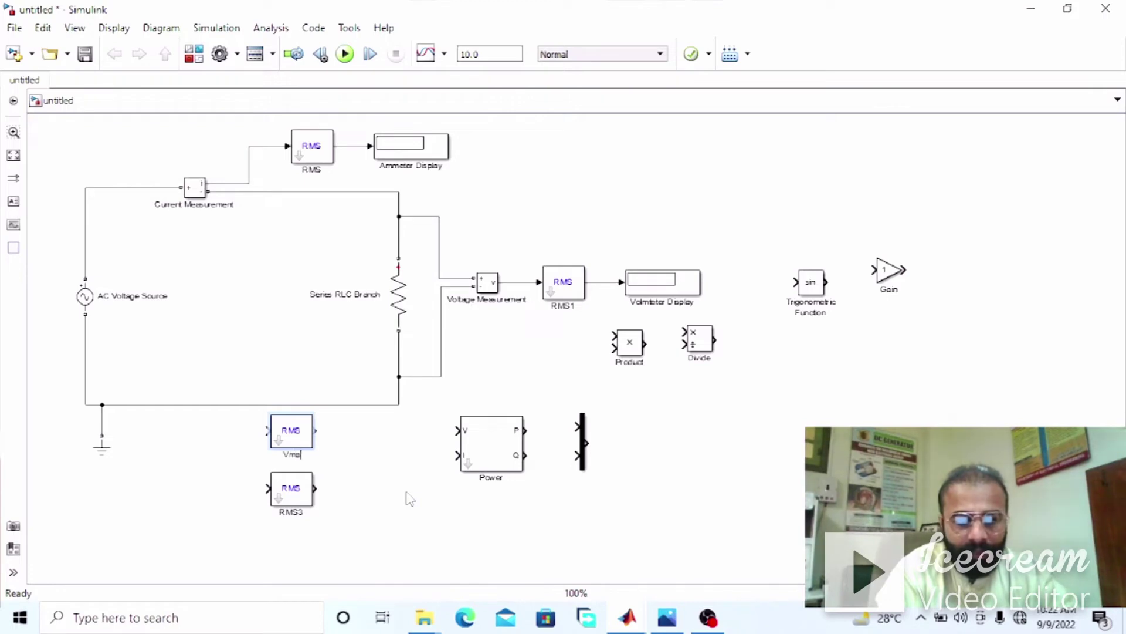
{"action": "type", "text": "Vmax"}
{"action": "left_click", "coordinate": [308, 503]}
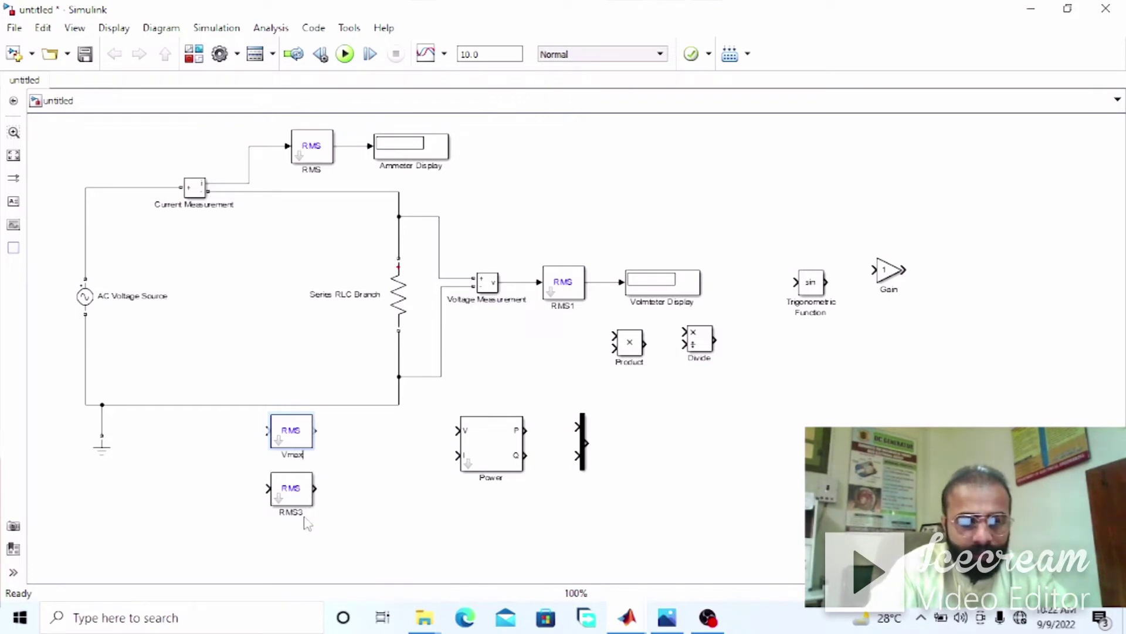
{"action": "left_click", "coordinate": [308, 520]}
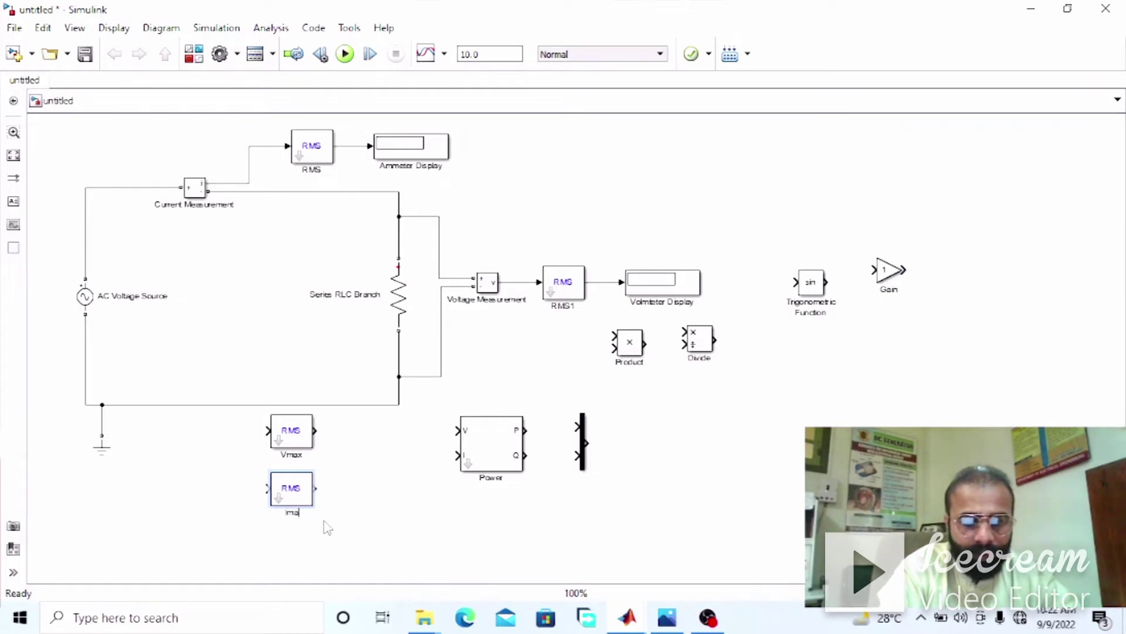
{"action": "left_click", "coordinate": [326, 516]}
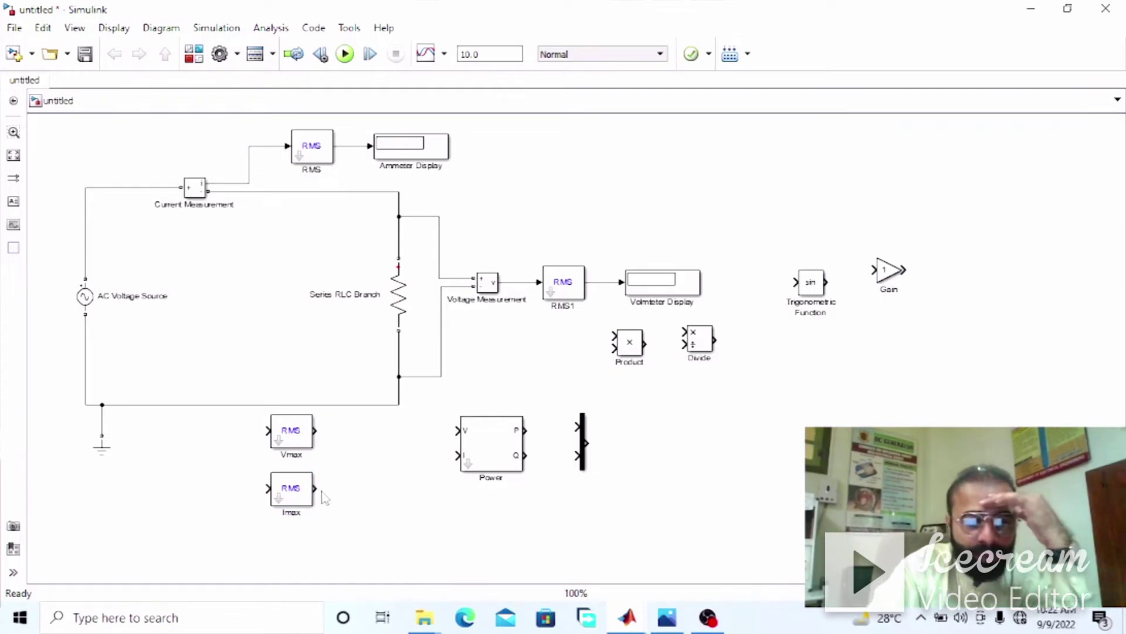
- Wire the Vmax input to the Voltage Measurement signal and the Imax input to the Current Measurement signal, spacing the vertical lines apart
{"action": "left_click_drag", "start_coordinate": [262, 433], "coordinate": [521, 282]}
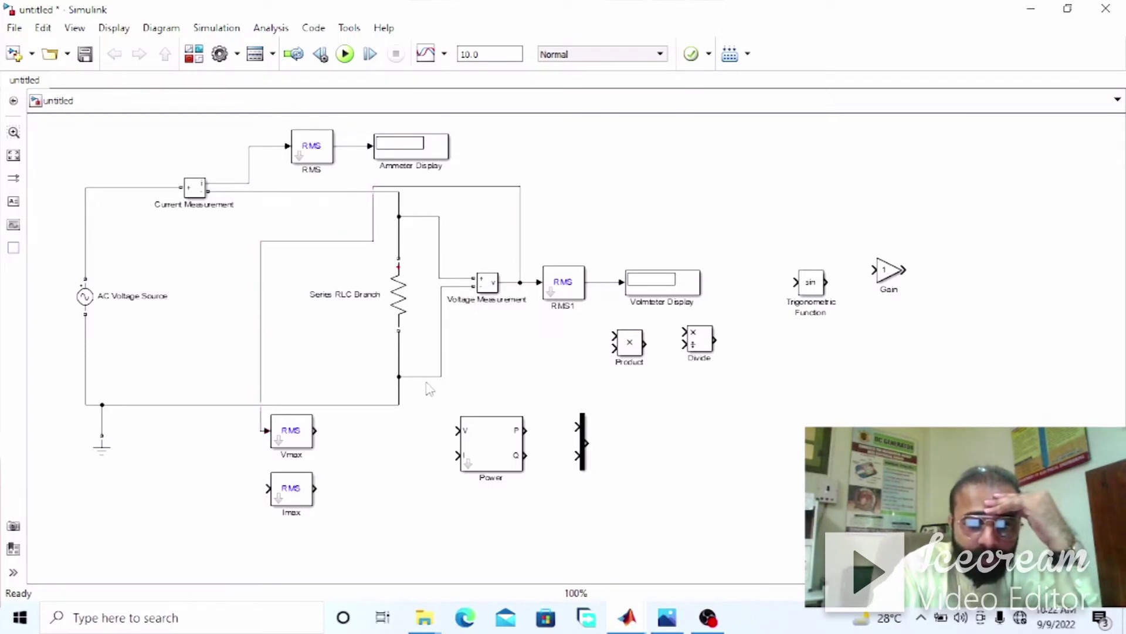
{"action": "left_click_drag", "start_coordinate": [267, 487], "coordinate": [233, 185]}
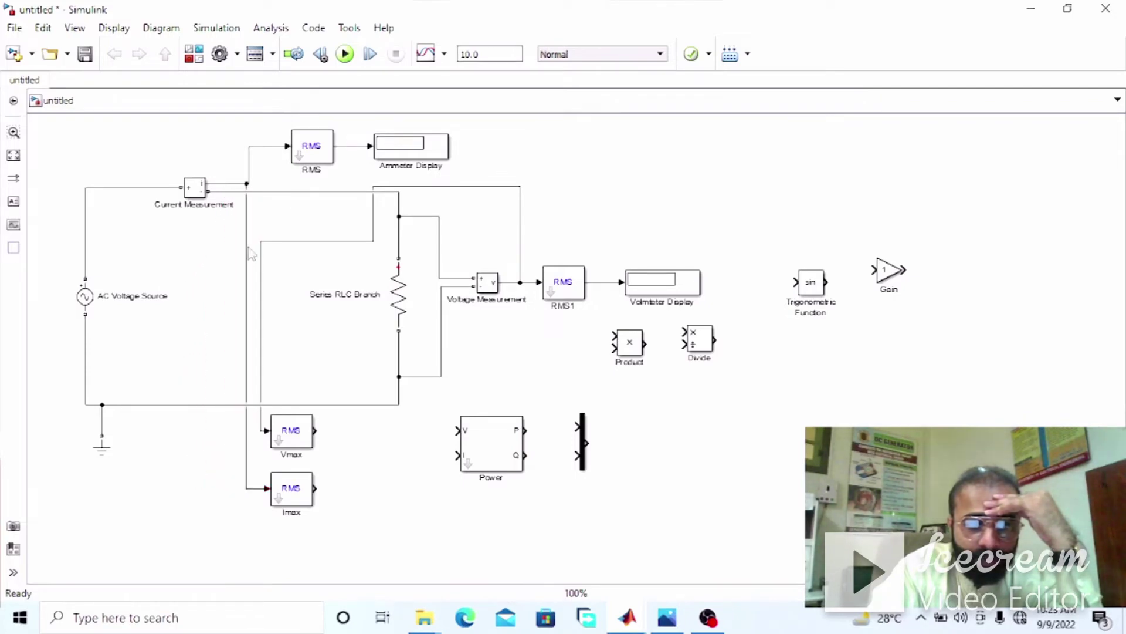
{"action": "left_click_drag", "start_coordinate": [247, 255], "coordinate": [241, 258]}
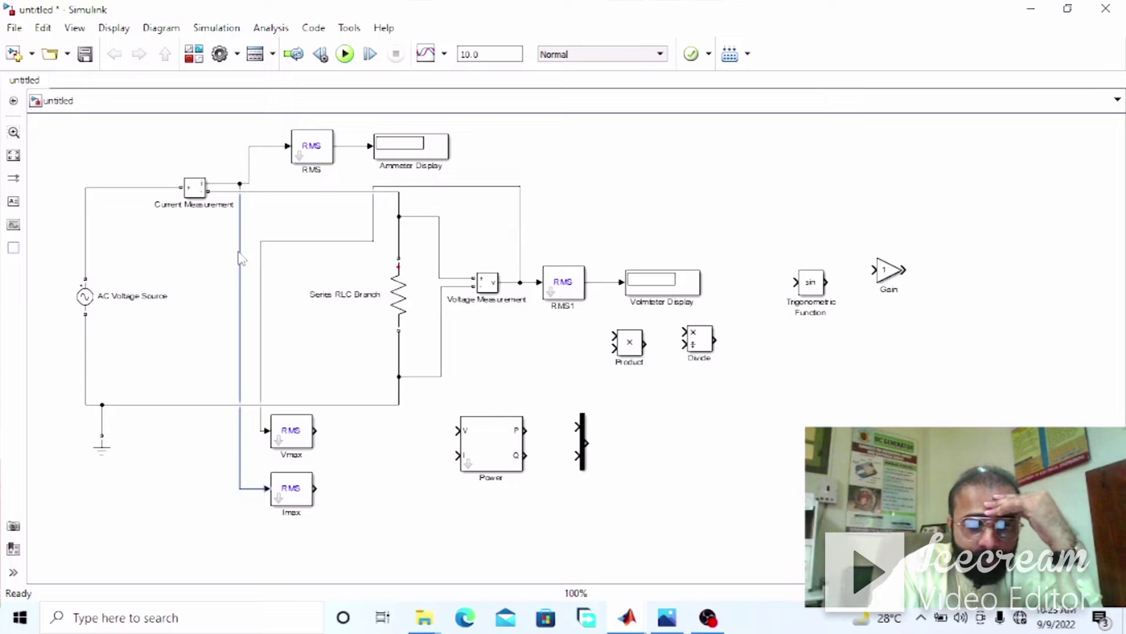
- Lower the Power block and connect its V and I inputs to the lines feeding Vmax and Imax
{"action": "left_click", "coordinate": [362, 449]}
{"action": "left_click_drag", "start_coordinate": [486, 454], "coordinate": [493, 479]}
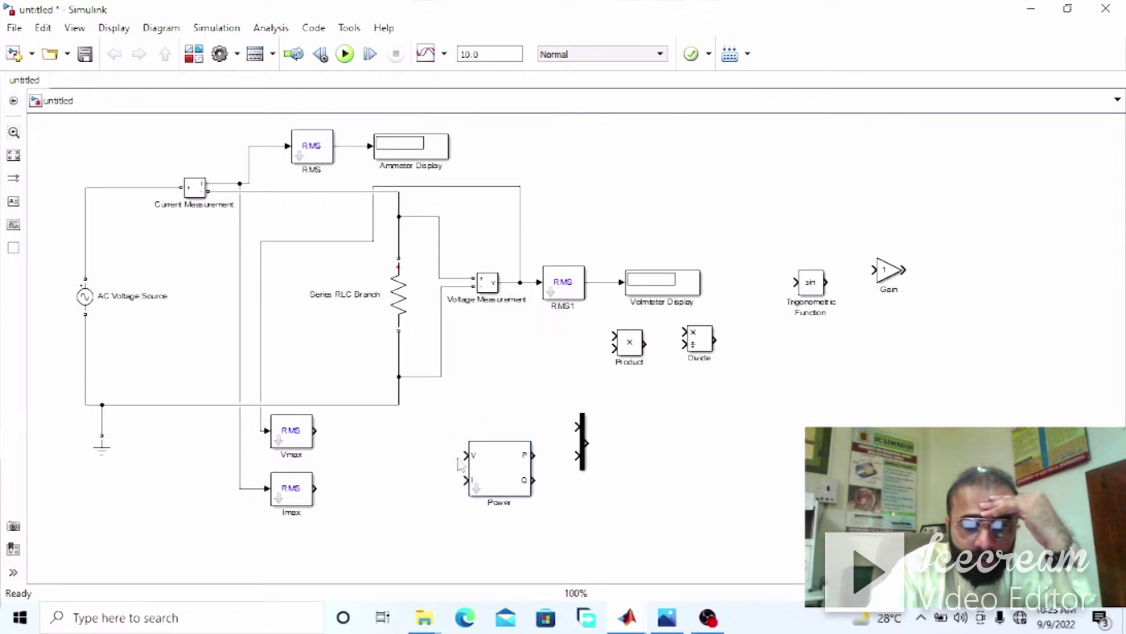
{"action": "mouse_move", "coordinate": [415, 448]}
{"action": "left_mouse_down"}
{"action": "mouse_move", "coordinate": [251, 444]}
{"action": "mouse_move", "coordinate": [241, 406]}
{"action": "mouse_move", "coordinate": [262, 335]}
{"action": "left_mouse_up"}
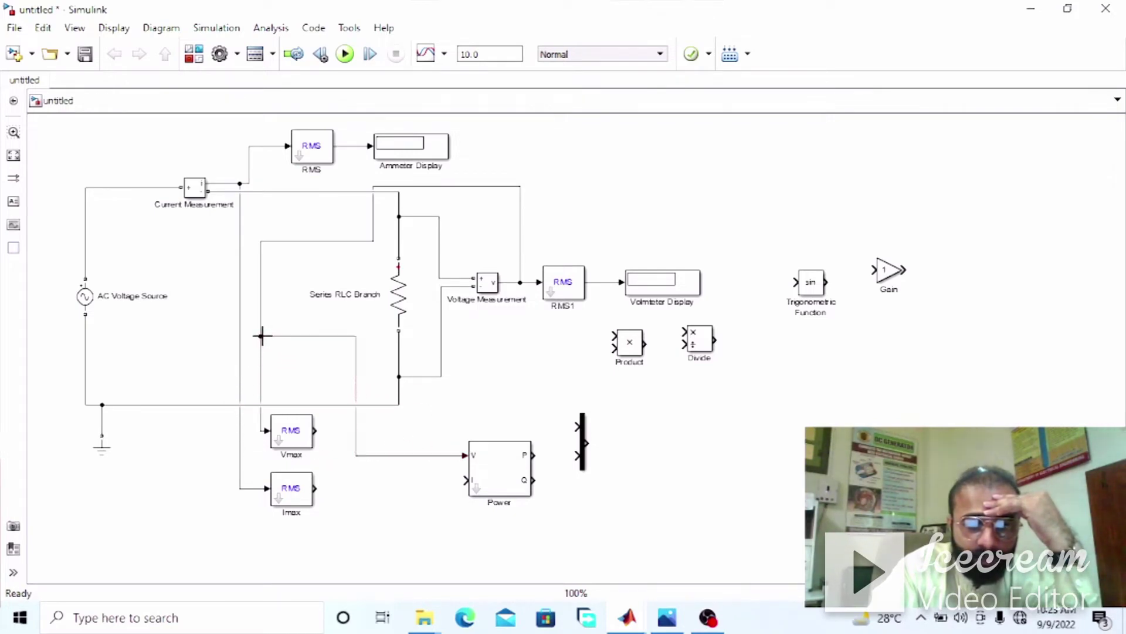
{"action": "left_click_drag", "start_coordinate": [464, 479], "coordinate": [356, 488]}
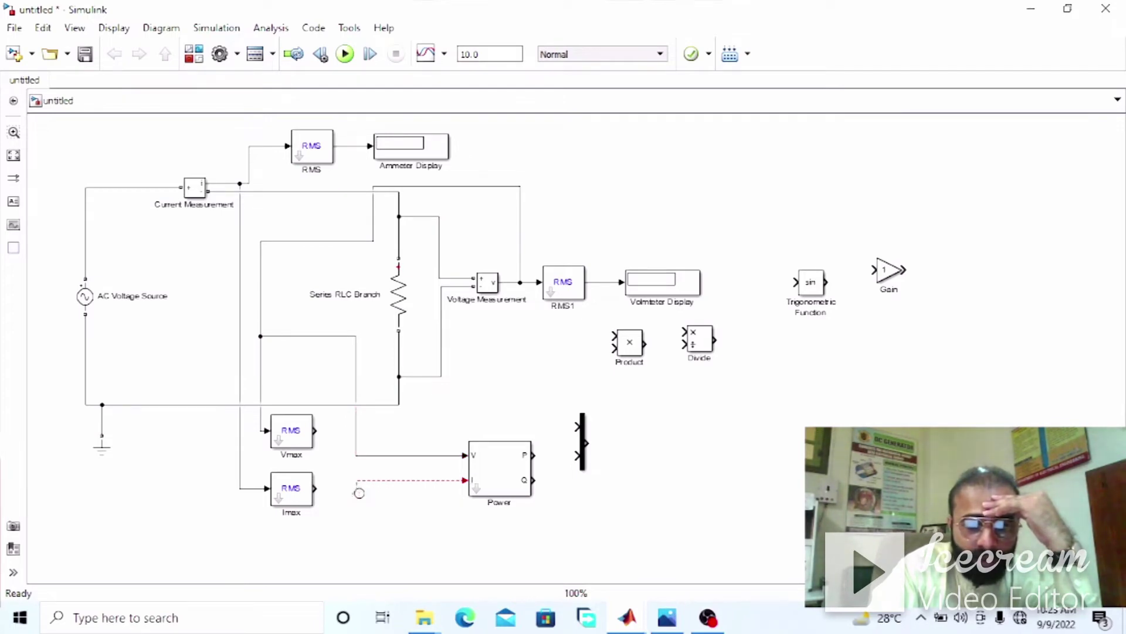
{"action": "left_click_drag", "start_coordinate": [359, 493], "coordinate": [239, 440]}
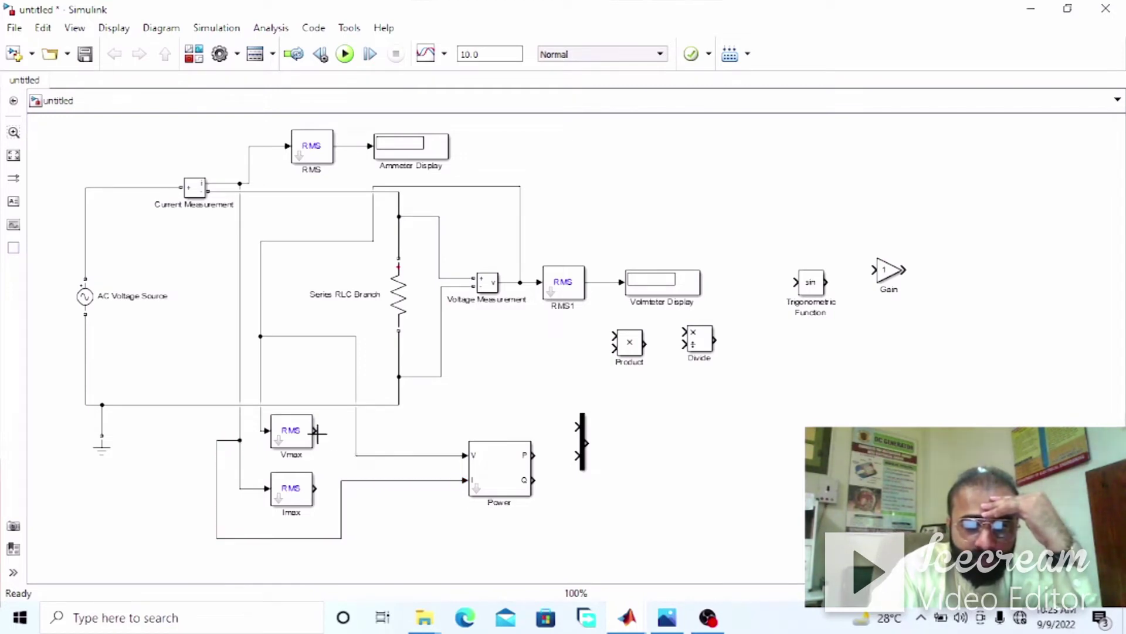
- Connect the Vmax and Imax outputs to the Product block, enlarge that block and rename it VI
{"action": "mouse_move", "coordinate": [317, 433]}
{"action": "left_mouse_down"}
{"action": "mouse_move", "coordinate": [555, 369]}
{"action": "mouse_move", "coordinate": [596, 335]}
{"action": "mouse_move", "coordinate": [614, 336]}
{"action": "mouse_move", "coordinate": [645, 371]}
{"action": "left_mouse_up"}
{"action": "left_click", "coordinate": [631, 347]}
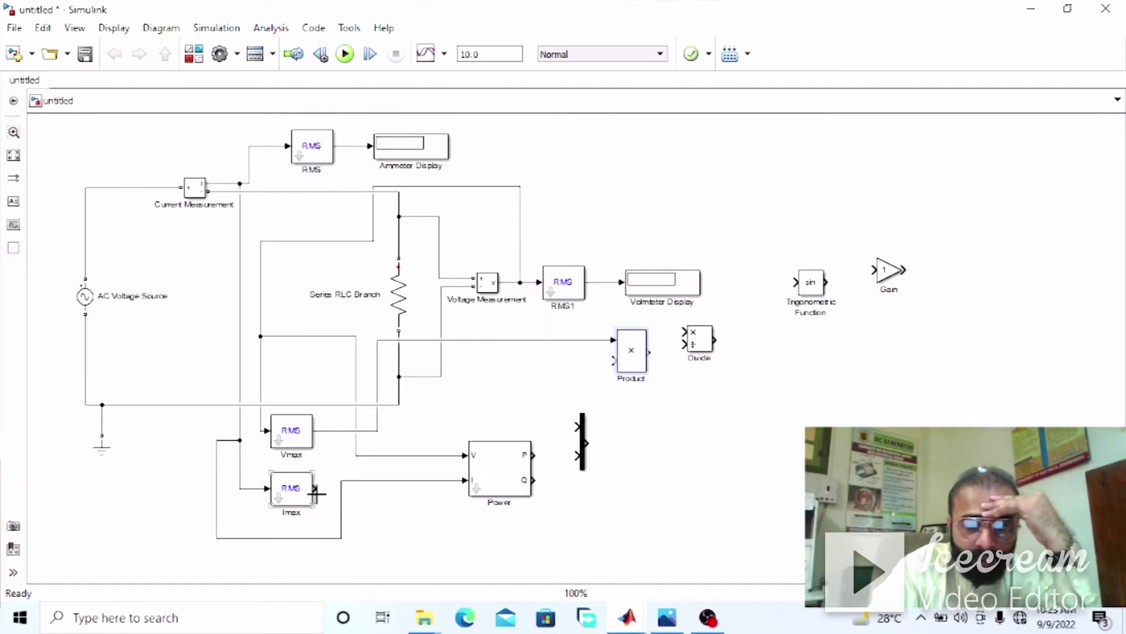
{"action": "left_click_drag", "start_coordinate": [316, 492], "coordinate": [447, 469]}
{"action": "left_click_drag", "start_coordinate": [441, 422], "coordinate": [629, 371]}
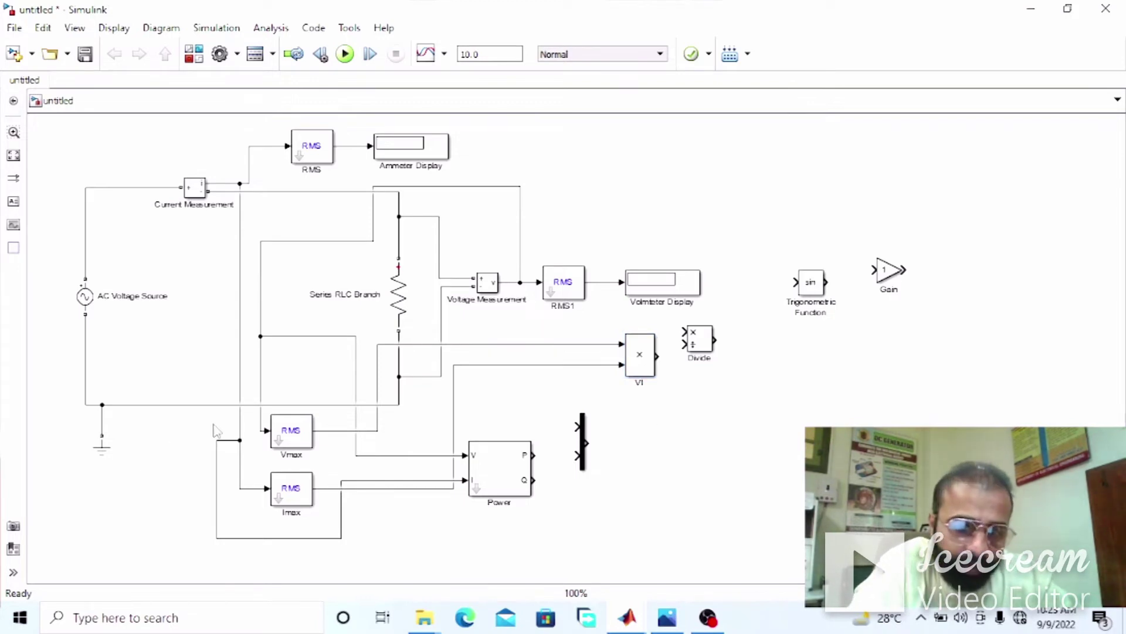
{"action": "left_click", "coordinate": [304, 437]}
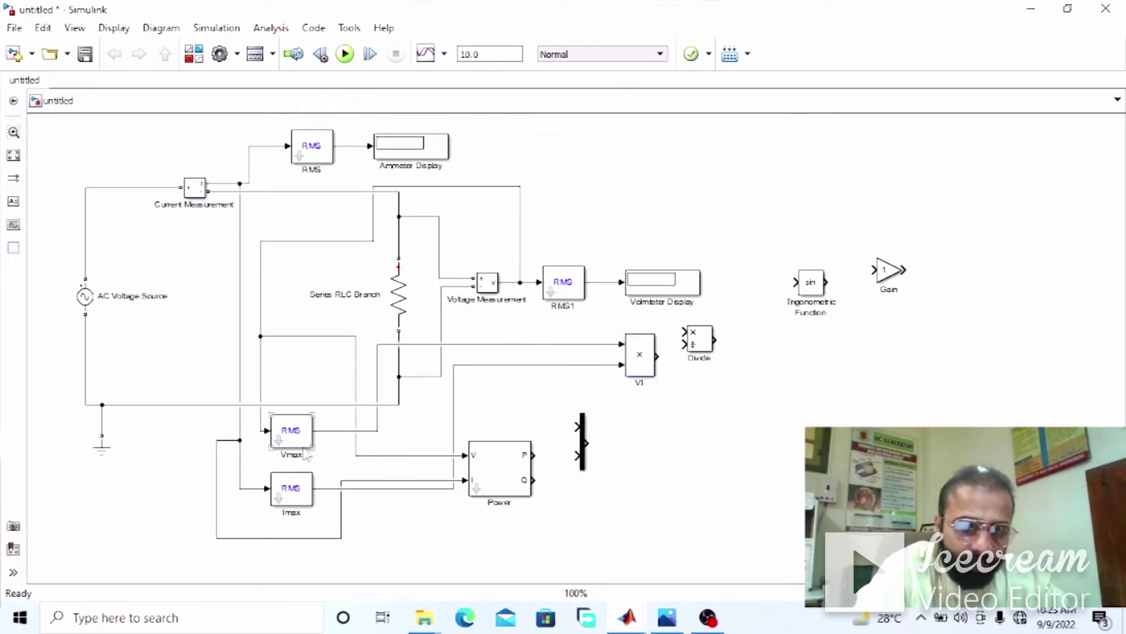
{"action": "left_click", "coordinate": [418, 465]}
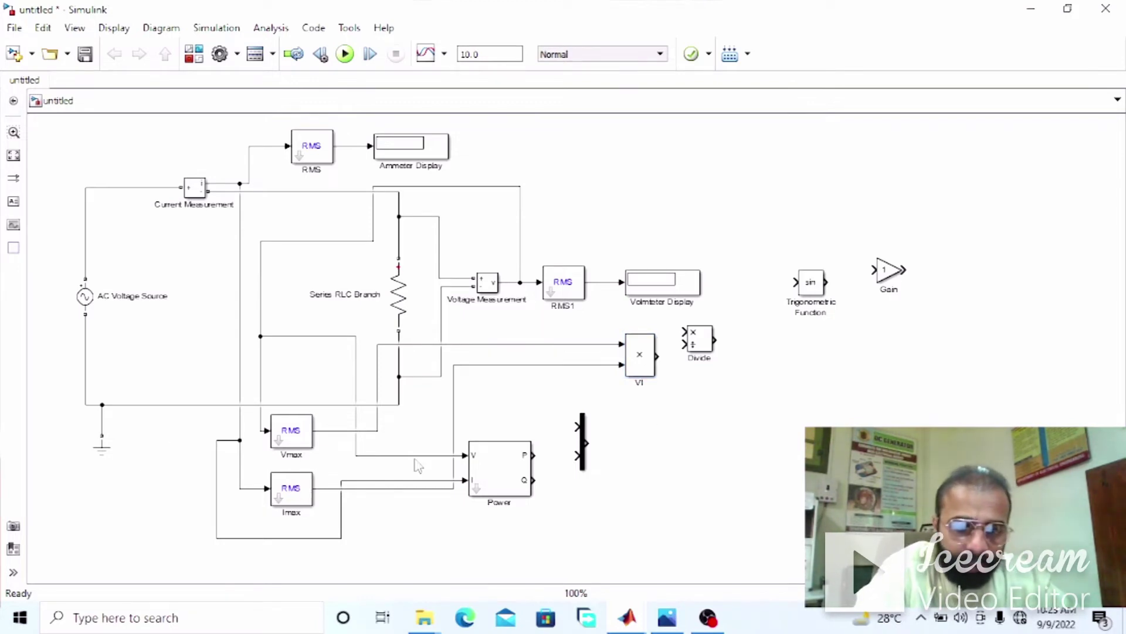
- Enlarge the Divide block farther from the VI block and rename it "VI Cosx / VI = Cos x"
{"action": "left_click", "coordinate": [712, 350]}
{"action": "left_click_drag", "start_coordinate": [713, 348], "coordinate": [756, 389]}
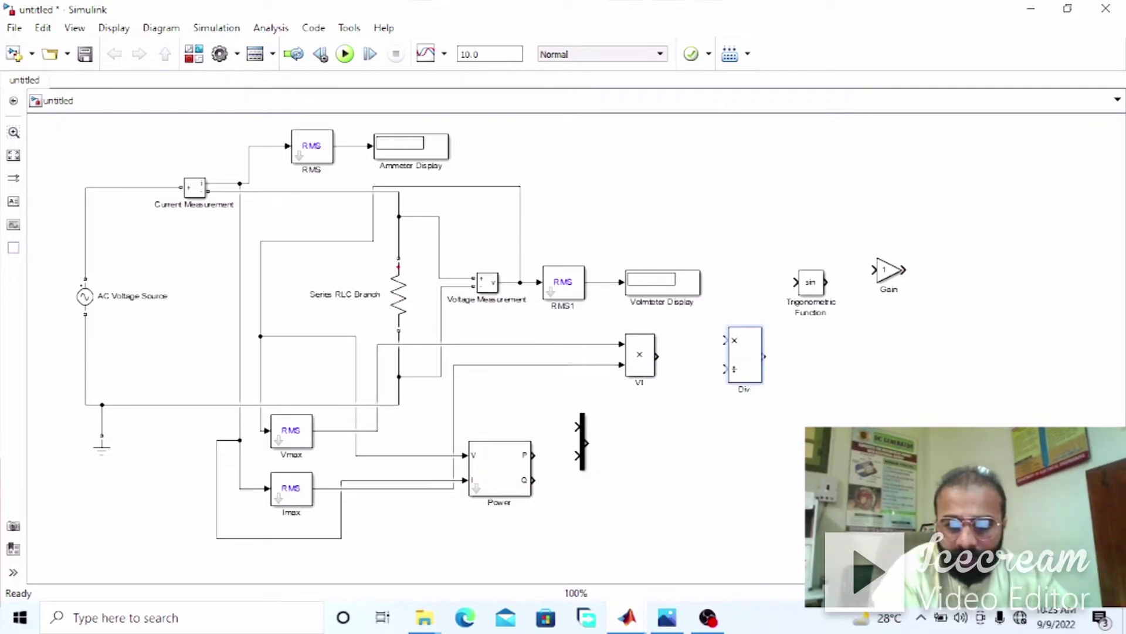
{"action": "key", "text": "BackSpace"}
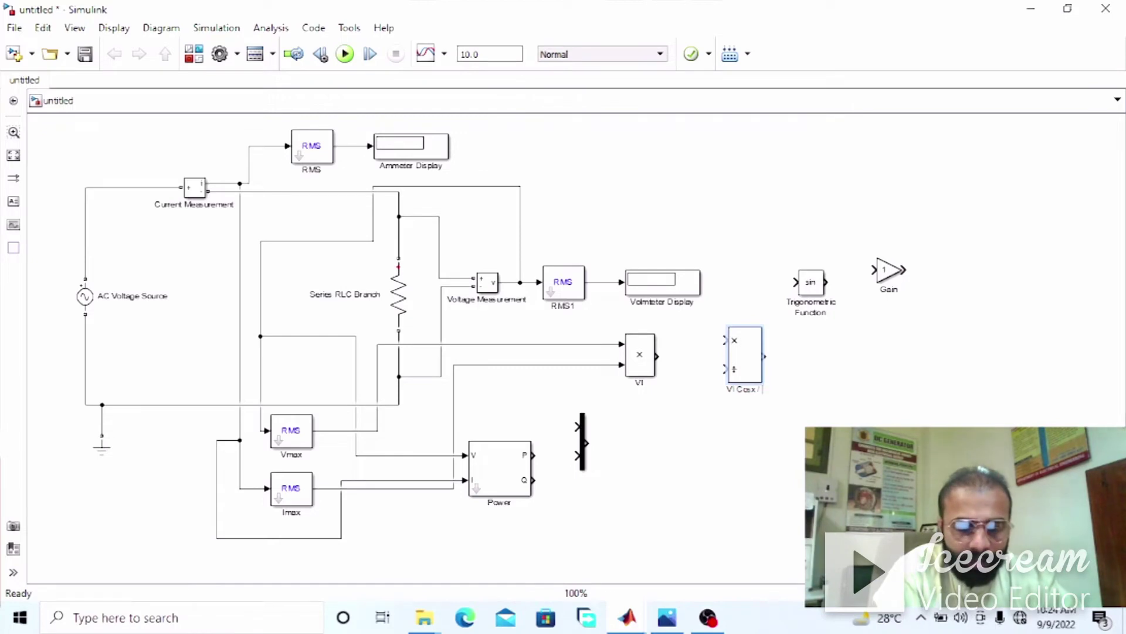
{"action": "type", "text": "VI"}
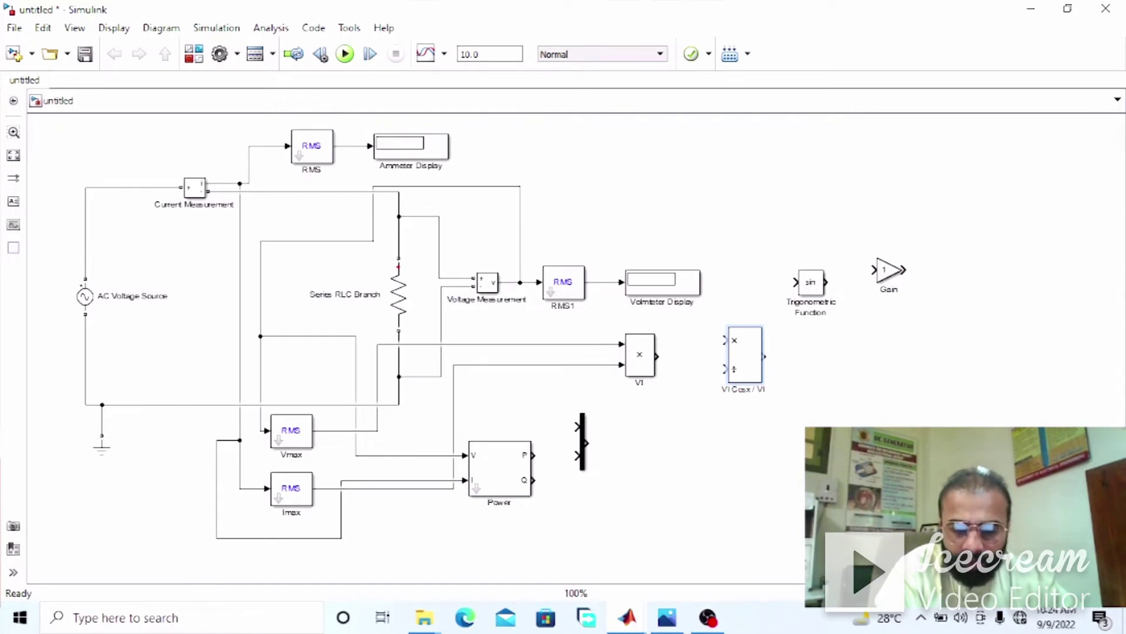
{"action": "type", "text": " ="}
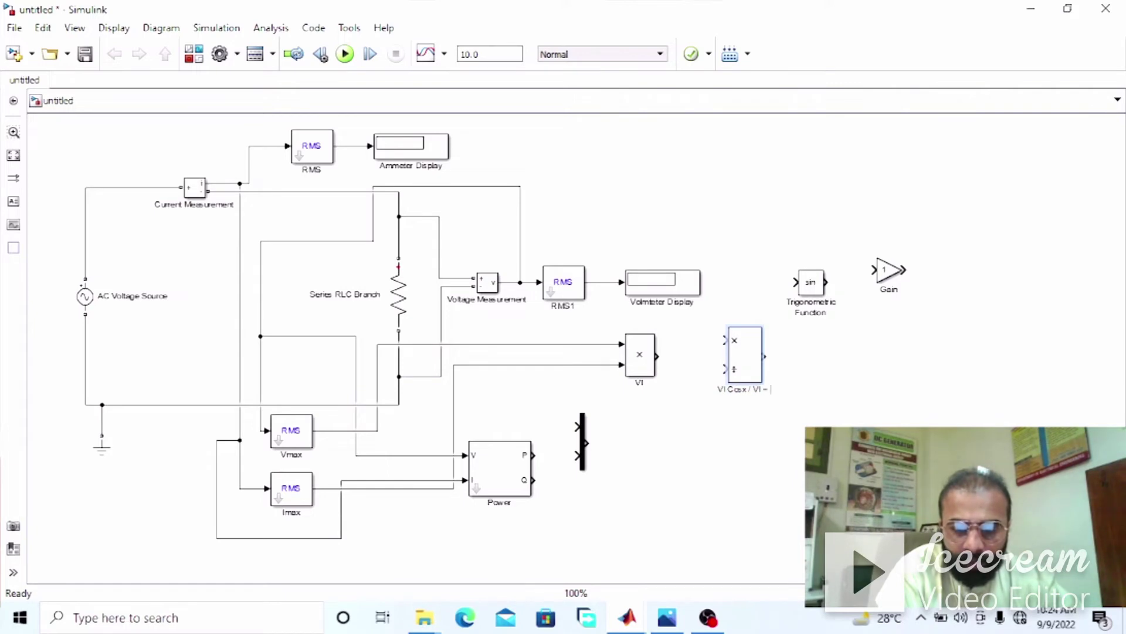
{"action": "type", "text": " Cos x"}
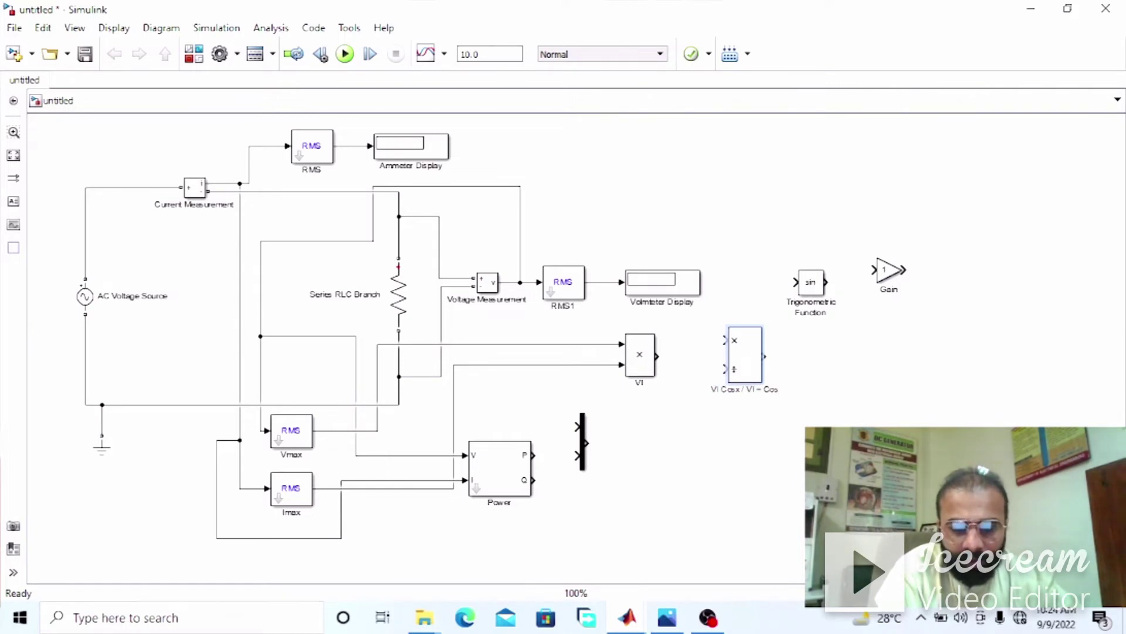
{"action": "left_click", "coordinate": [745, 355]}
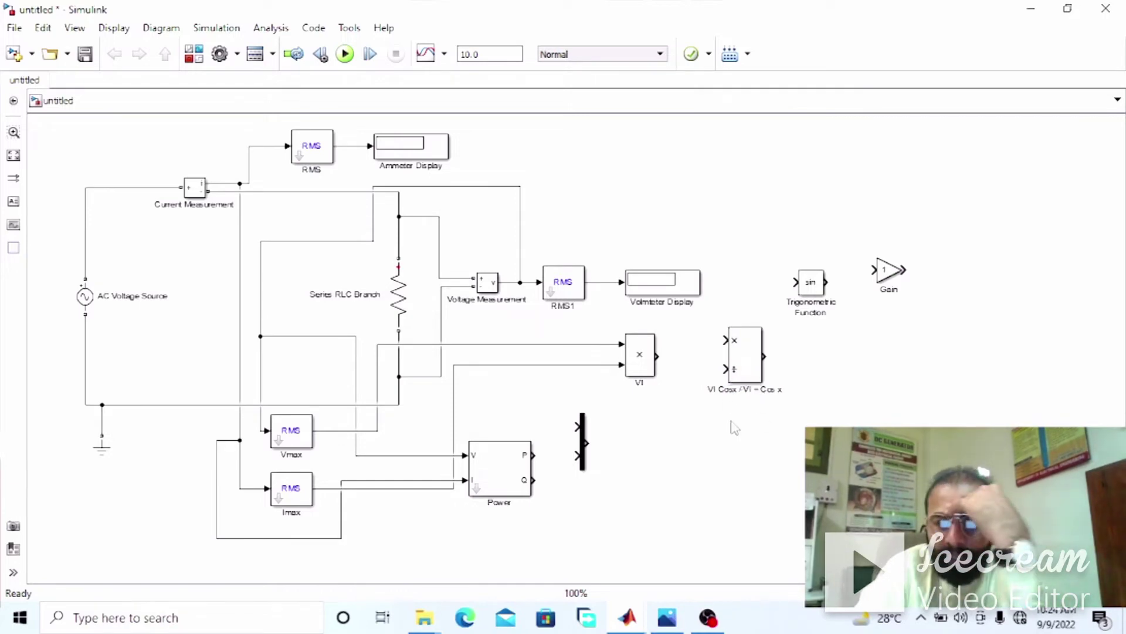
{"action": "left_click", "coordinate": [786, 402]}
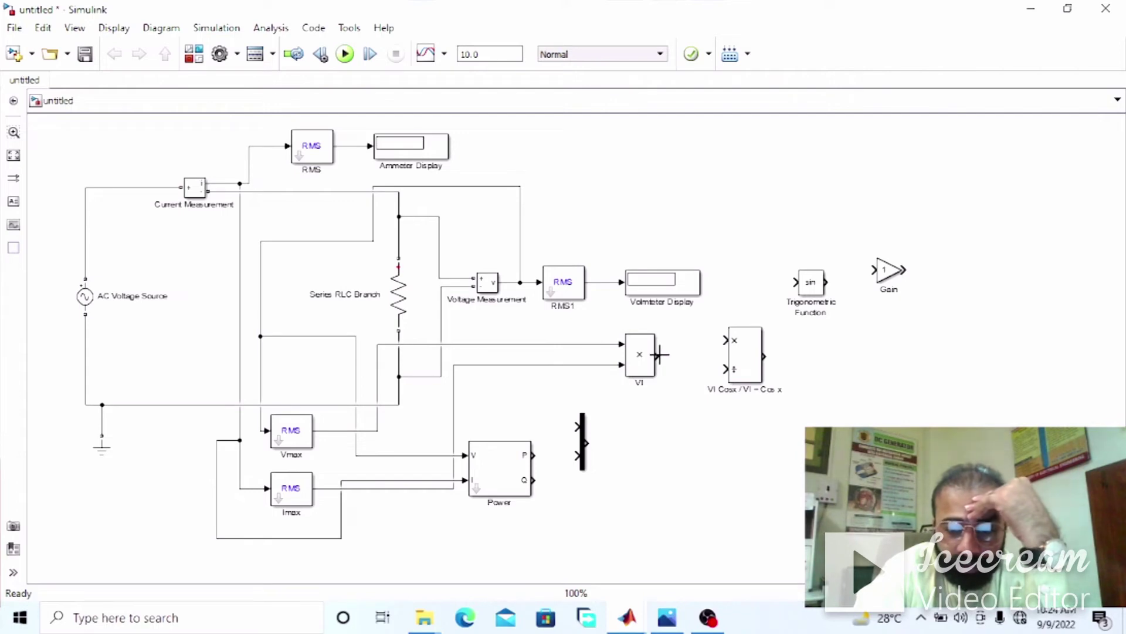
- Connect the VI output to the Divide block's ÷ input, and wire Power's P and Q outputs straight into the Mux
{"action": "left_click_drag", "start_coordinate": [659, 354], "coordinate": [758, 359]}
{"action": "left_click_drag", "start_coordinate": [586, 448], "coordinate": [595, 478]}
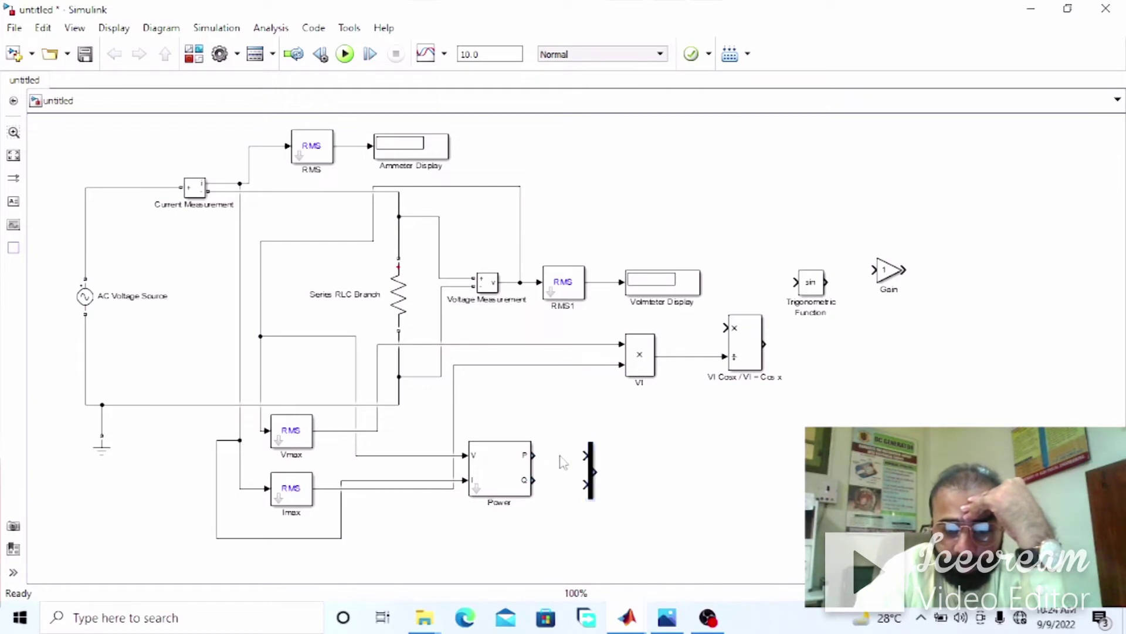
{"action": "left_click_drag", "start_coordinate": [539, 456], "coordinate": [586, 455]}
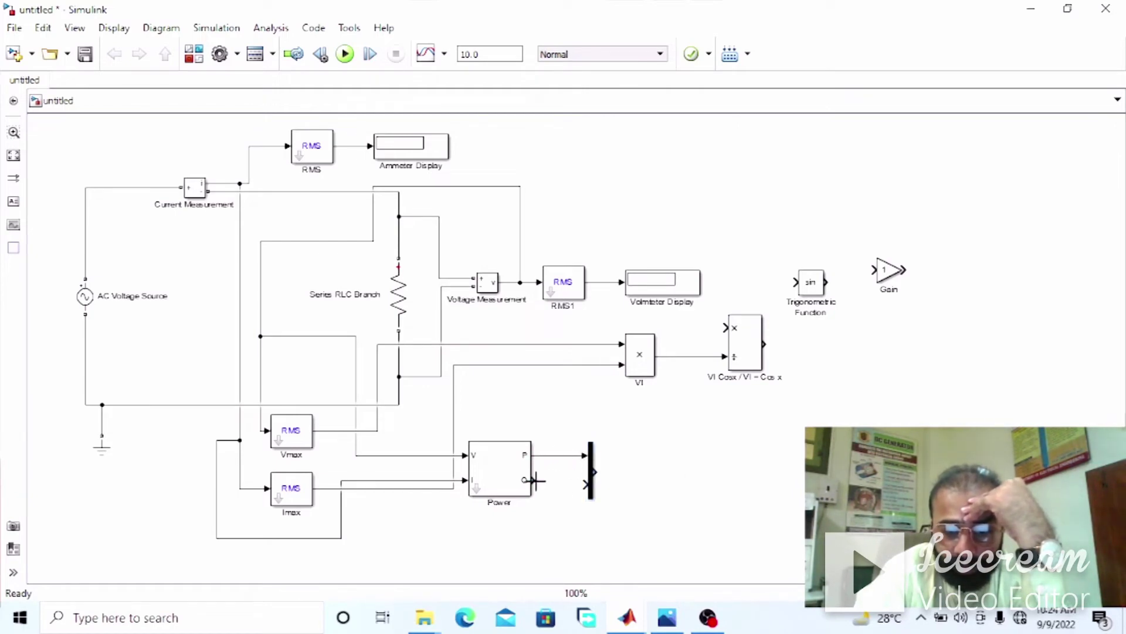
{"action": "mouse_move", "coordinate": [533, 480]}
{"action": "left_mouse_down"}
{"action": "mouse_move", "coordinate": [591, 489]}
{"action": "mouse_move", "coordinate": [535, 500]}
{"action": "left_mouse_up"}
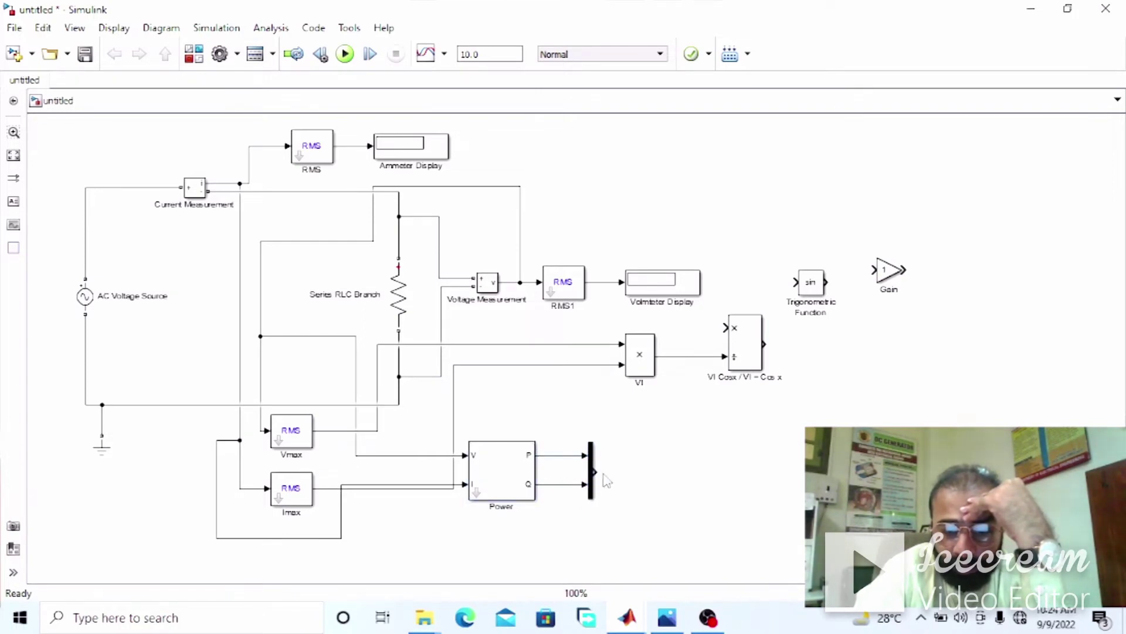
- Connect the Mux output to the Divide block's × input and resize the Divide block to straighten its line from VI
{"action": "left_click_drag", "start_coordinate": [595, 471], "coordinate": [746, 330]}
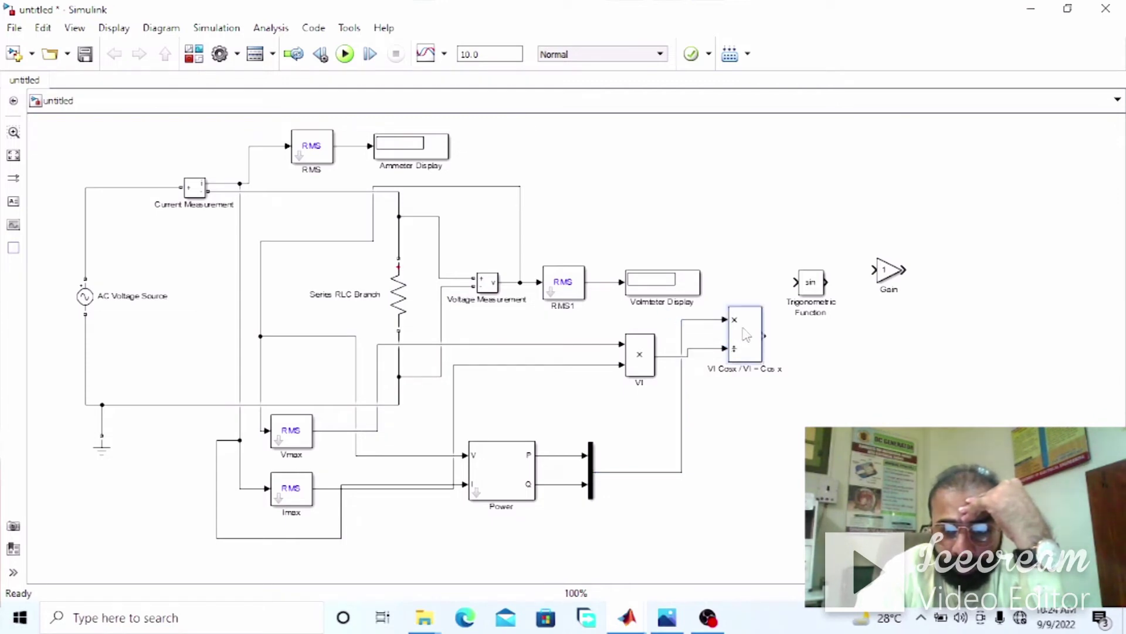
{"action": "left_click", "coordinate": [710, 349]}
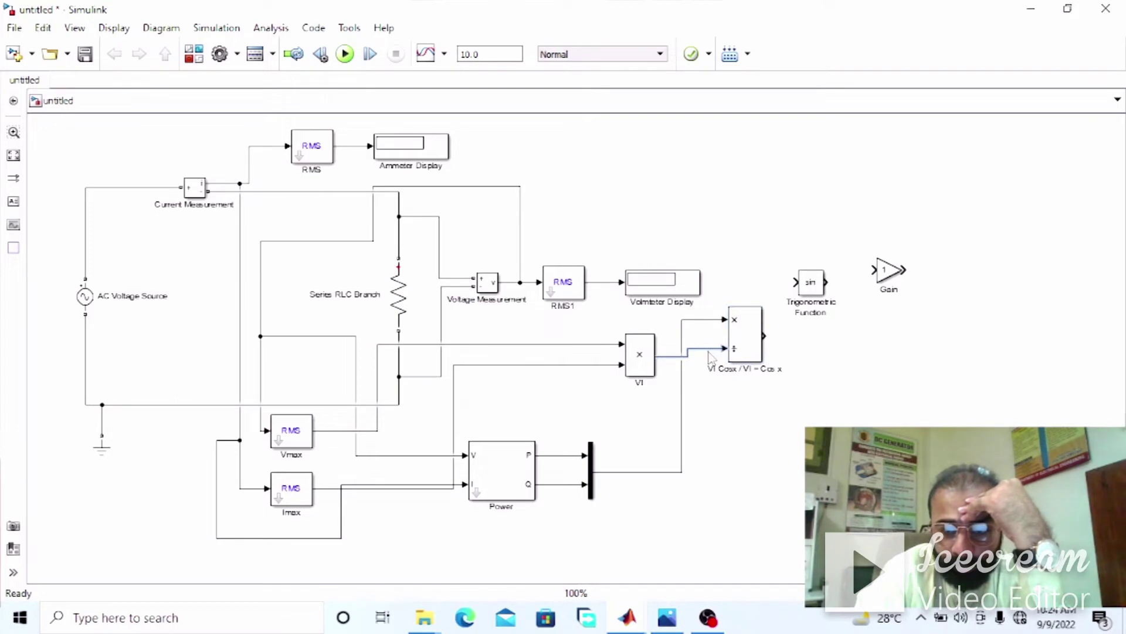
{"action": "left_click", "coordinate": [760, 360]}
{"action": "left_click_drag", "start_coordinate": [760, 360], "coordinate": [766, 373]}
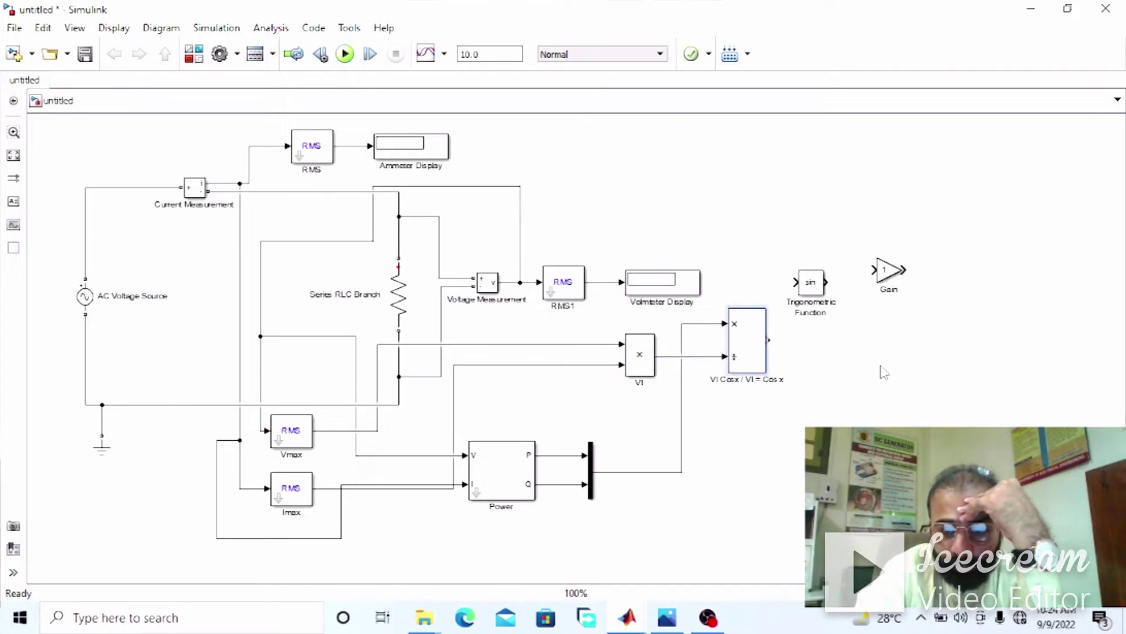
- Move the Trigonometric Function and Gain blocks into a spaced row level with the Divide block's output
{"action": "left_click", "coordinate": [812, 282]}
{"action": "left_click_drag", "start_coordinate": [812, 281], "coordinate": [841, 340]}
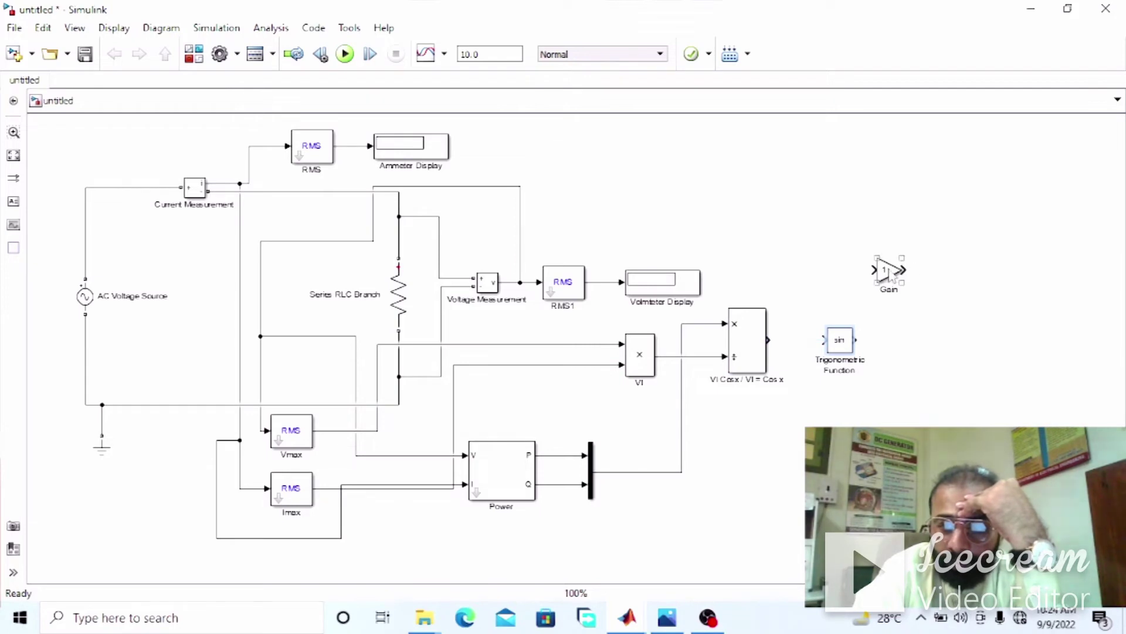
{"action": "left_click_drag", "start_coordinate": [889, 276], "coordinate": [972, 336]}
{"action": "left_click_drag", "start_coordinate": [851, 346], "coordinate": [883, 346]}
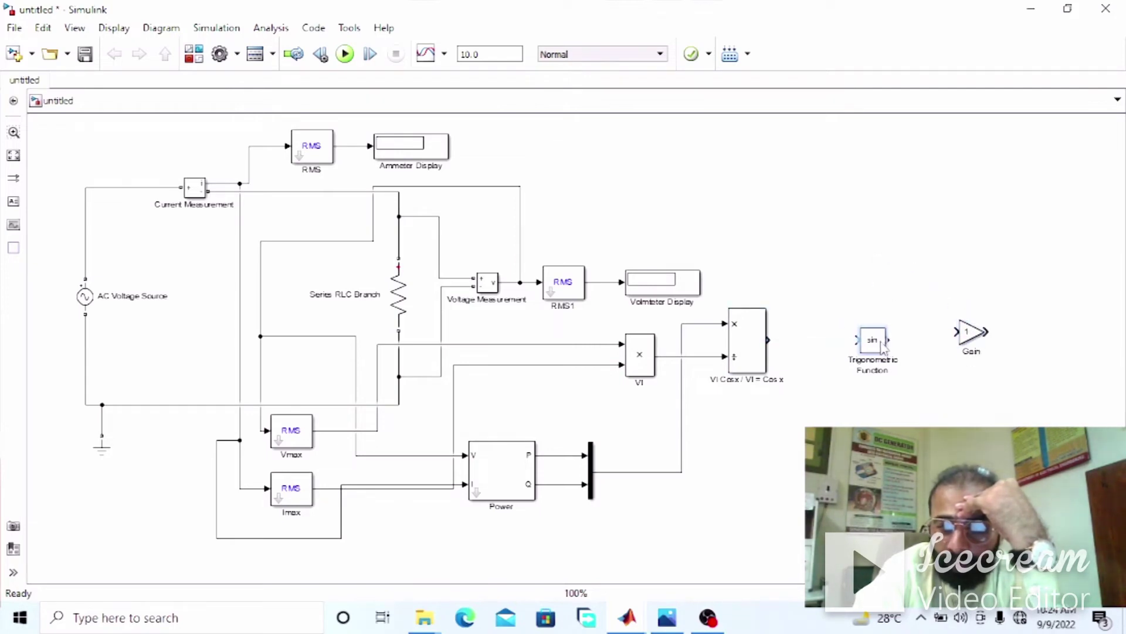
{"action": "left_click", "coordinate": [748, 337]}
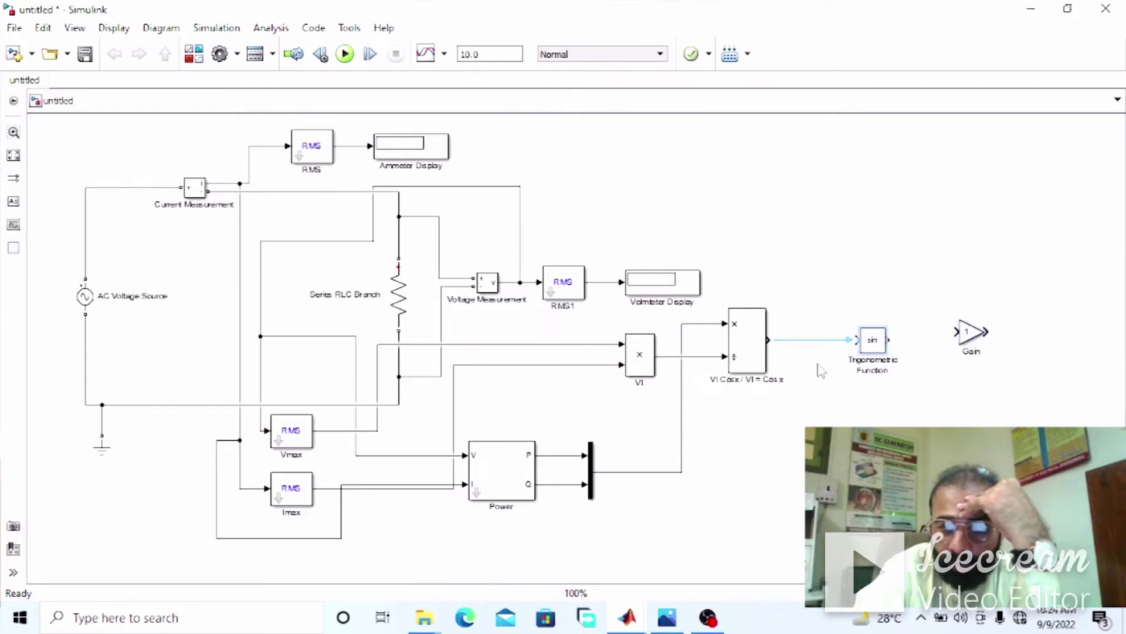
{"action": "left_click_drag", "start_coordinate": [884, 346], "coordinate": [892, 345]}
{"action": "left_click_drag", "start_coordinate": [978, 338], "coordinate": [987, 346]}
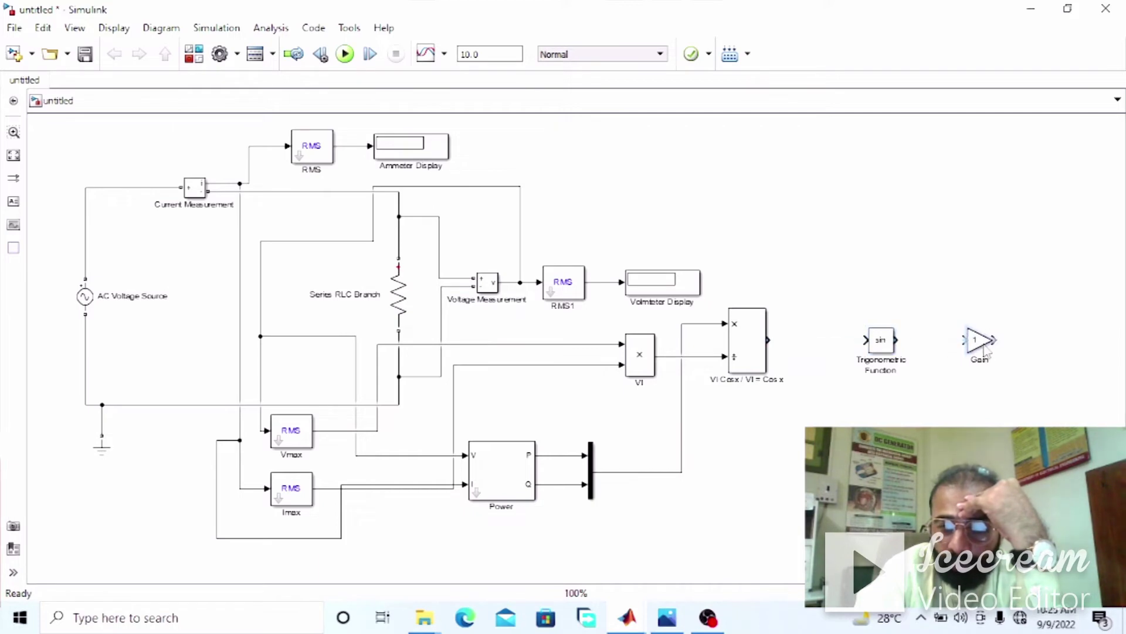
{"action": "left_click", "coordinate": [881, 346]}
{"action": "mouse_move", "coordinate": [881, 348]}
{"action": "left_mouse_down"}
{"action": "mouse_move", "coordinate": [886, 331]}
{"action": "mouse_move", "coordinate": [886, 347]}
{"action": "left_mouse_up"}
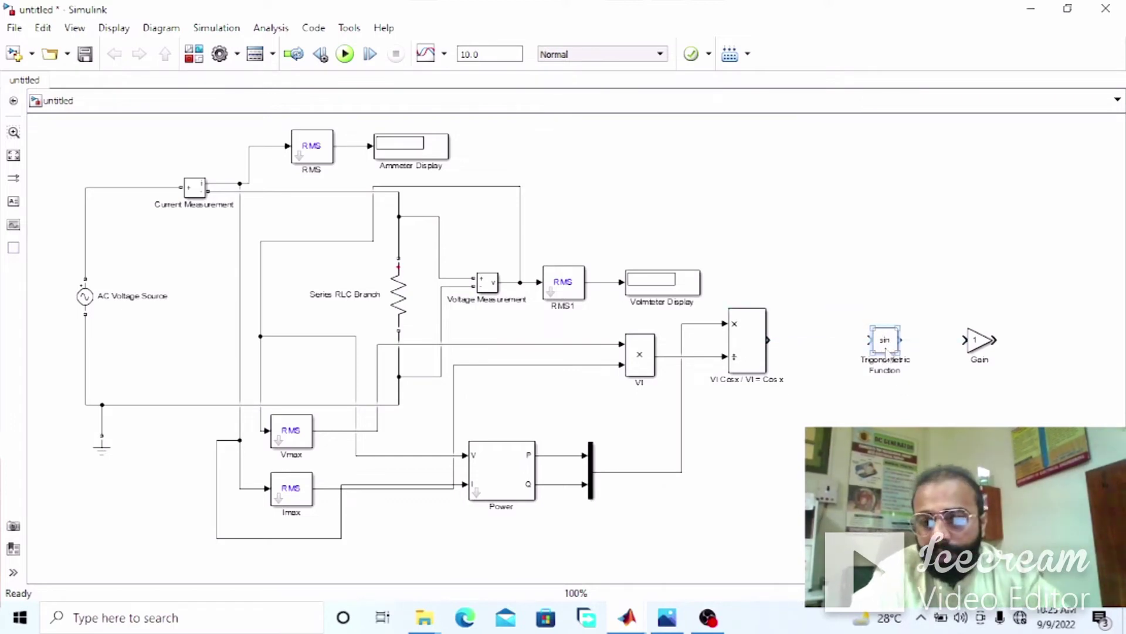
- Set the Trigonometric Function block's function to acos and its output signal type to real
{"action": "double_click", "coordinate": [887, 341]}
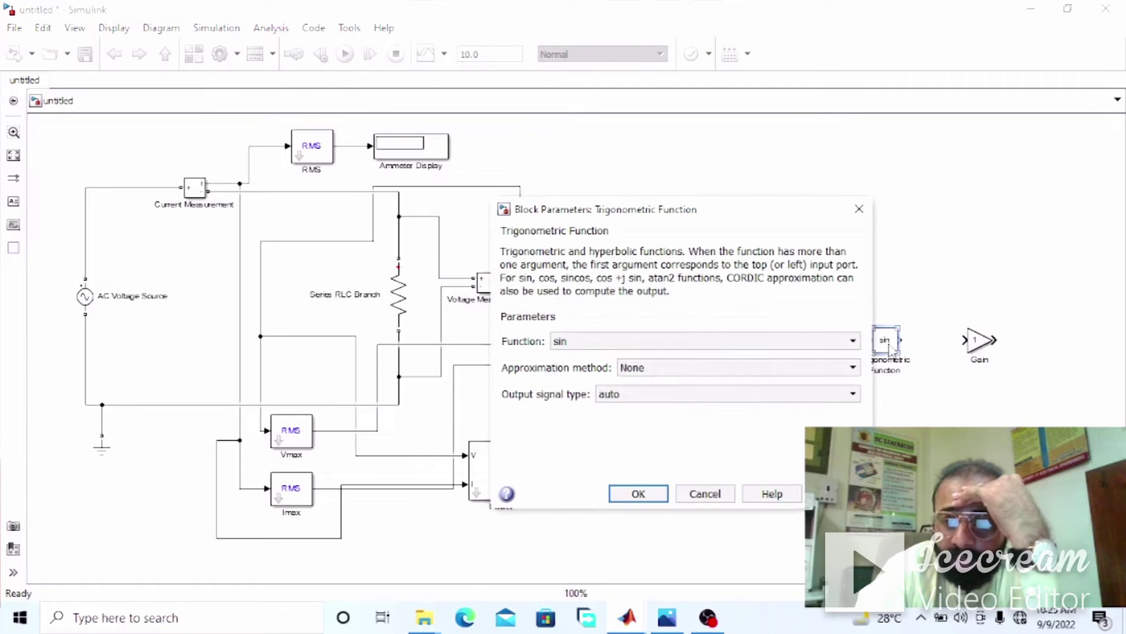
{"action": "left_click", "coordinate": [765, 343]}
{"action": "left_click", "coordinate": [762, 410]}
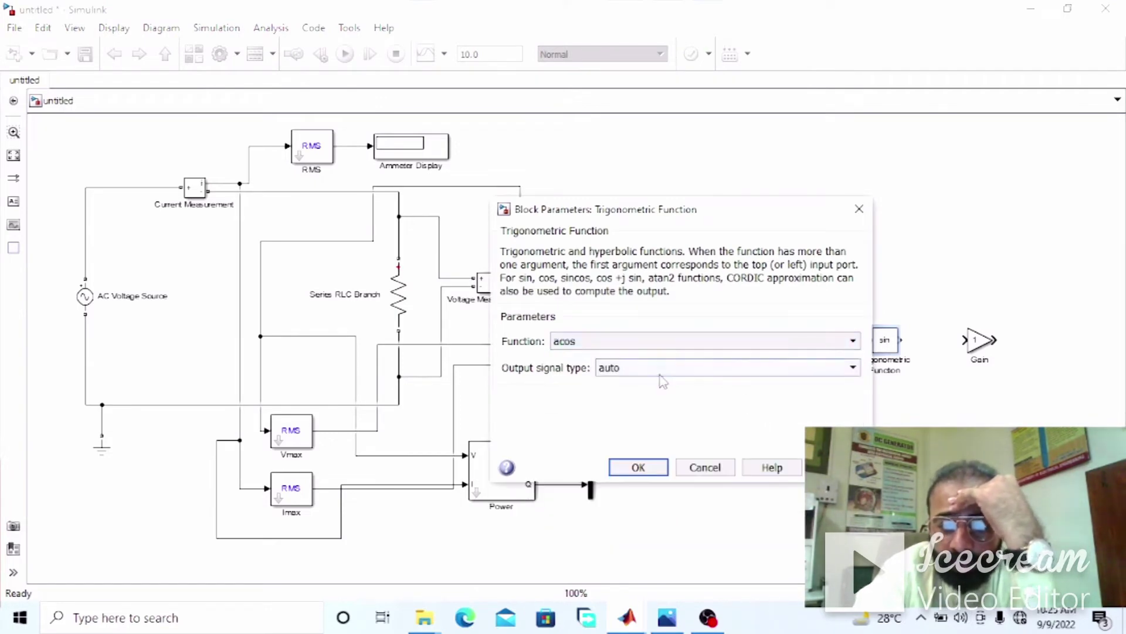
{"action": "left_click", "coordinate": [661, 368]}
{"action": "left_click", "coordinate": [636, 397]}
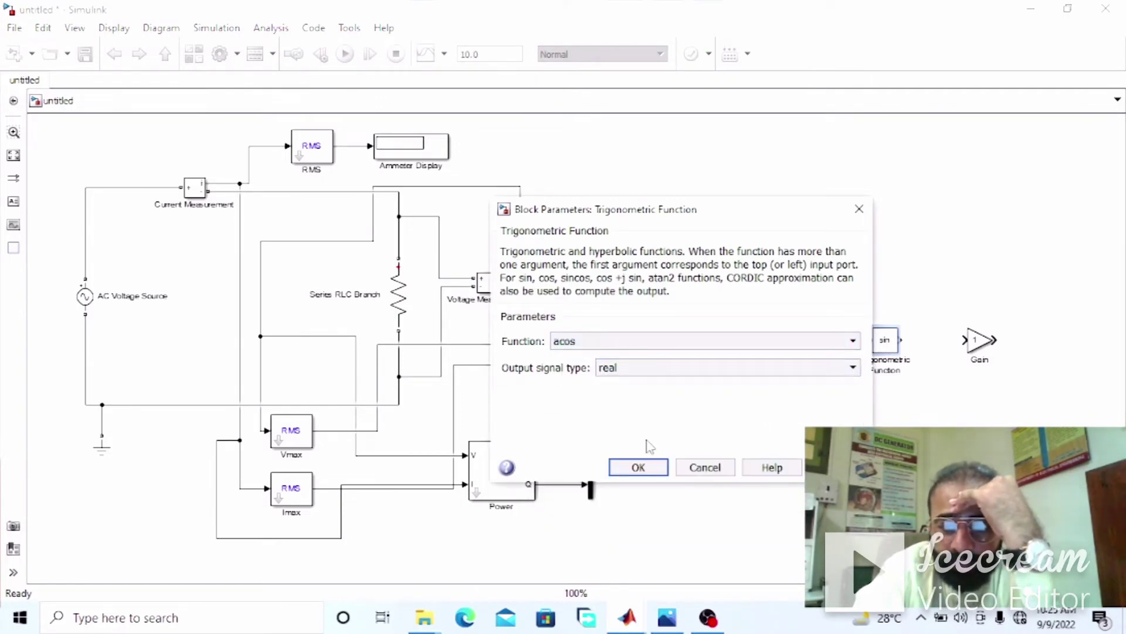
{"action": "left_click", "coordinate": [650, 467]}
- Rename the acos block "a Cos x Power Factor"
{"action": "left_click", "coordinate": [918, 380]}
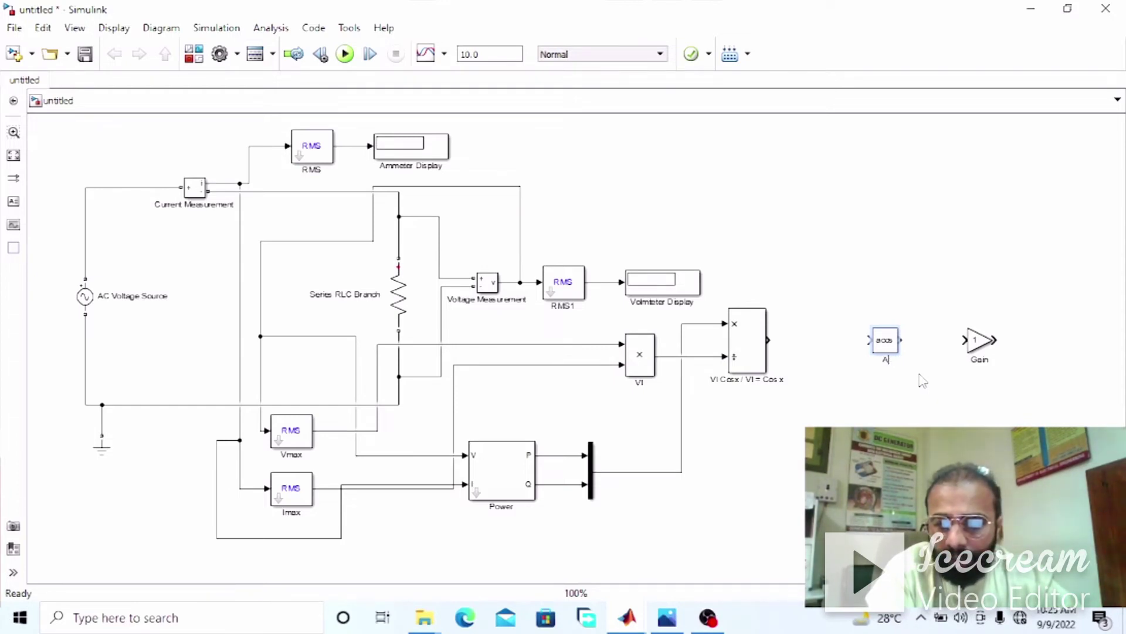
{"action": "type", "text": "os"}
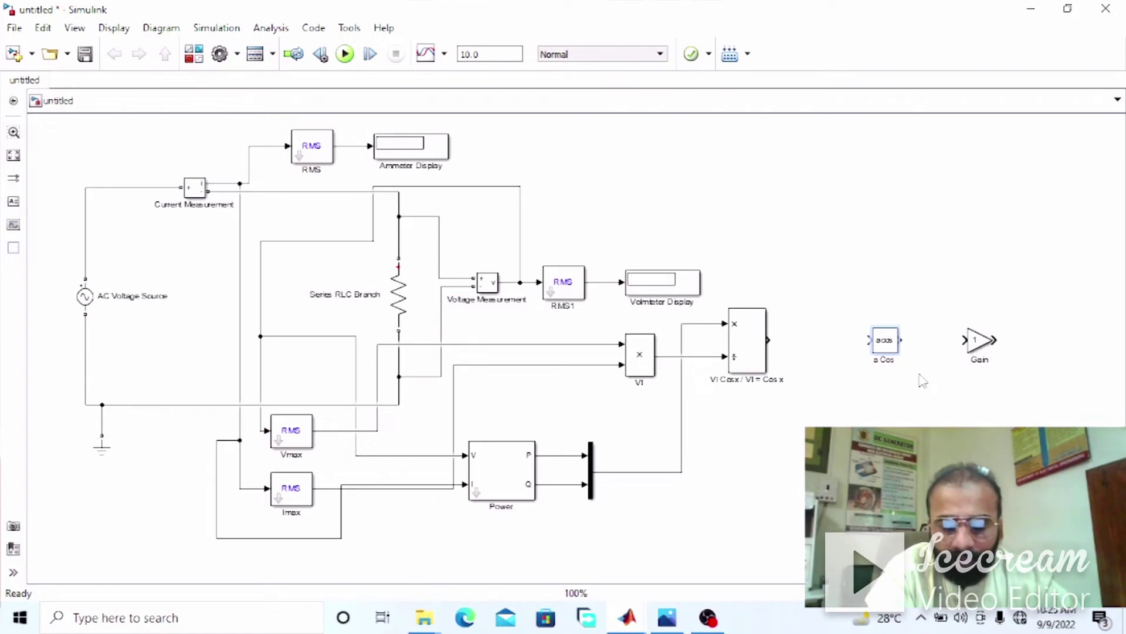
{"action": "type", "text": " x Power"}
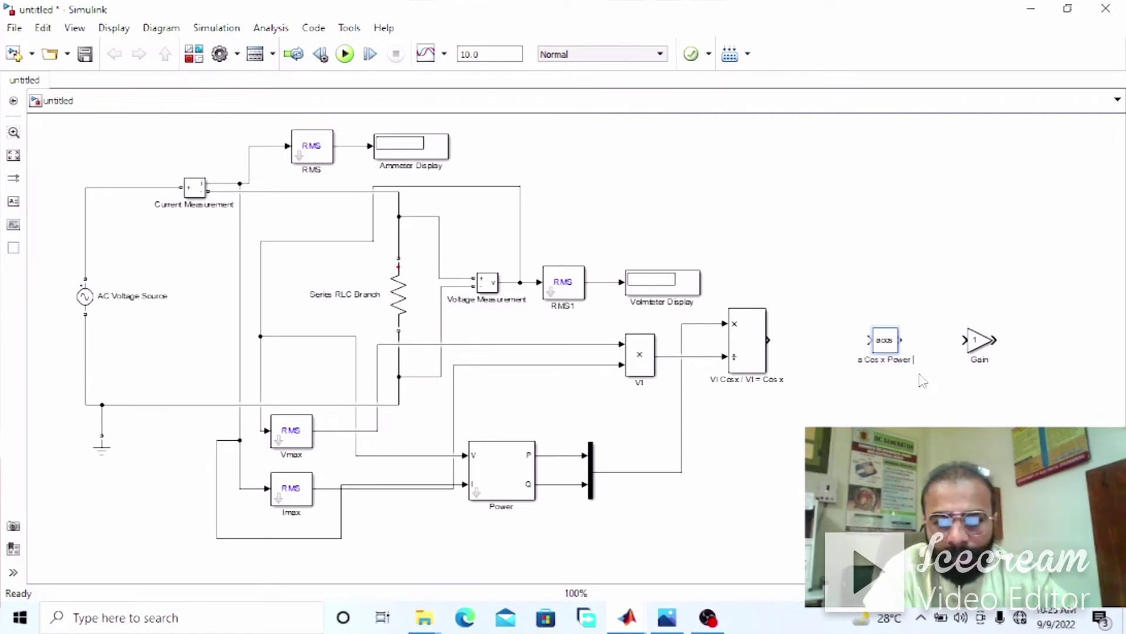
{"action": "type", "text": " Factor"}
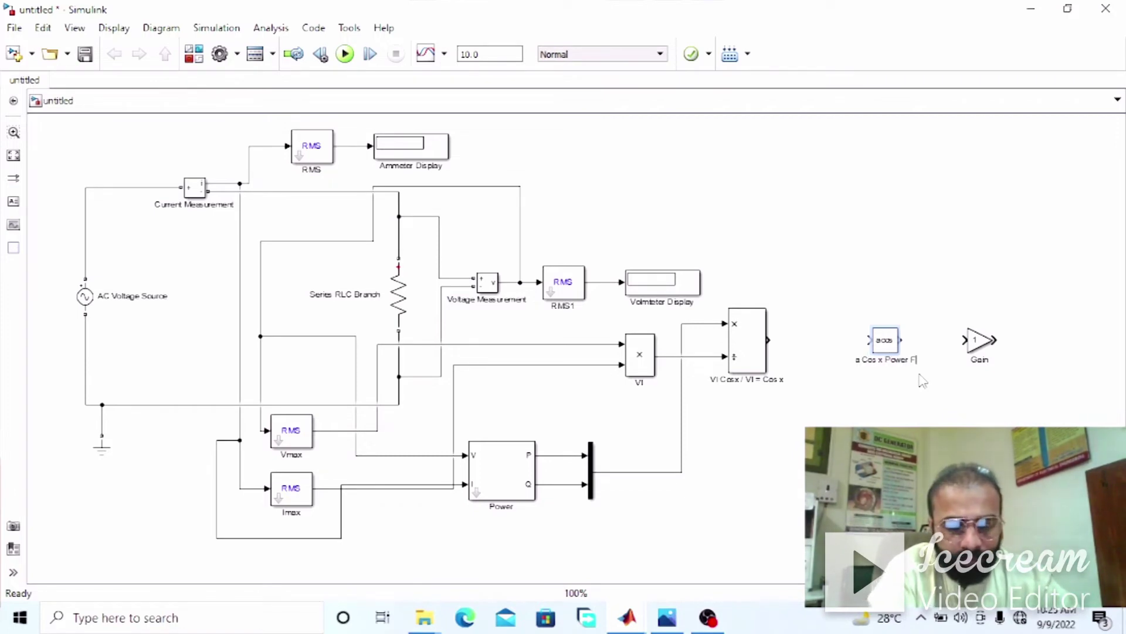
{"action": "left_click", "coordinate": [923, 380]}
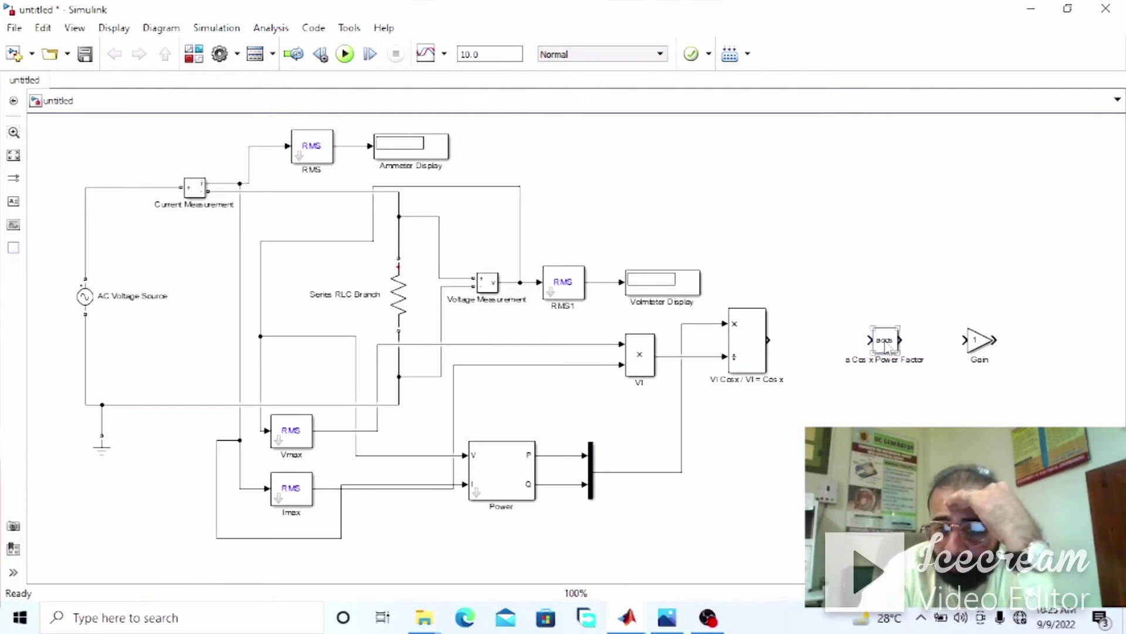
- Connect the Divide block's output to the acos block and the acos output to the Gain block
{"action": "left_click_drag", "start_coordinate": [765, 339], "coordinate": [870, 340]}
{"action": "left_click", "coordinate": [979, 349]}
{"action": "left_click_drag", "start_coordinate": [979, 350], "coordinate": [990, 350]}
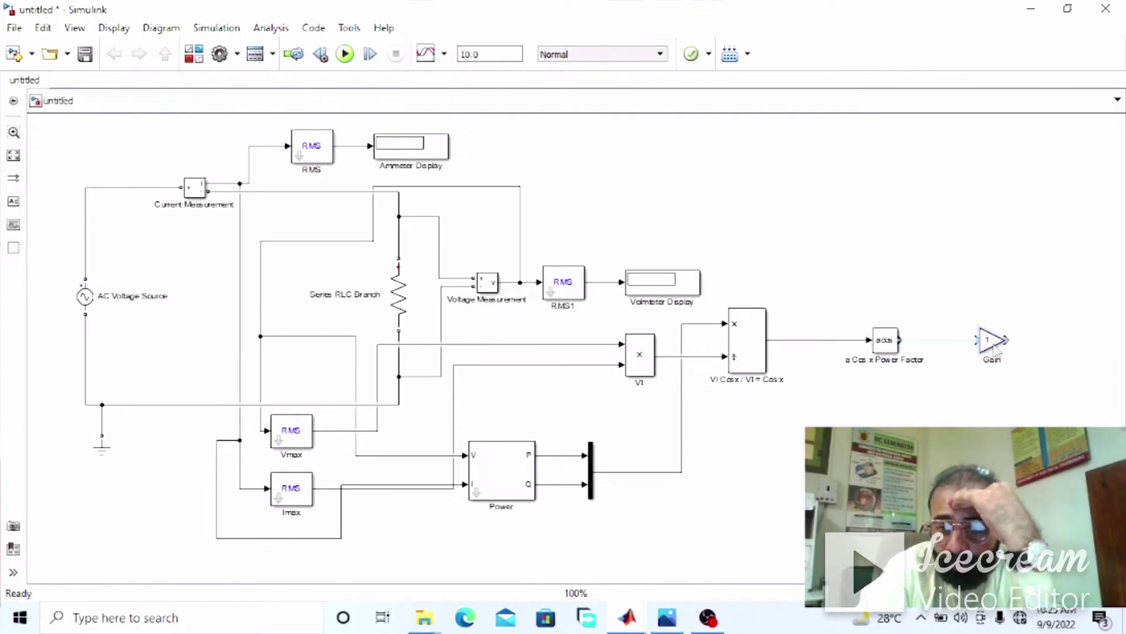
{"action": "left_click", "coordinate": [1001, 402]}
{"action": "left_click_drag", "start_coordinate": [901, 340], "coordinate": [992, 343]}
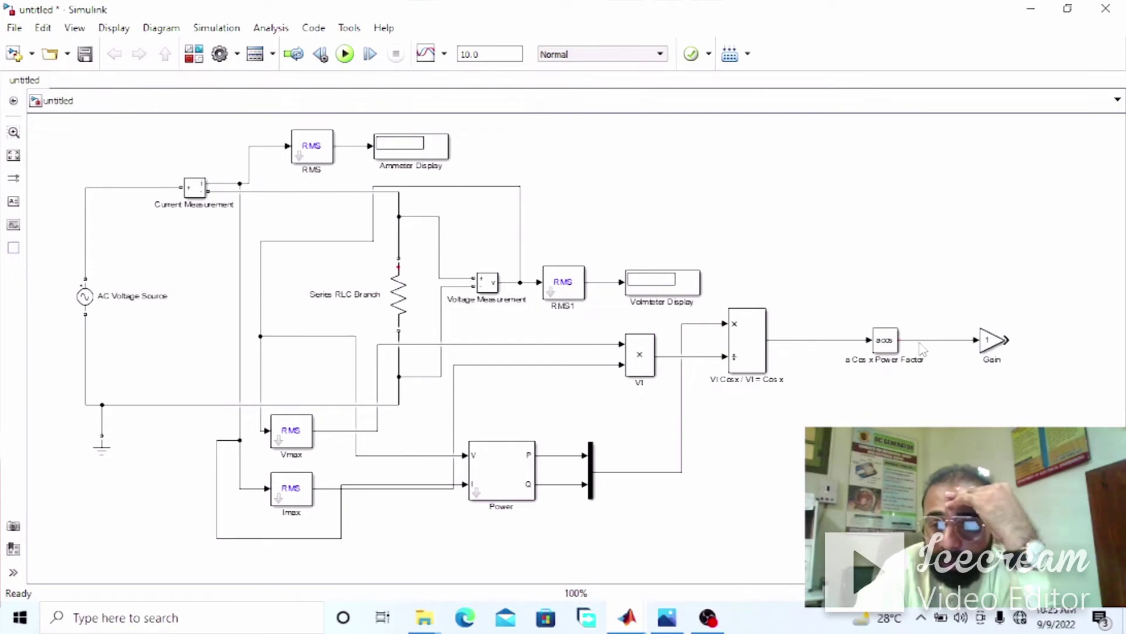
- Set the Gain block's gain to 180/pi
{"action": "left_click", "coordinate": [1004, 351]}
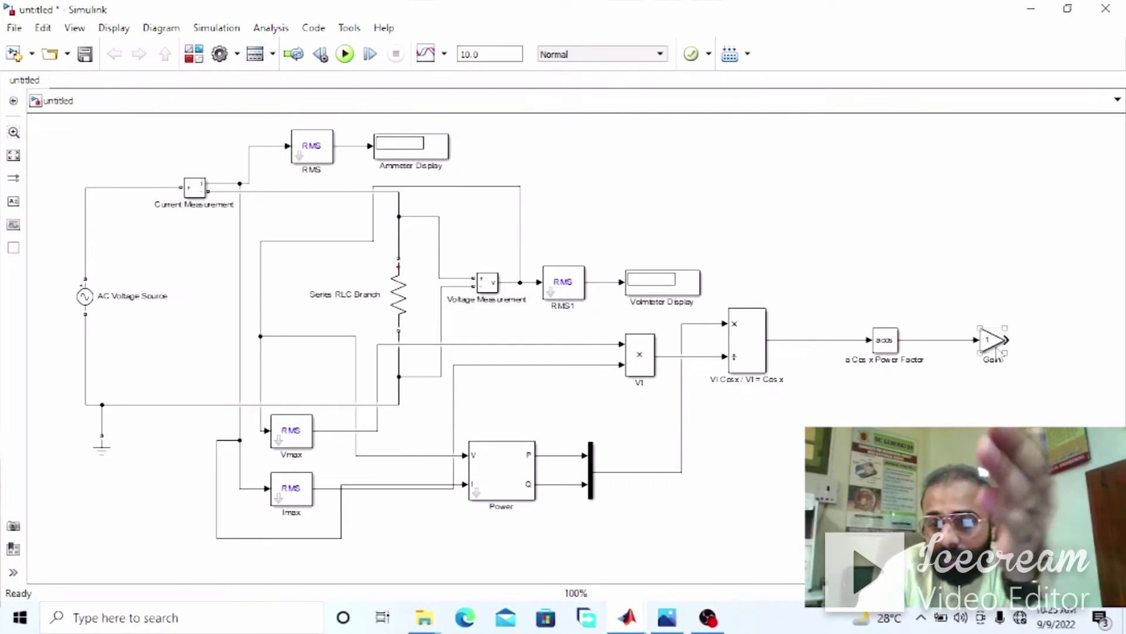
{"action": "left_click", "coordinate": [887, 353]}
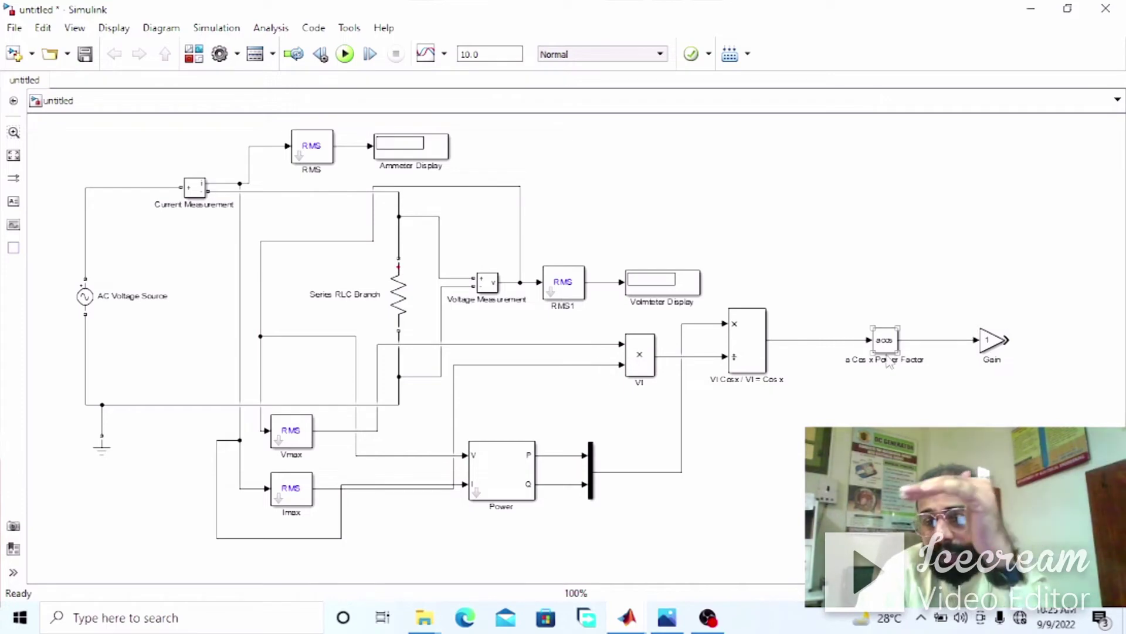
{"action": "left_click", "coordinate": [1003, 347]}
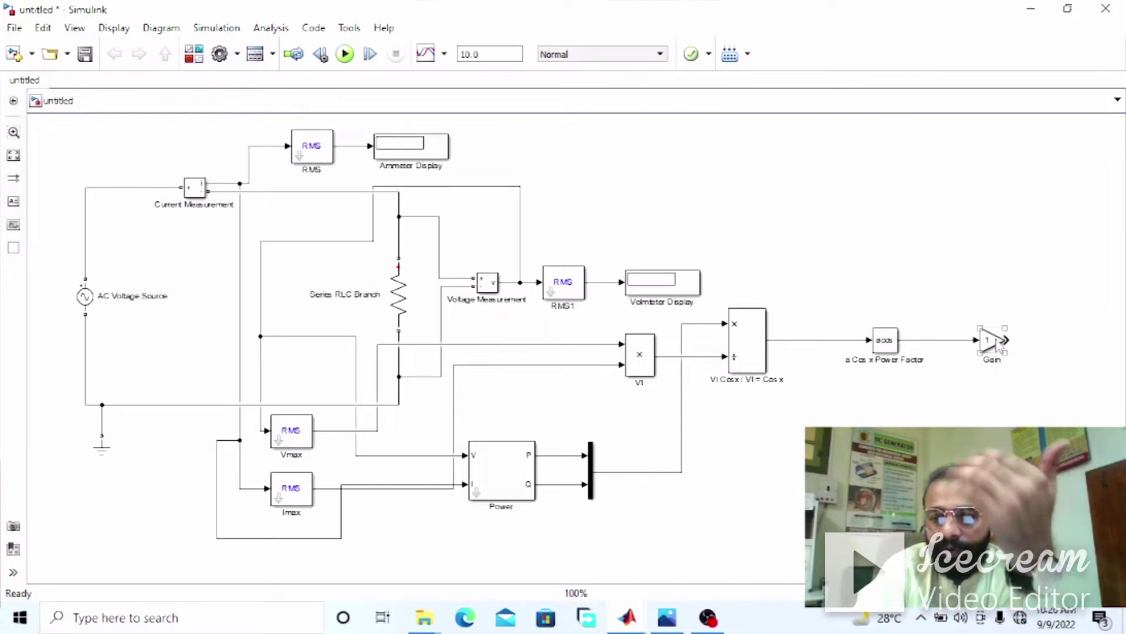
{"action": "double_click", "coordinate": [999, 343]}
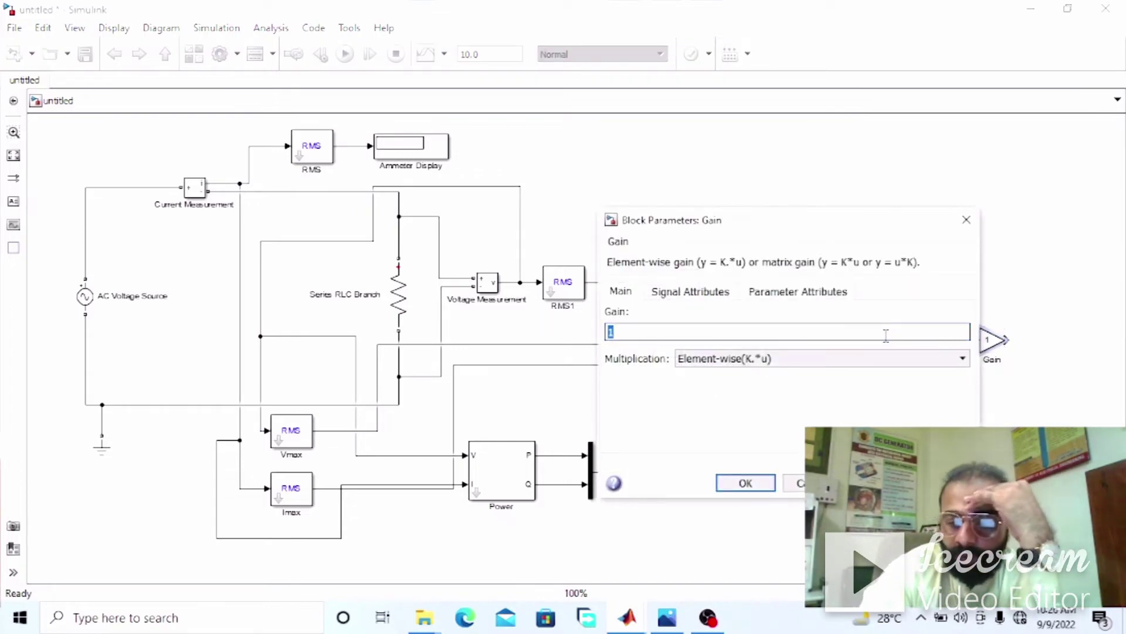
{"action": "type", "text": "180/pi"}
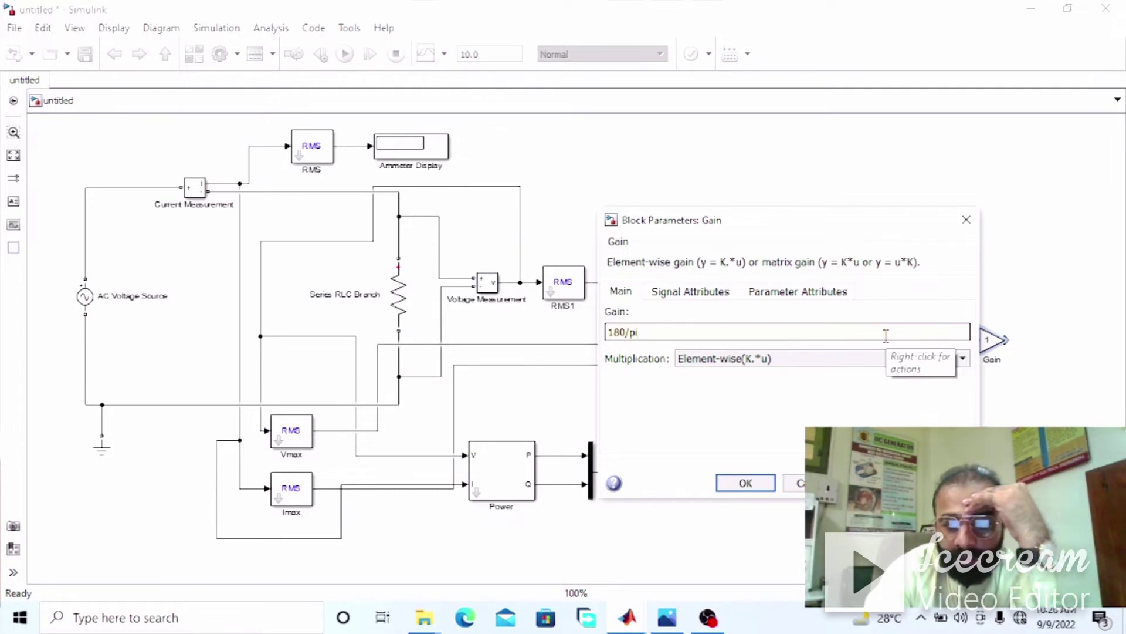
{"action": "key", "text": "Return"}
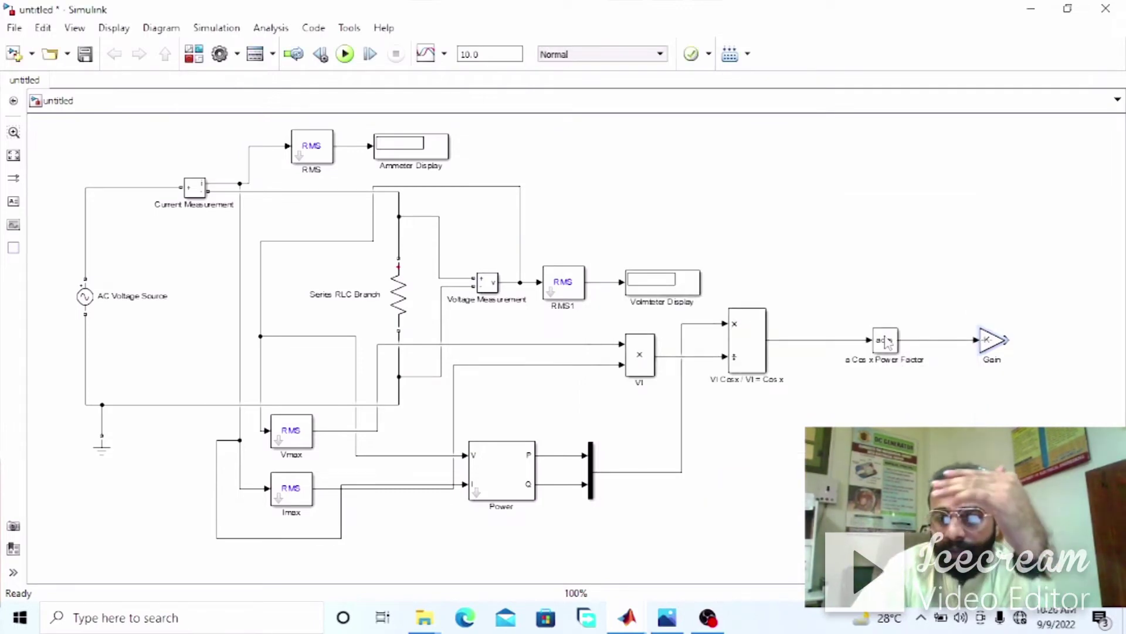
- Make two copies of the Ammeter Display and place them one below the other above the Gain block
{"action": "left_click", "coordinate": [1003, 347]}
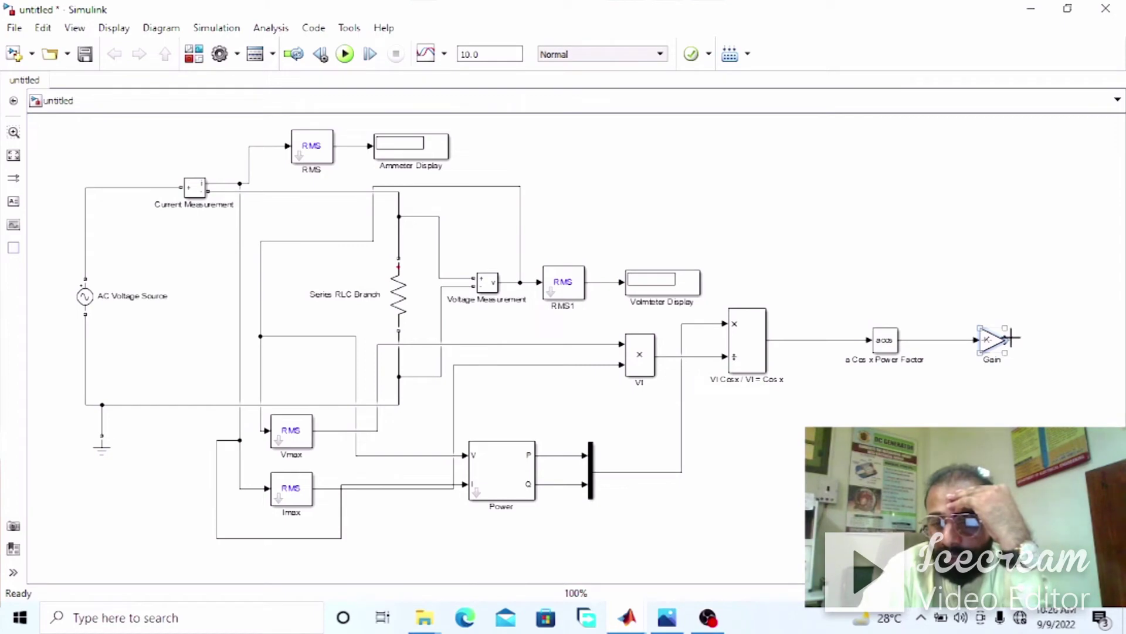
{"action": "left_click", "coordinate": [1019, 345]}
{"action": "left_click", "coordinate": [440, 151]}
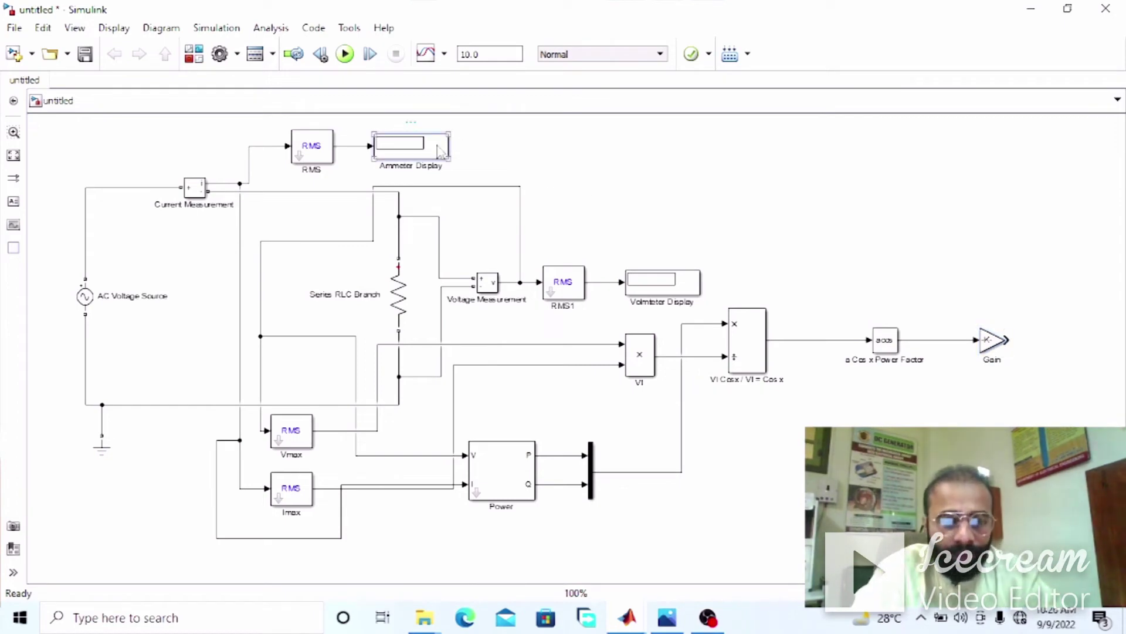
{"action": "left_click_drag", "start_coordinate": [440, 151], "coordinate": [1005, 234]}
{"action": "key", "text": "ctrl+v"}
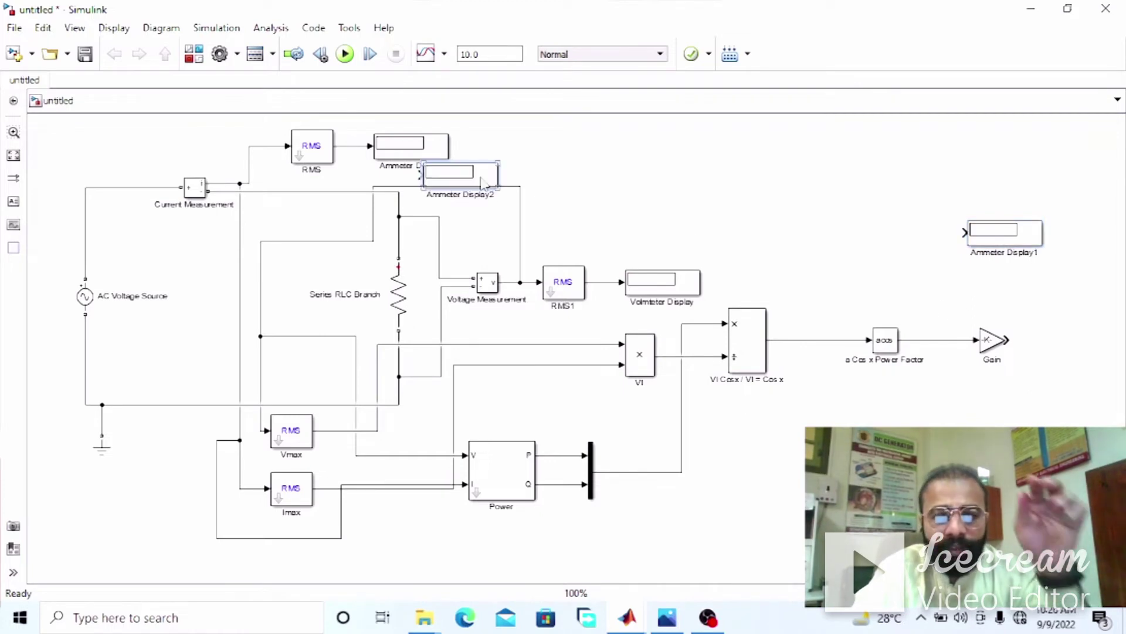
{"action": "left_click_drag", "start_coordinate": [485, 184], "coordinate": [1069, 295]}
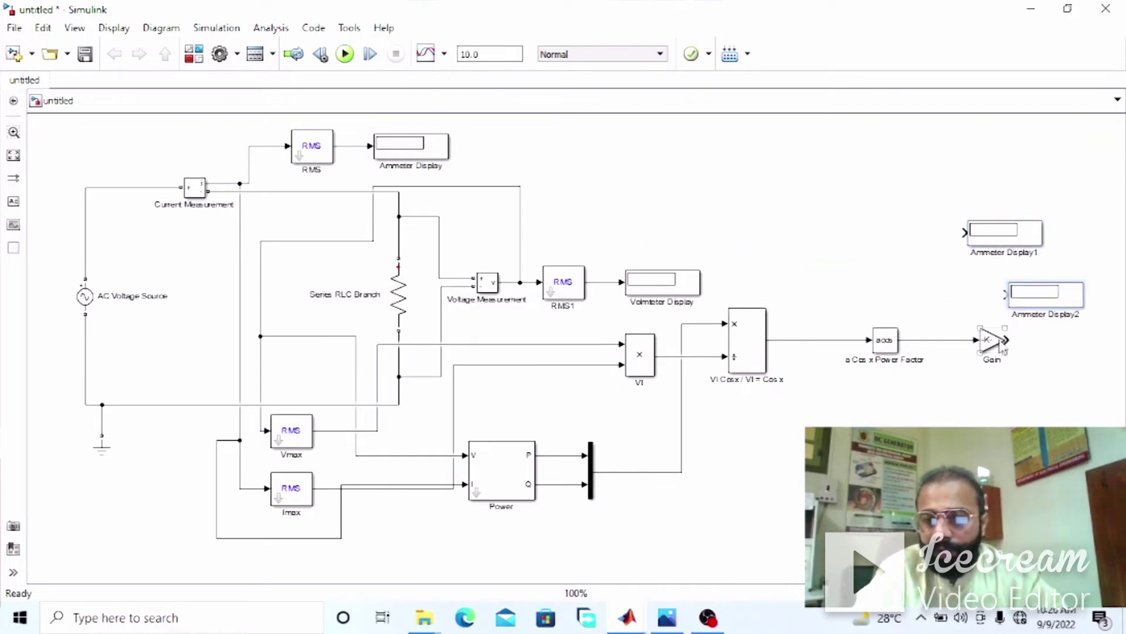
- Move the Gain block closer to the acos block and connect its output to the lower display copy
{"action": "left_click_drag", "start_coordinate": [998, 343], "coordinate": [952, 347]}
{"action": "left_click_drag", "start_coordinate": [1056, 293], "coordinate": [1059, 318]}
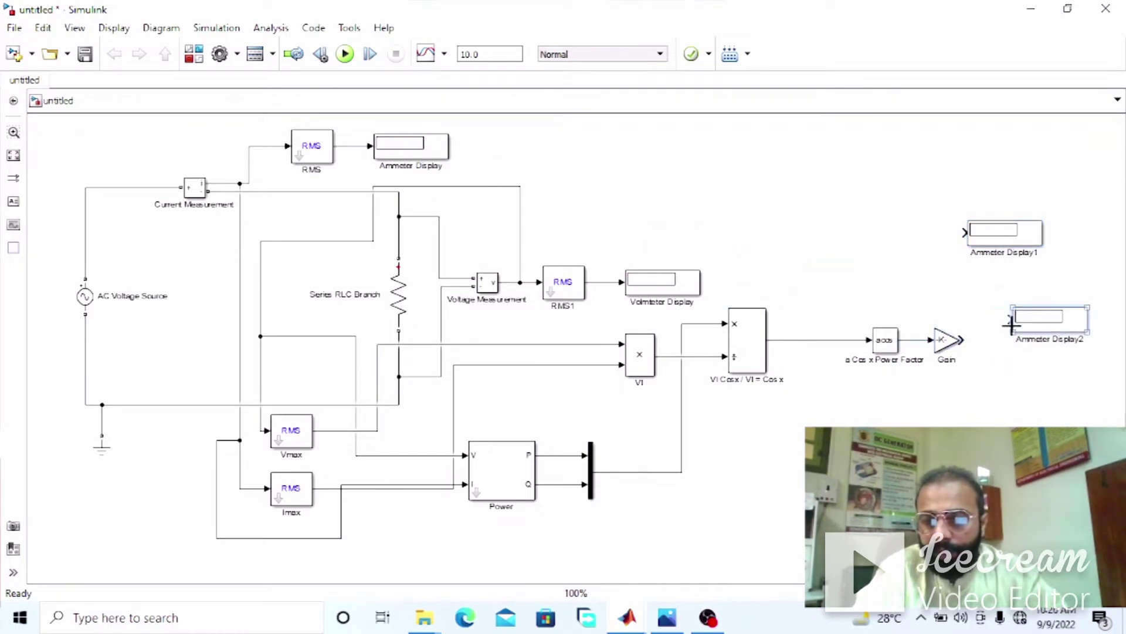
{"action": "left_click_drag", "start_coordinate": [991, 324], "coordinate": [963, 339]}
- Rename the display connected to the Gain block "Power Angle"
{"action": "left_click", "coordinate": [1048, 338]}
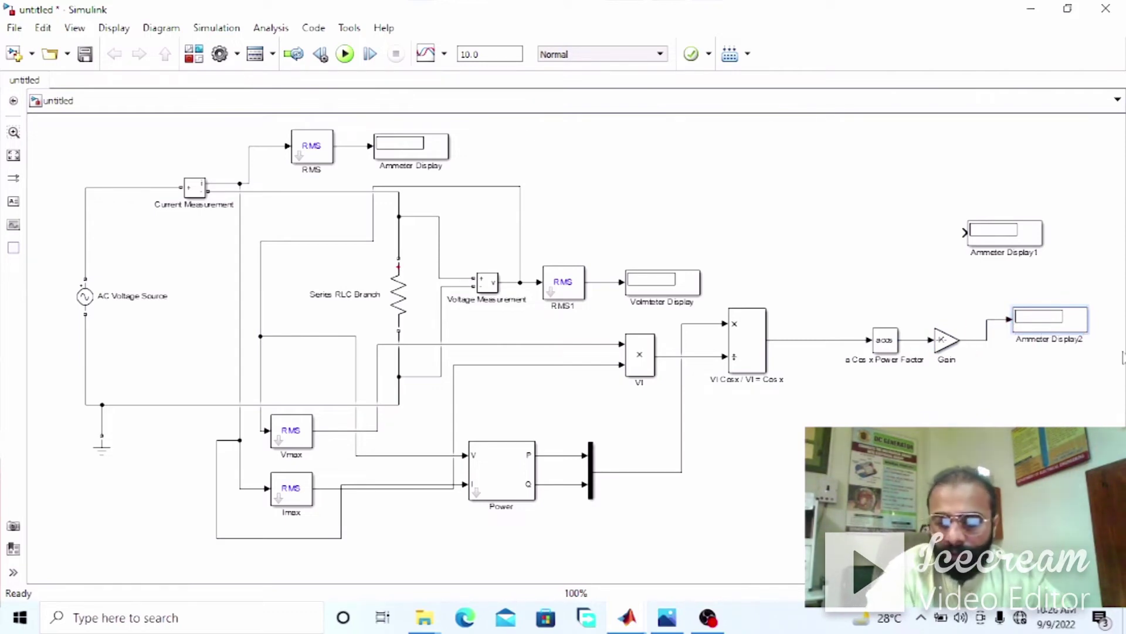
{"action": "key", "text": "BackSpace"}
{"action": "key", "text": "BackSpace"}
{"action": "key", "text": "BackSpace"}
{"action": "key", "text": "BackSpace"}
{"action": "key", "text": "BackSpace"}
{"action": "key", "text": "BackSpace"}
{"action": "key", "text": "BackSpace"}
{"action": "key", "text": "BackSpace"}
{"action": "key", "text": "BackSpace"}
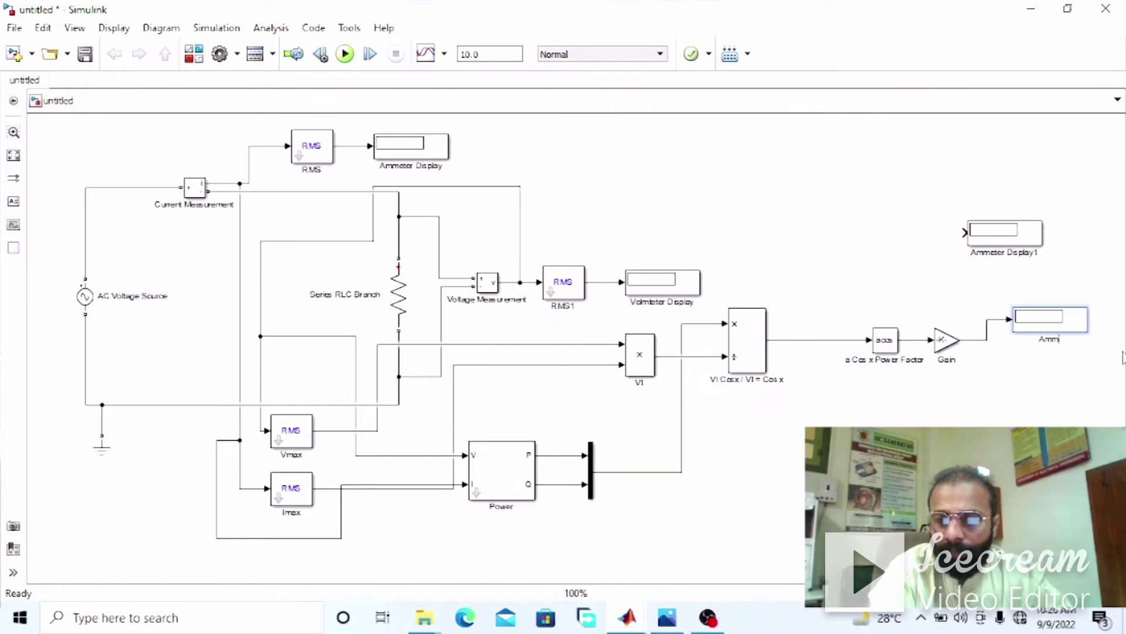
{"action": "type", "text": "Powe"}
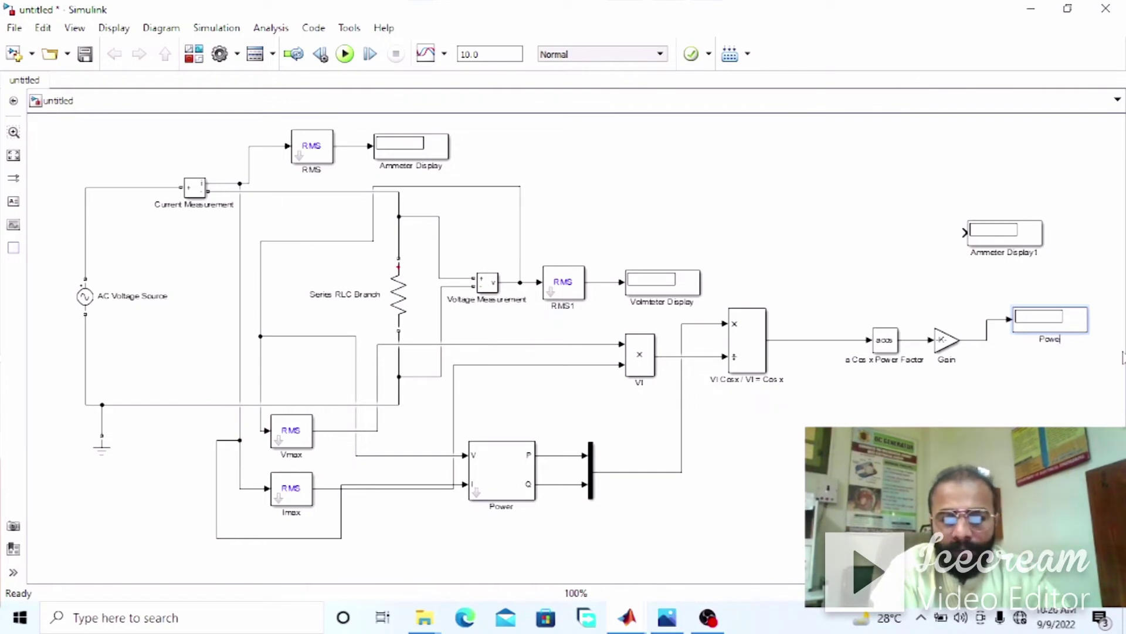
{"action": "type", "text": "r Angle"}
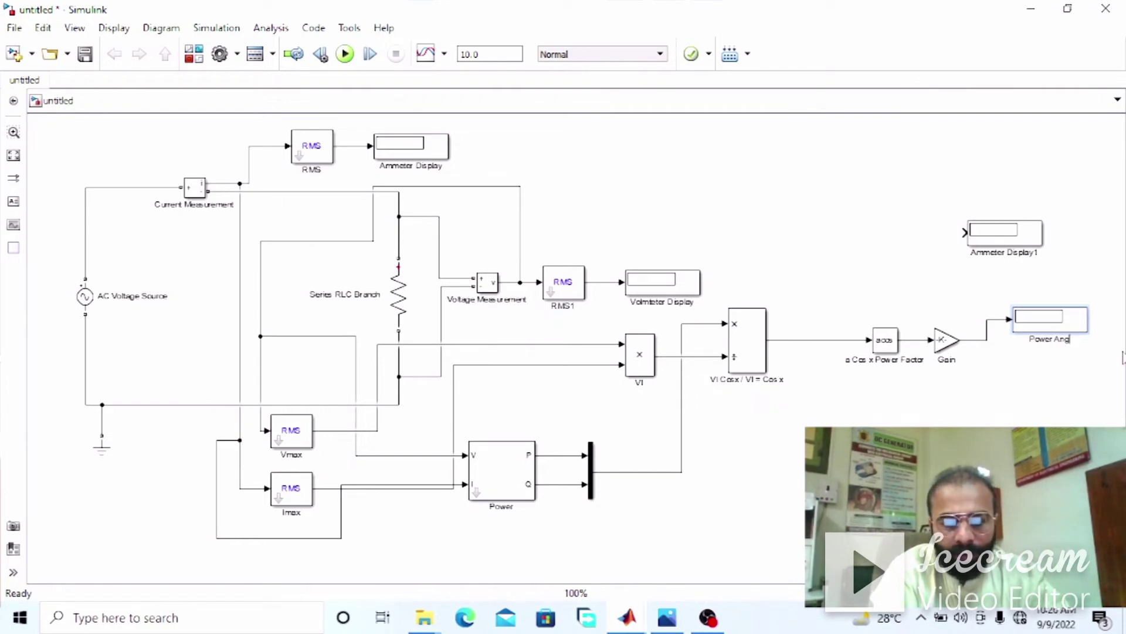
{"action": "left_click", "coordinate": [1080, 395]}
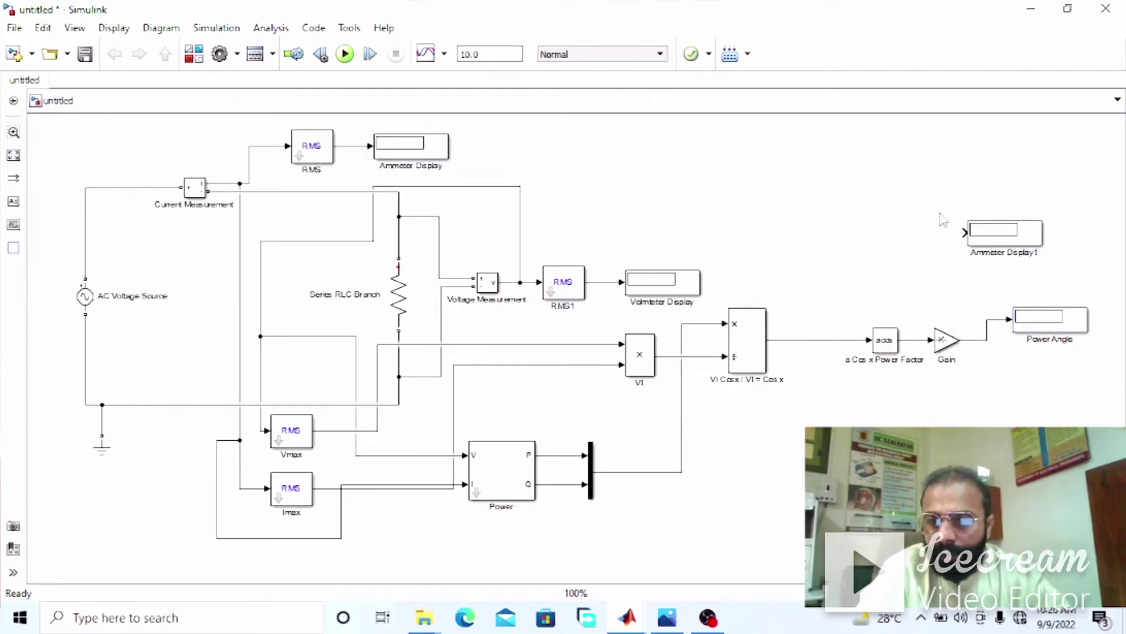
- Branch the Divide block's output line to the remaining display copy and rename that display "Power Factor"
{"action": "left_click_drag", "start_coordinate": [963, 232], "coordinate": [814, 340]}
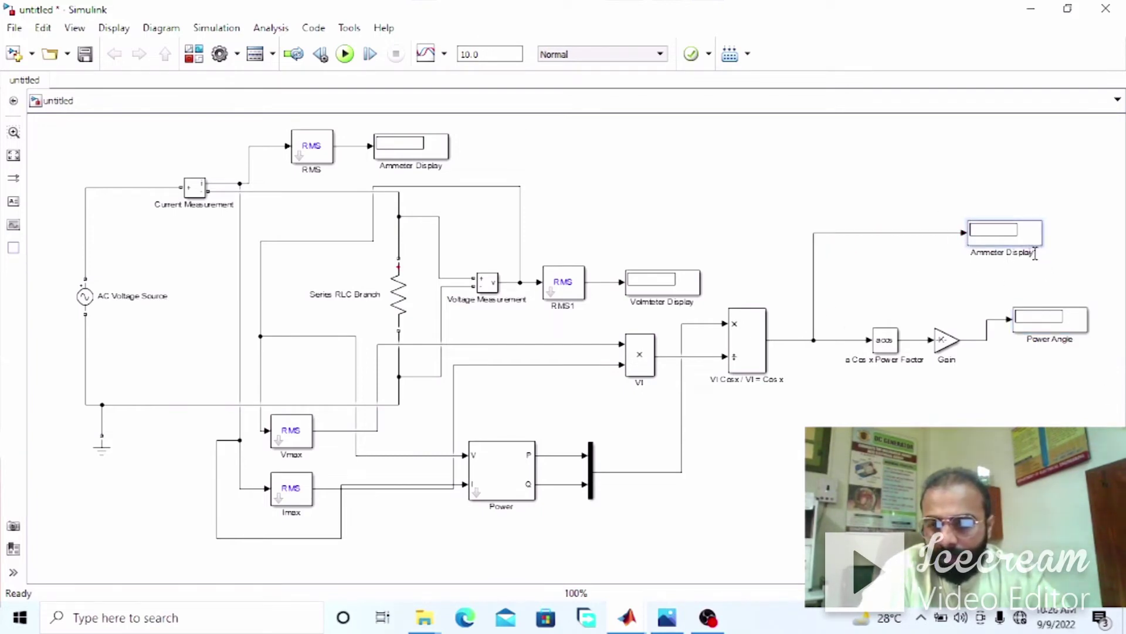
{"action": "key", "text": "BackSpace"}
{"action": "key", "text": "BackSpace"}
{"action": "key", "text": "BackSpace"}
{"action": "key", "text": "BackSpace"}
{"action": "key", "text": "BackSpace"}
{"action": "key", "text": "BackSpace"}
{"action": "key", "text": "BackSpace"}
{"action": "key", "text": "BackSpace"}
{"action": "key", "text": "BackSpace"}
{"action": "key", "text": "BackSpace"}
{"action": "key", "text": "BackSpace"}
{"action": "key", "text": "BackSpace"}
{"action": "key", "text": "BackSpace"}
{"action": "key", "text": "BackSpace"}
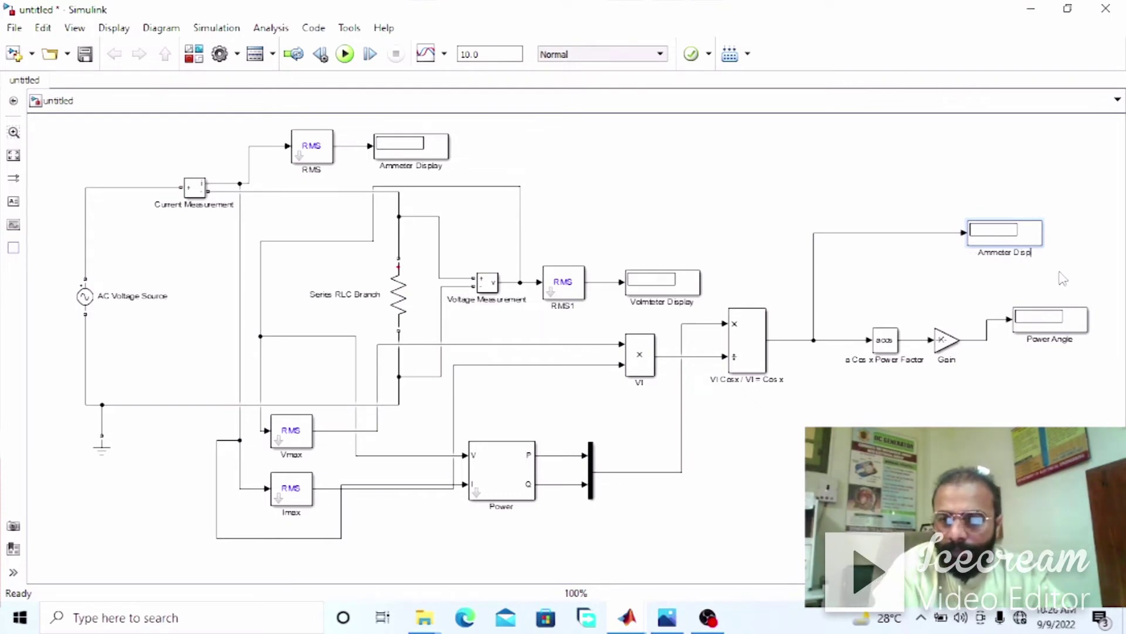
{"action": "key", "text": "BackSpace"}
{"action": "key", "text": "BackSpace"}
{"action": "type", "text": "P"}
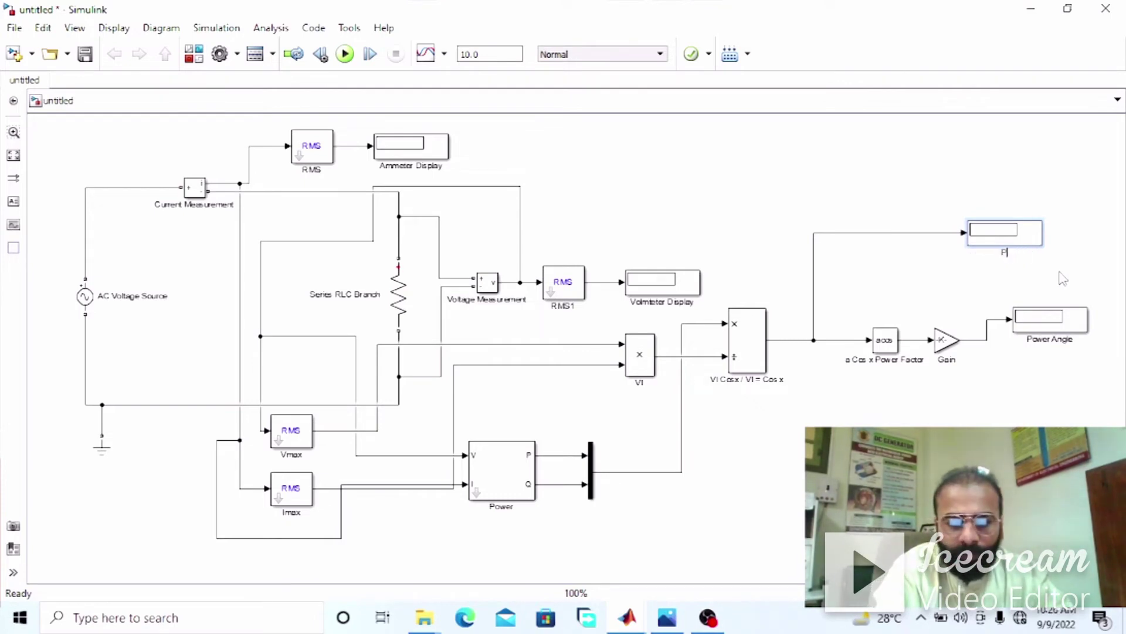
{"action": "type", "text": "ower Factor"}
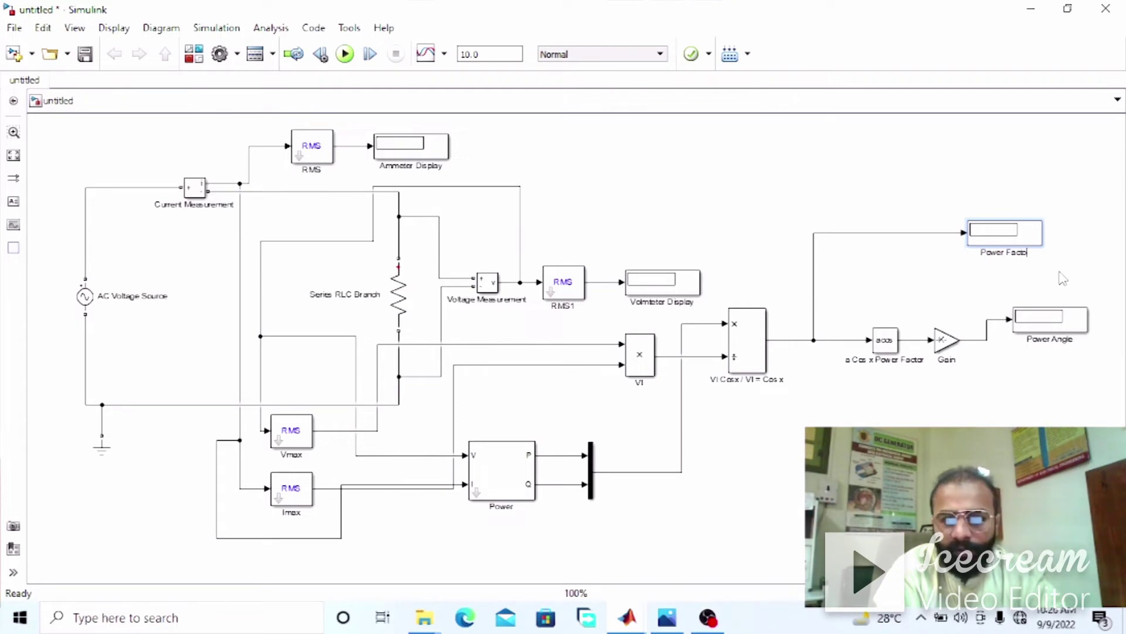
- Rename the Series RLC Branch block "R Load"
{"action": "left_click", "coordinate": [844, 423]}
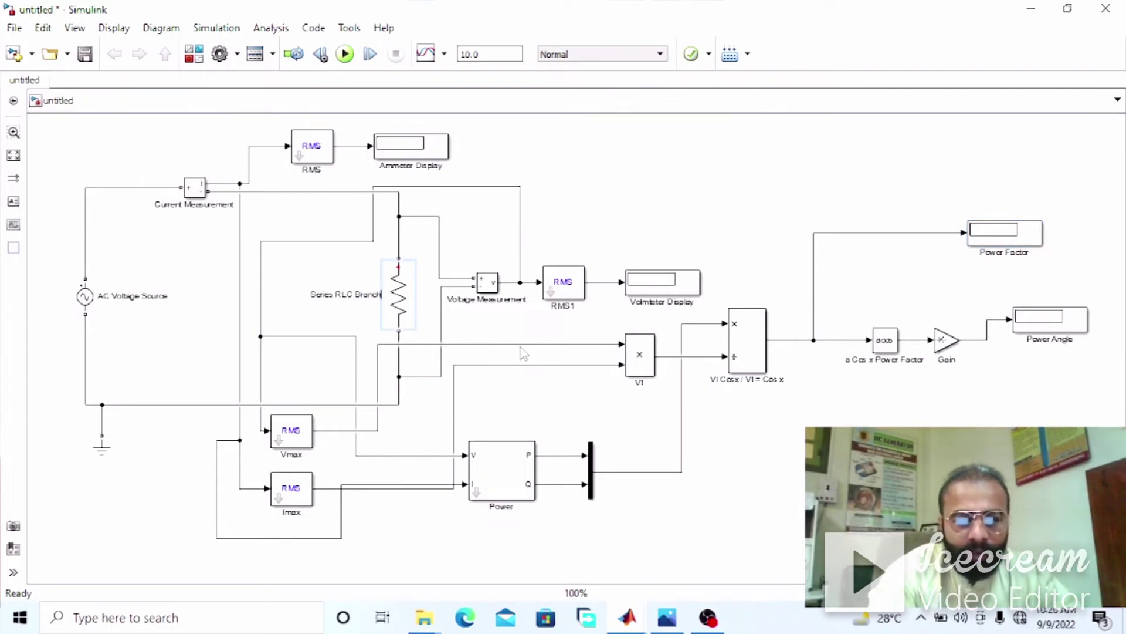
{"action": "key", "text": "BackSpace"}
{"action": "key", "text": "BackSpace"}
{"action": "key", "text": "BackSpace"}
{"action": "key", "text": "BackSpace"}
{"action": "key", "text": "BackSpace"}
{"action": "key", "text": "BackSpace"}
{"action": "key", "text": "BackSpace"}
{"action": "key", "text": "BackSpace"}
{"action": "key", "text": "BackSpace"}
{"action": "key", "text": "BackSpace"}
{"action": "key", "text": "BackSpace"}
{"action": "key", "text": "BackSpace"}
{"action": "key", "text": "BackSpace"}
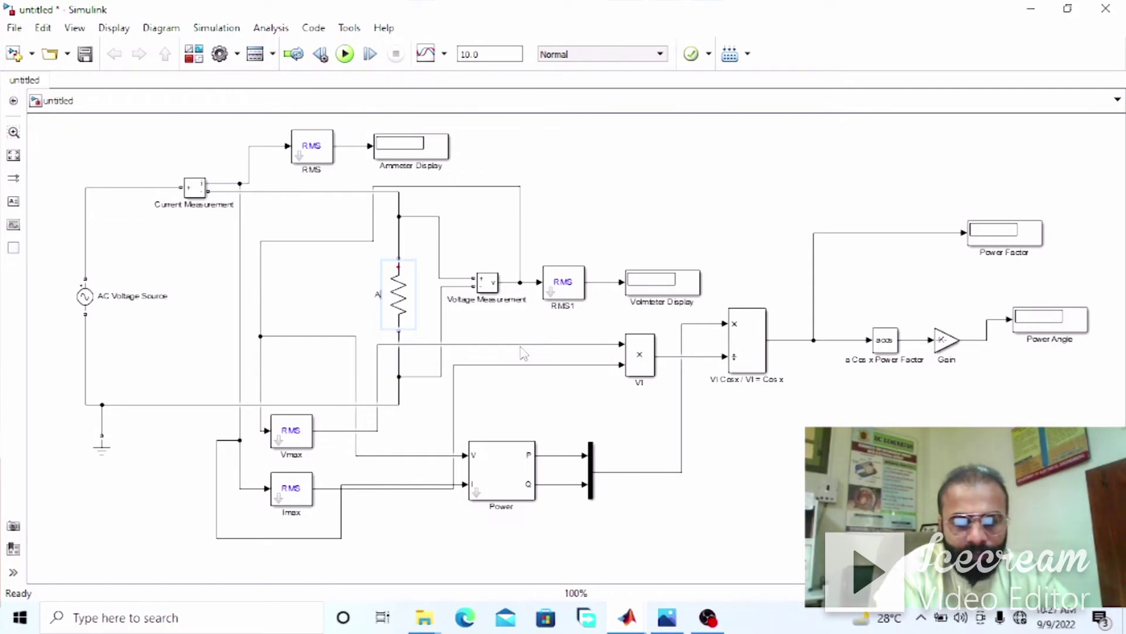
{"action": "type", "text": "R Loa"}
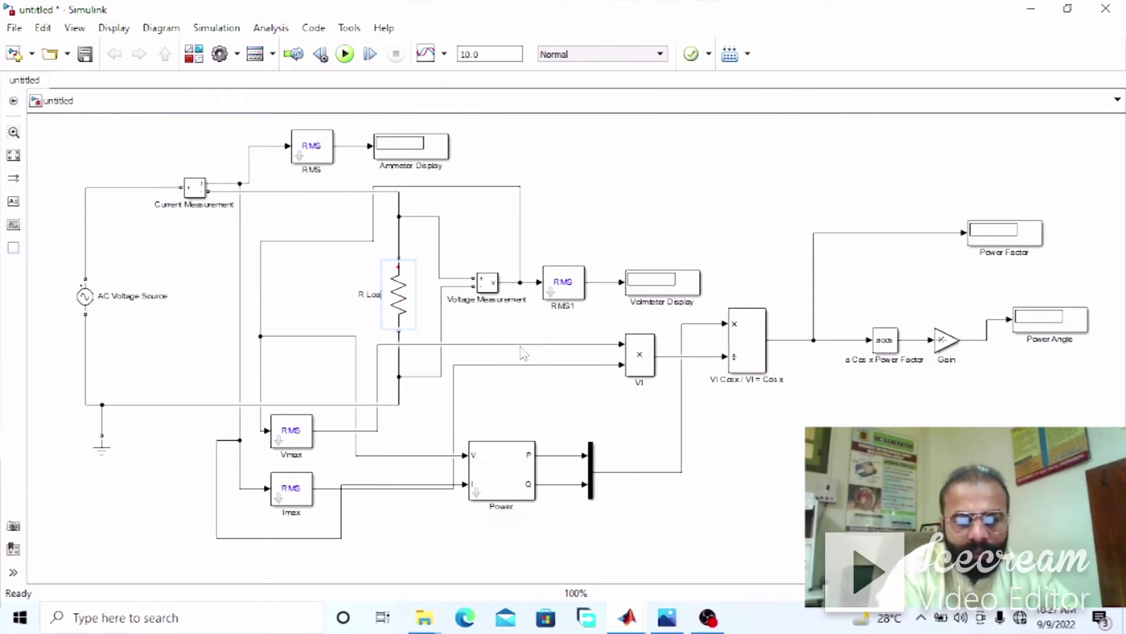
{"action": "type", "text": "d"}
{"action": "left_click", "coordinate": [486, 316]}
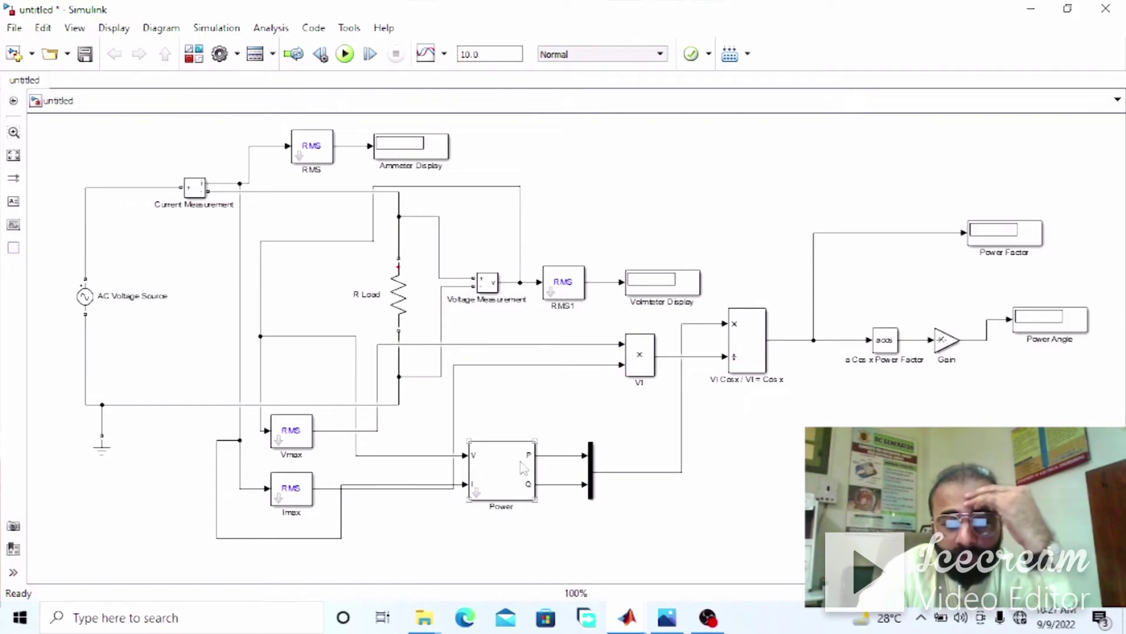
{"action": "left_click", "coordinate": [247, 402]}
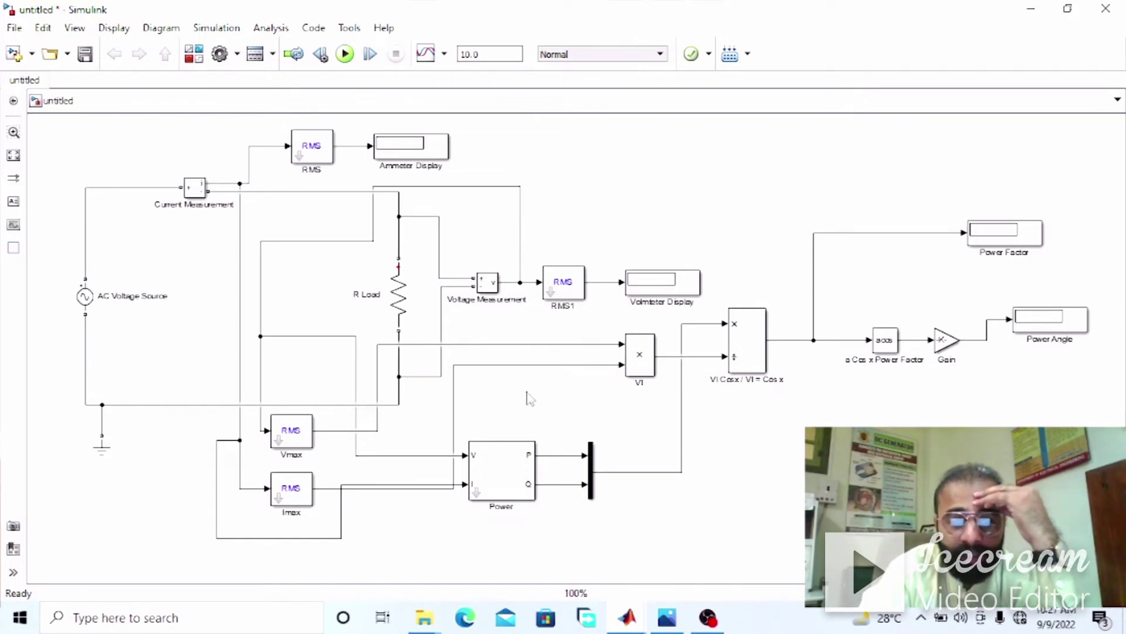
- Copy the Power Factor display to the area just above the mux and feed it from a branch of the Power block's P output
{"action": "left_click", "coordinate": [1035, 237]}
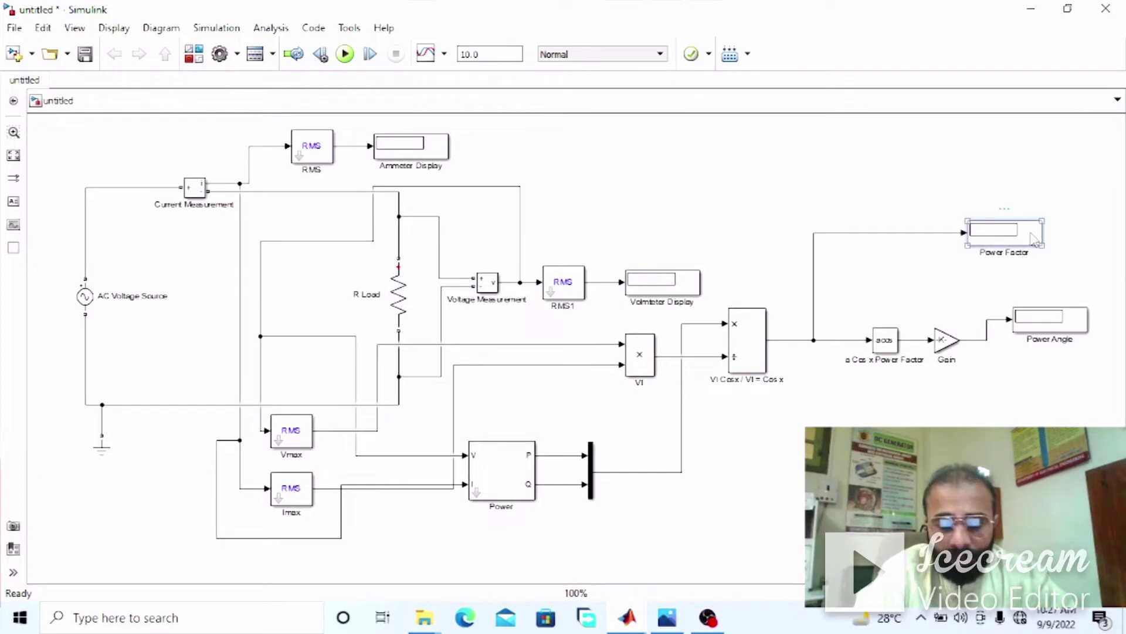
{"action": "left_click_drag", "start_coordinate": [1035, 238], "coordinate": [551, 455]}
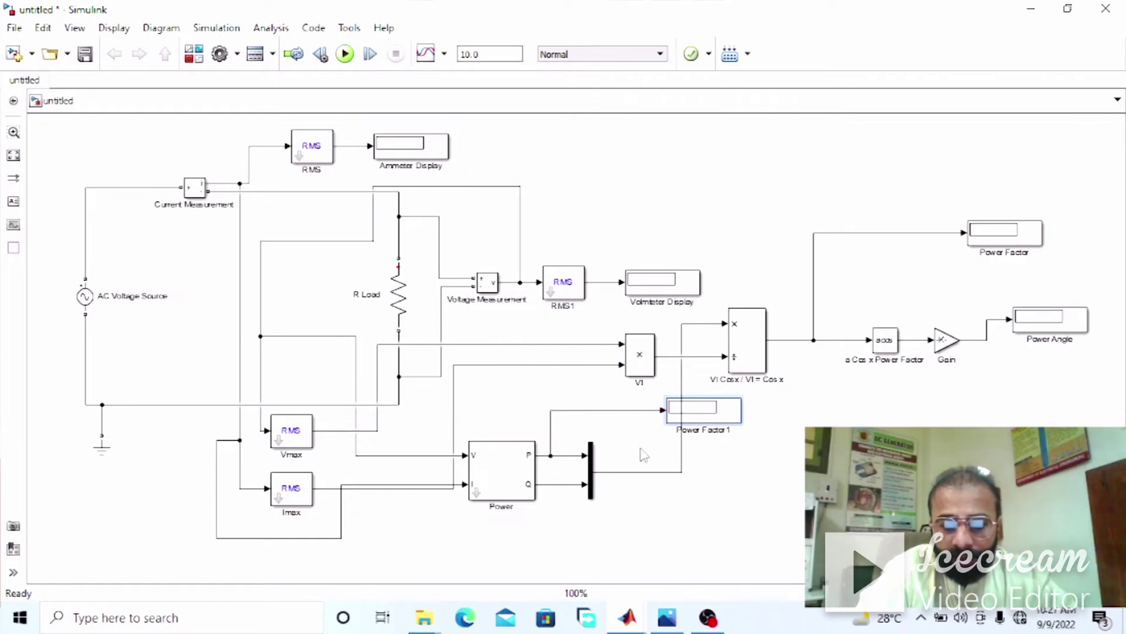
{"action": "left_click_drag", "start_coordinate": [707, 412], "coordinate": [646, 413]}
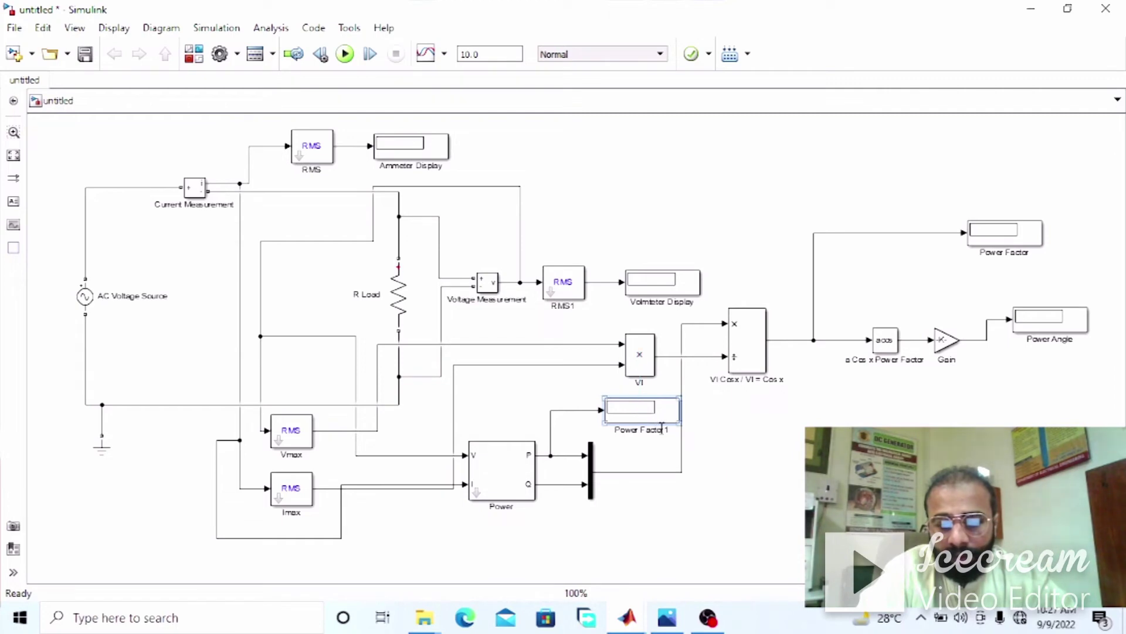
- Rename the display connected to the Power block's P output "Active Power (Watts)"
{"action": "key", "text": "ctrl+a"}
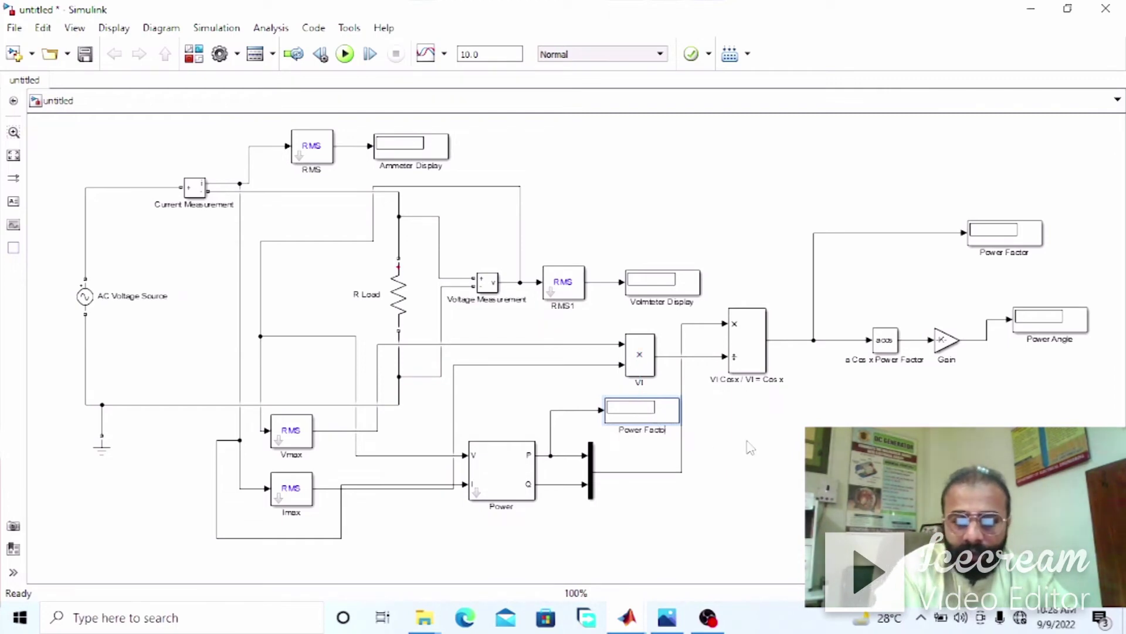
{"action": "type", "text": "P"}
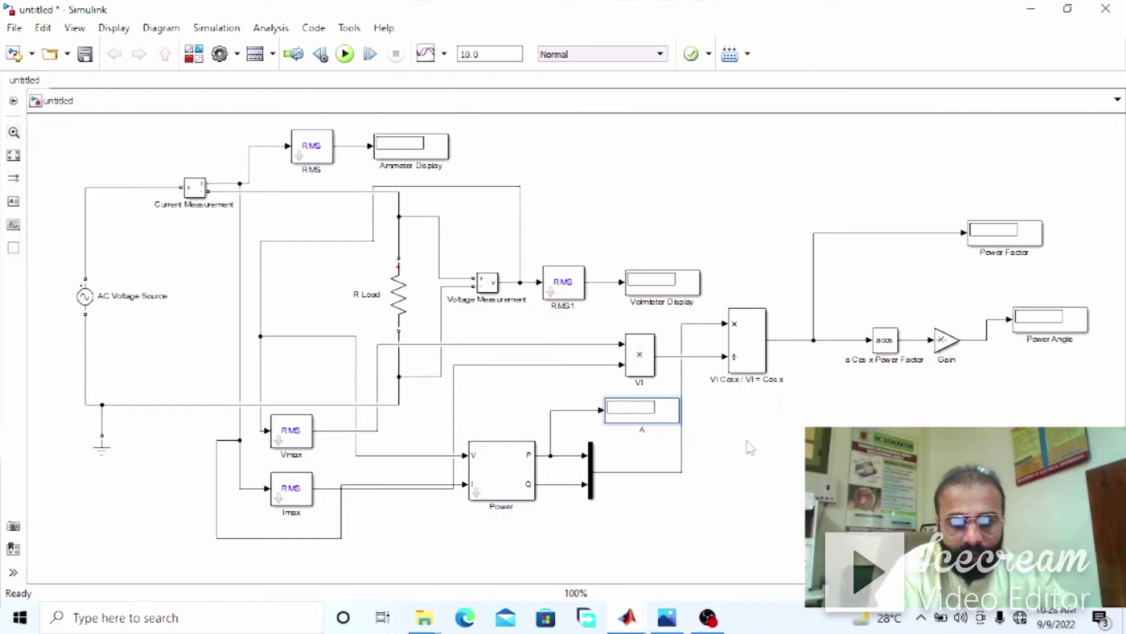
{"action": "type", "text": "Active"}
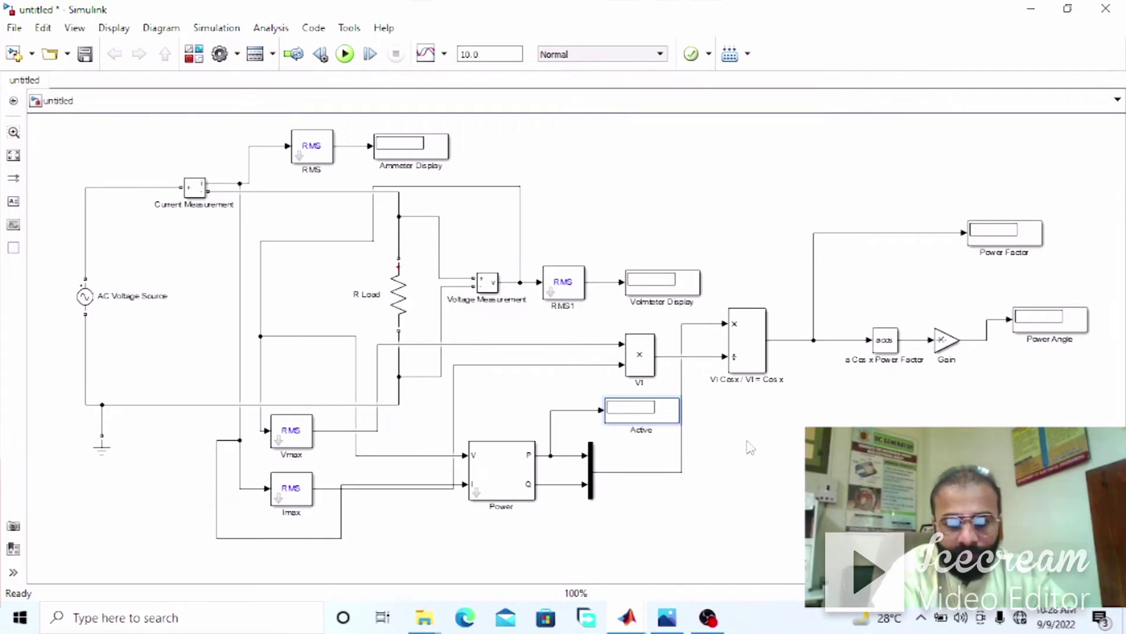
{"action": "type", "text": " Power ("}
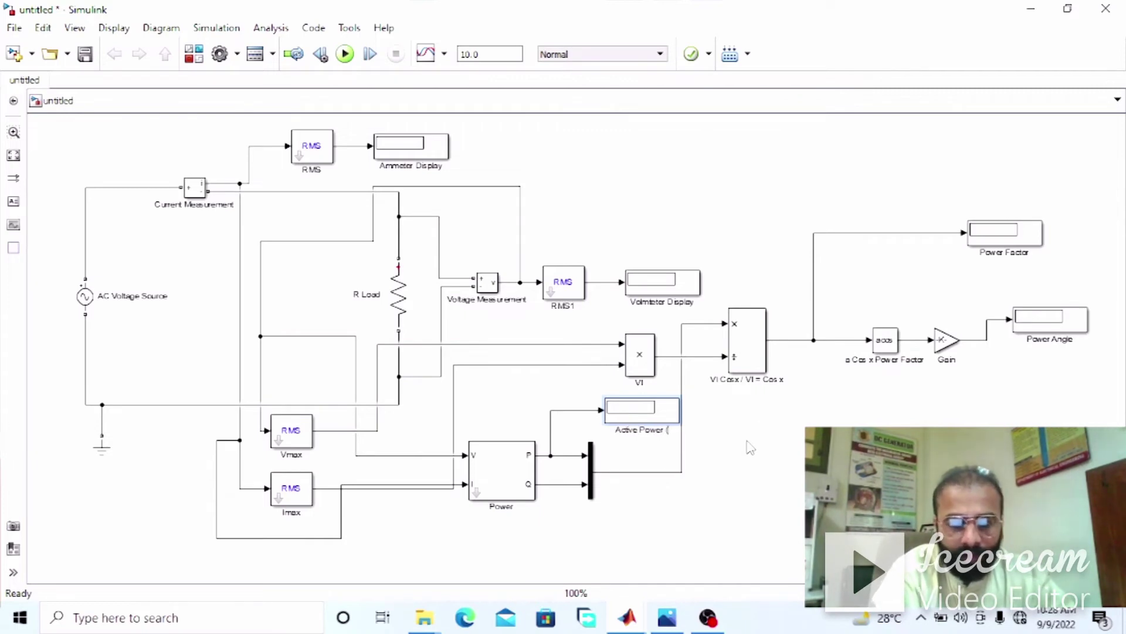
{"action": "type", "text": "Watt"}
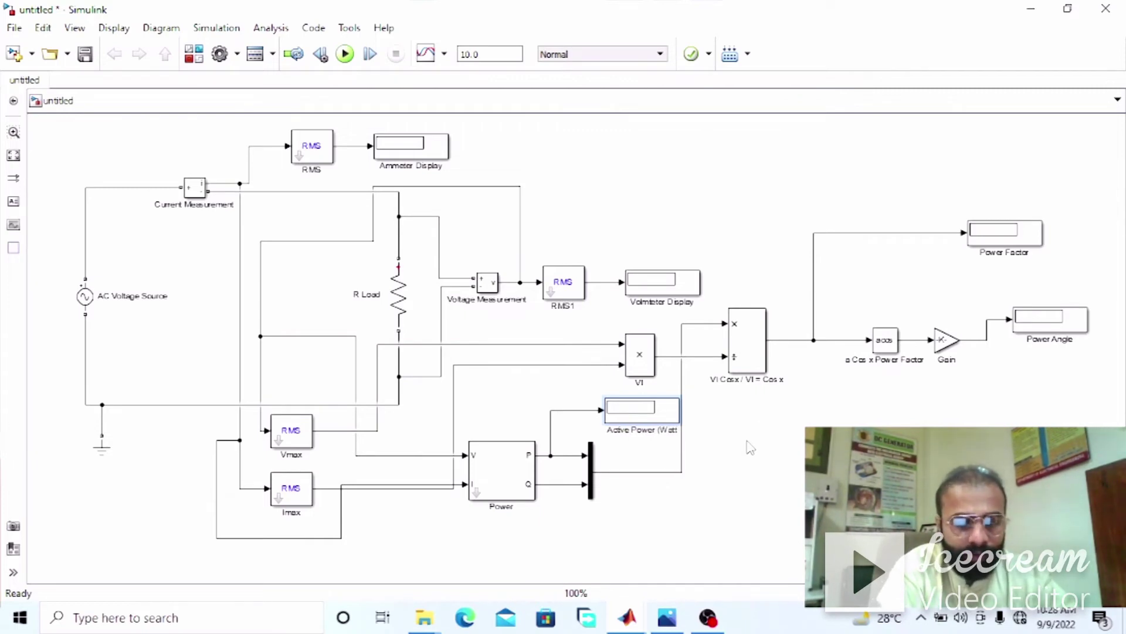
{"action": "type", "text": "s)"}
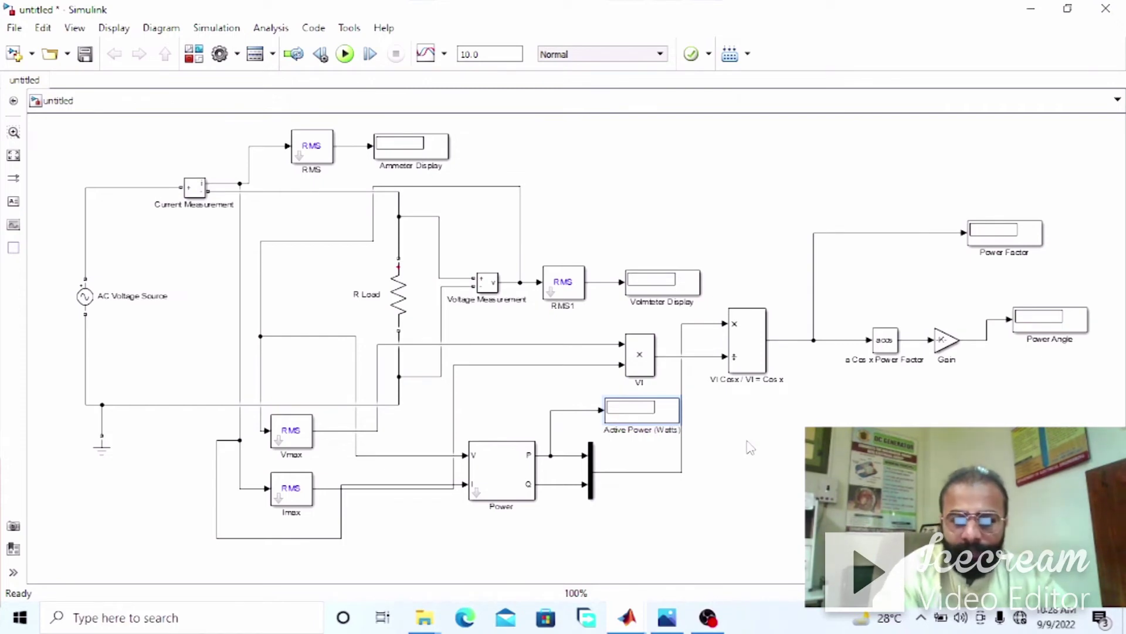
{"action": "left_click", "coordinate": [641, 410]}
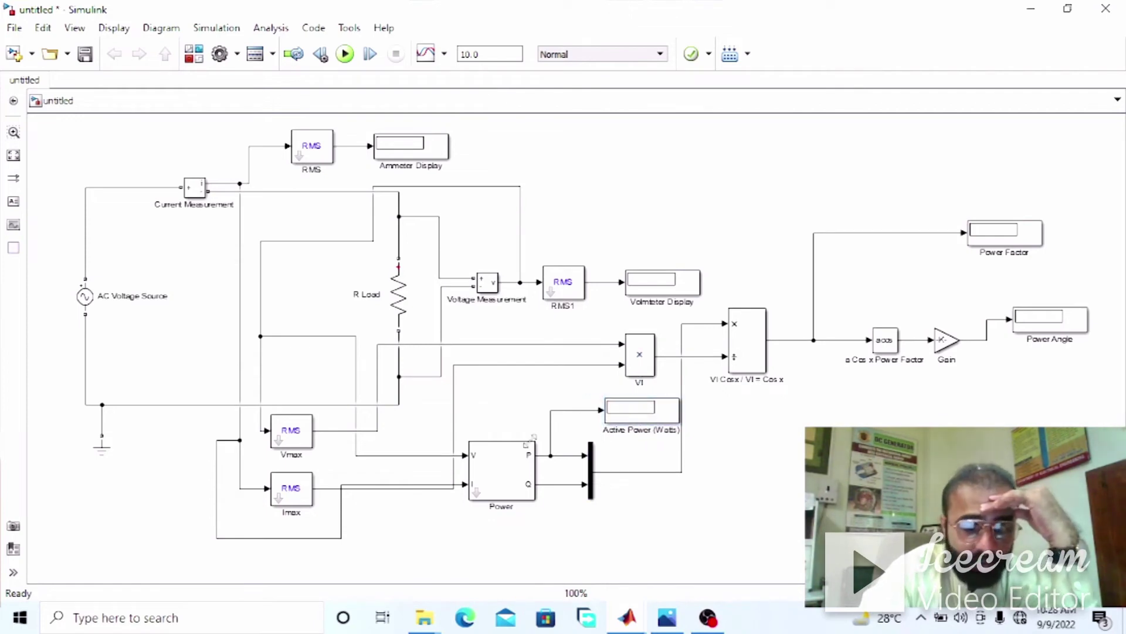
- Set the AC Voltage Source to a peak amplitude of 220 V and a frequency of 50 Hz
{"action": "left_click", "coordinate": [519, 466]}
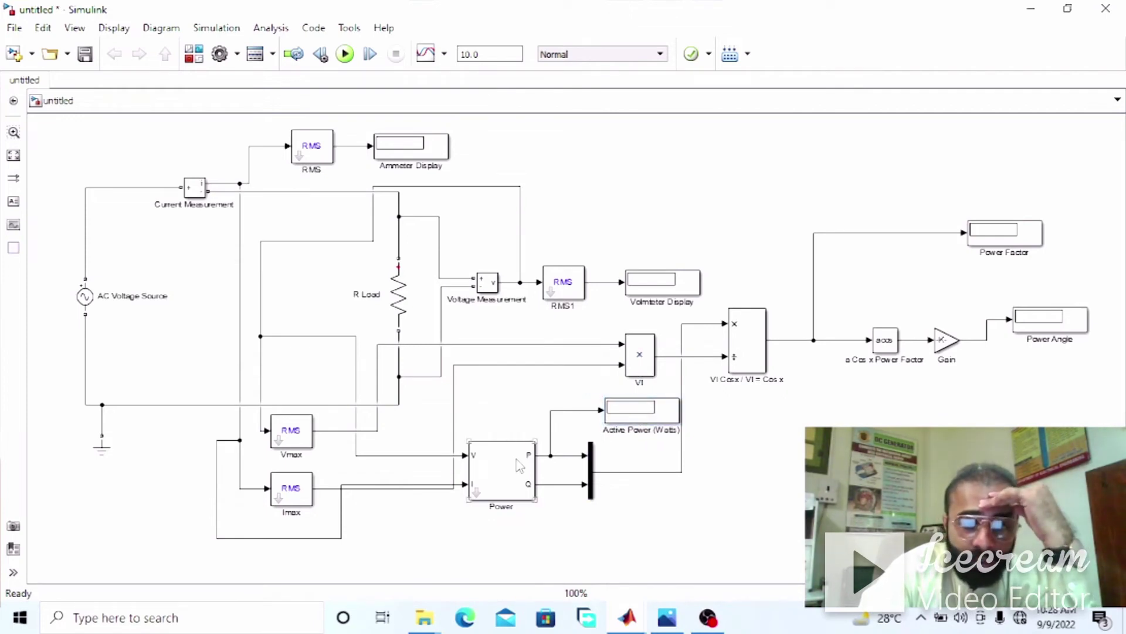
{"action": "left_click", "coordinate": [364, 374]}
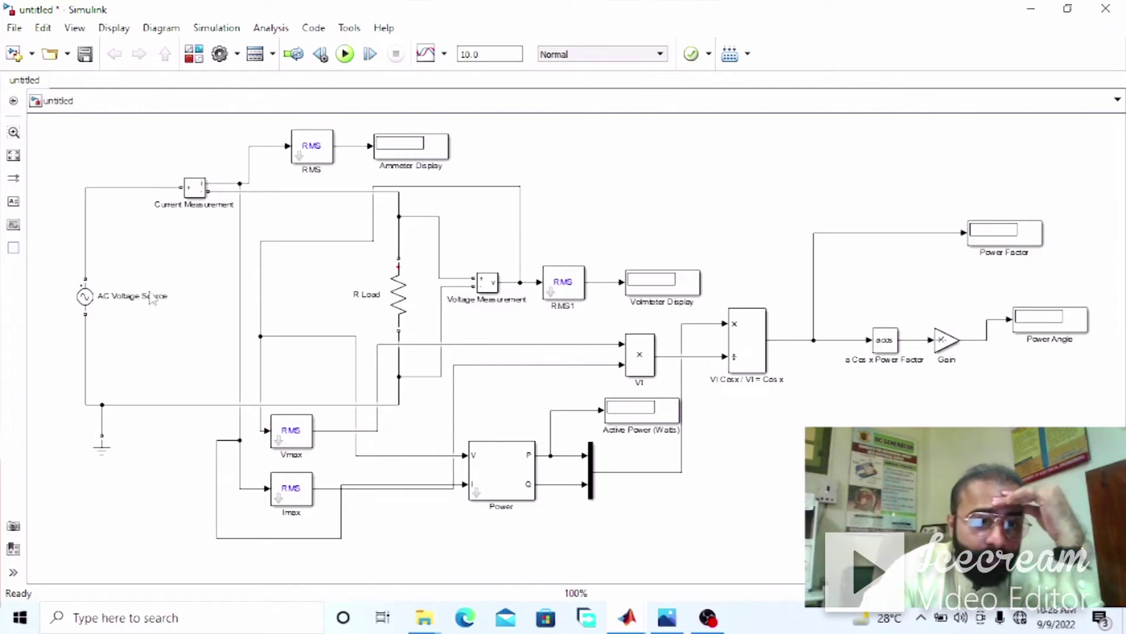
{"action": "left_click", "coordinate": [85, 301]}
{"action": "double_click", "coordinate": [85, 296]}
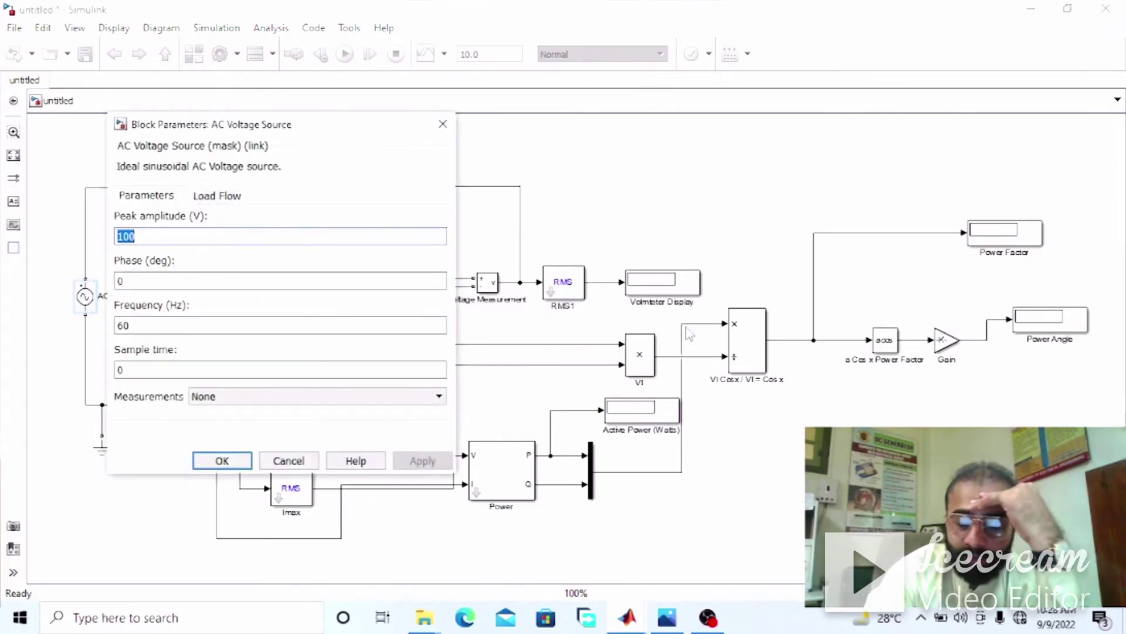
{"action": "type", "text": "220"}
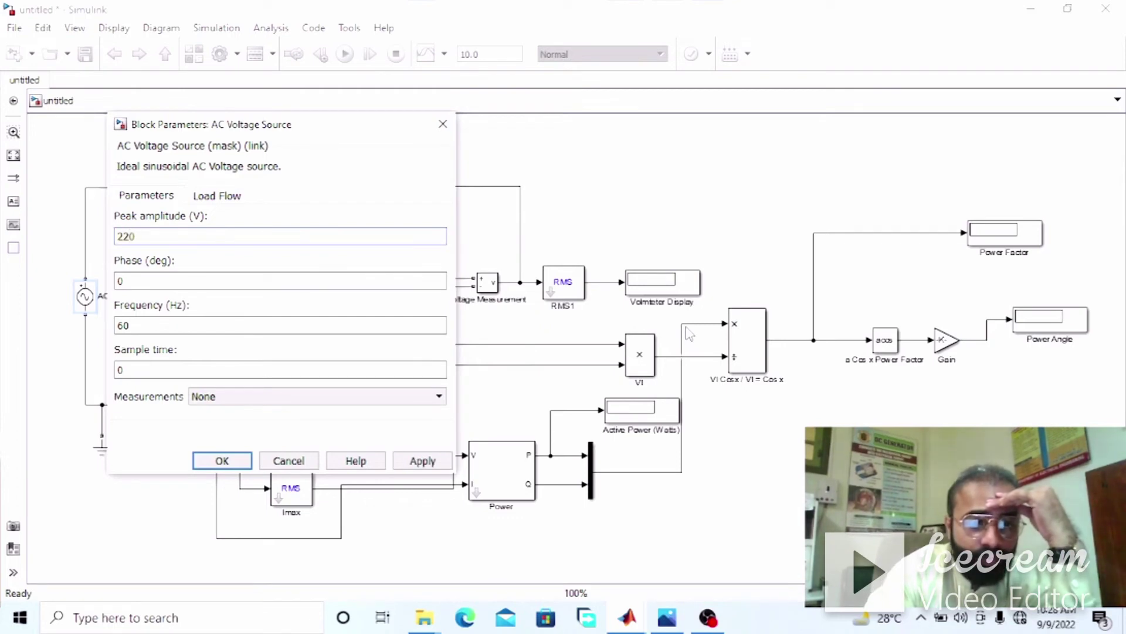
{"action": "double_click", "coordinate": [420, 327]}
{"action": "type", "text": "50"}
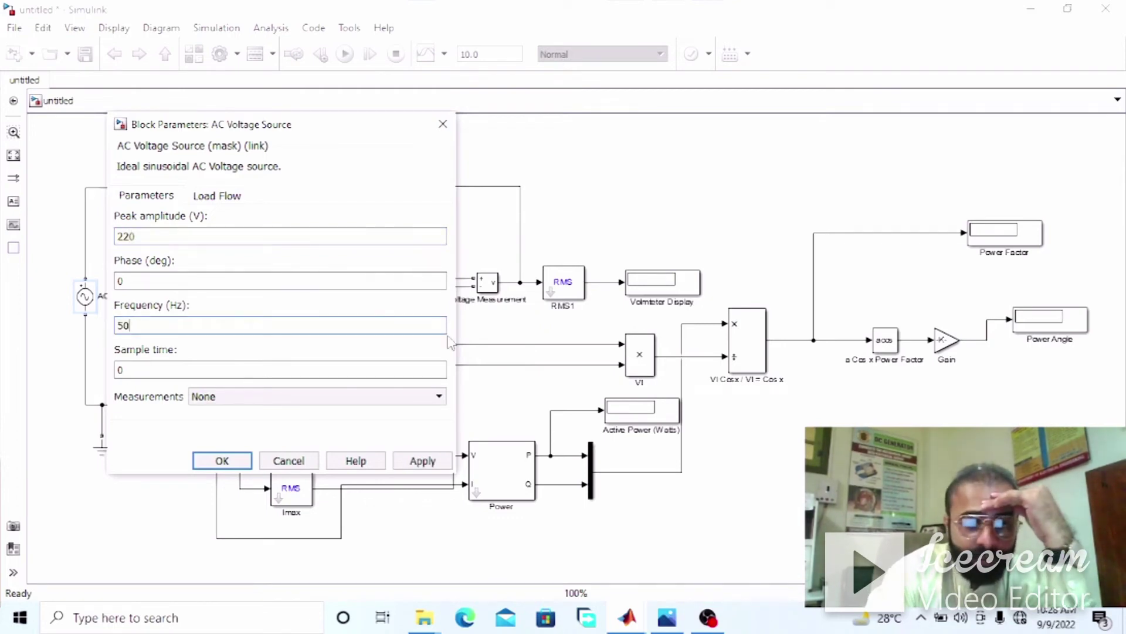
{"action": "key", "text": "Return"}
- Check the reference circuit picture and set the R Load resistance to 500 ohms
{"action": "left_click", "coordinate": [398, 308]}
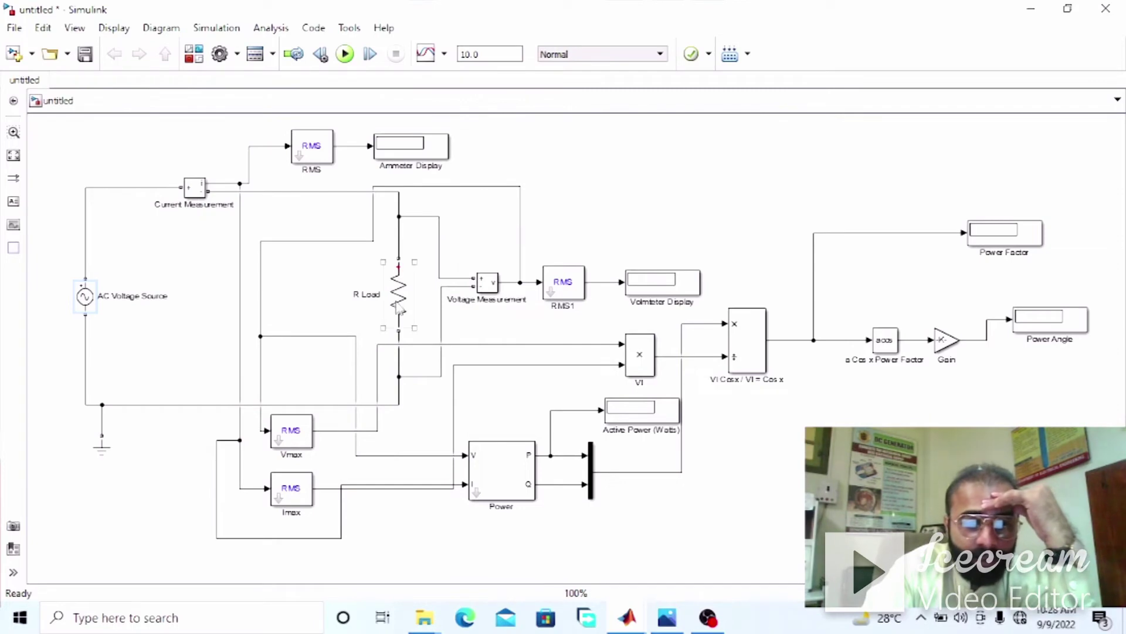
{"action": "double_click", "coordinate": [397, 308]}
{"action": "left_click", "coordinate": [670, 621]}
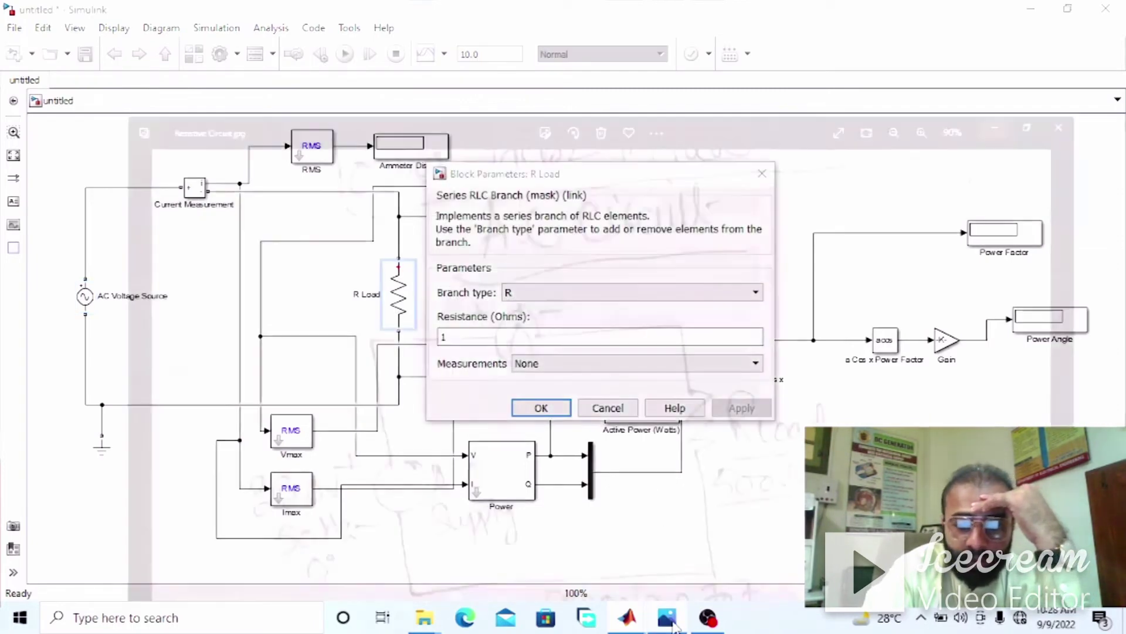
{"action": "left_click", "coordinate": [670, 620]}
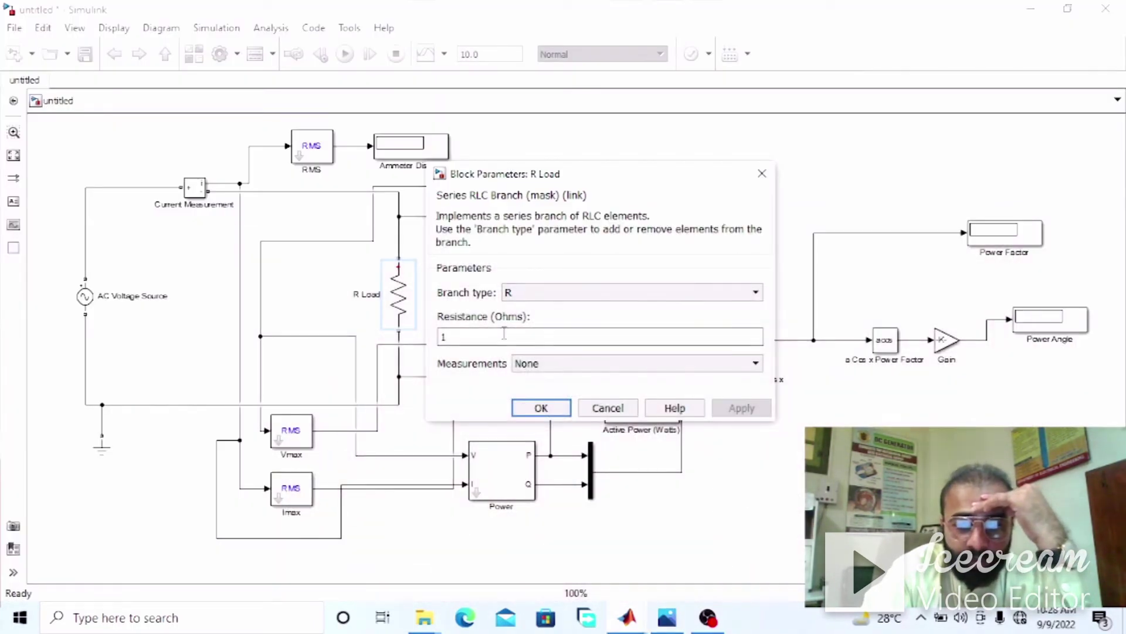
{"action": "double_click", "coordinate": [504, 335]}
{"action": "type", "text": "500"}
{"action": "key", "text": "Return"}
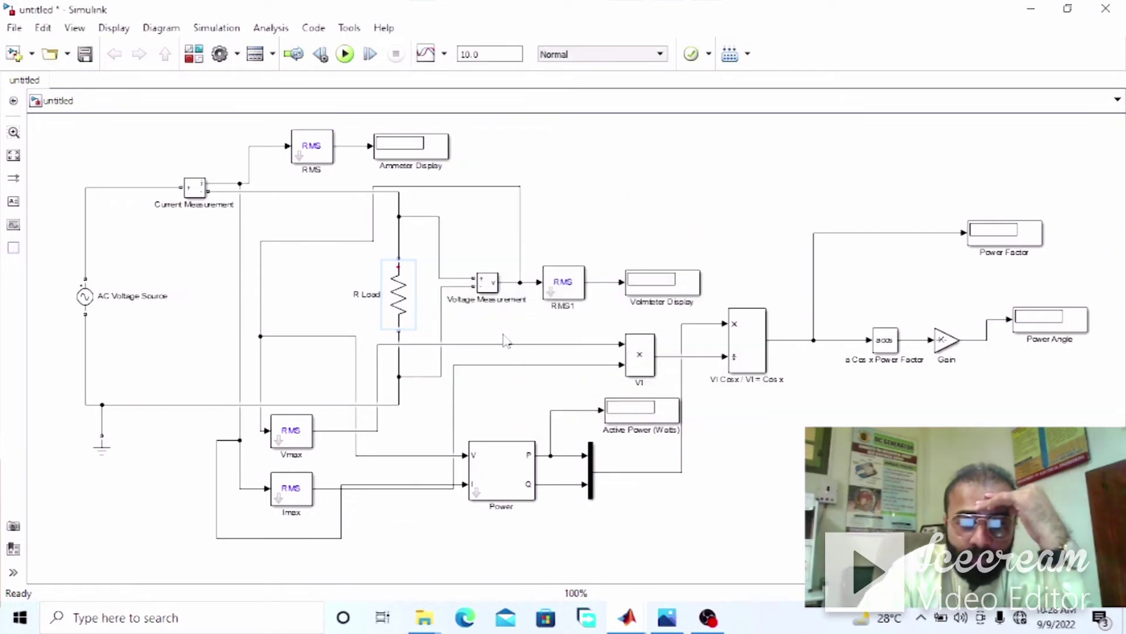
- Set the fundamental frequency of the RMS block feeding the Ammeter Display to 50 Hz
{"action": "double_click", "coordinate": [321, 160]}
{"action": "double_click", "coordinate": [420, 196]}
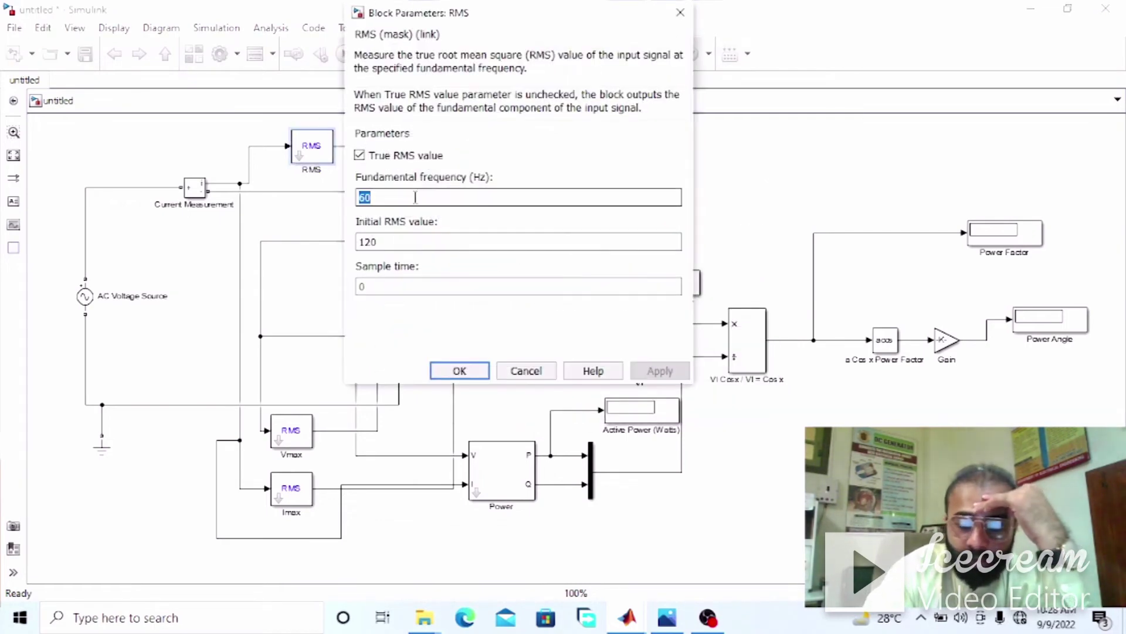
{"action": "type", "text": "5"}
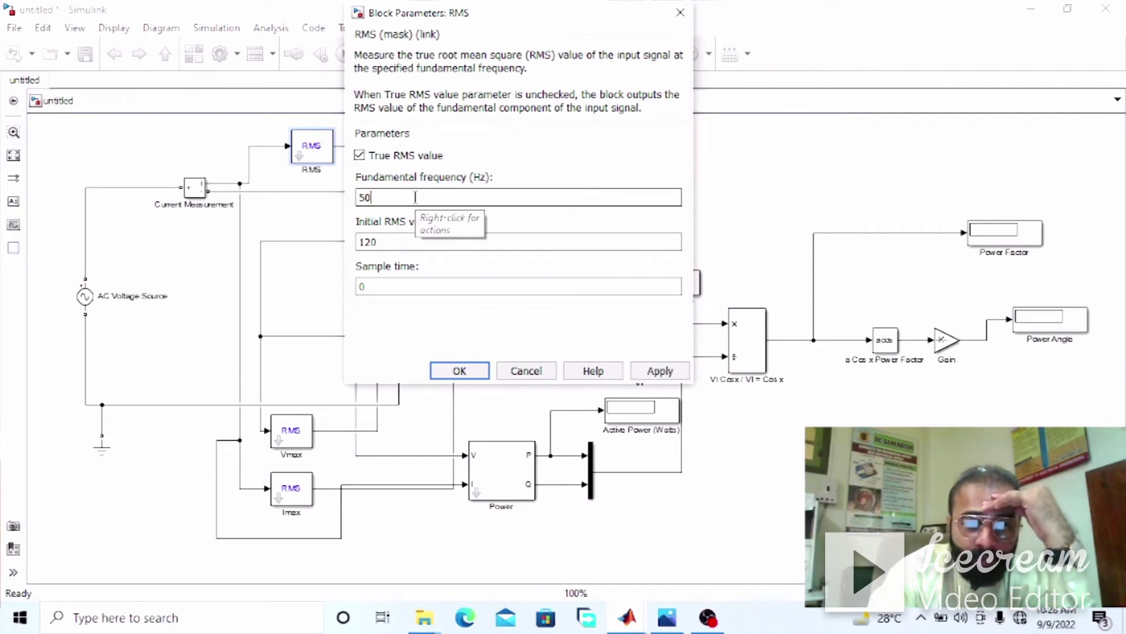
{"action": "type", "text": "0"}
{"action": "key", "text": "Return"}
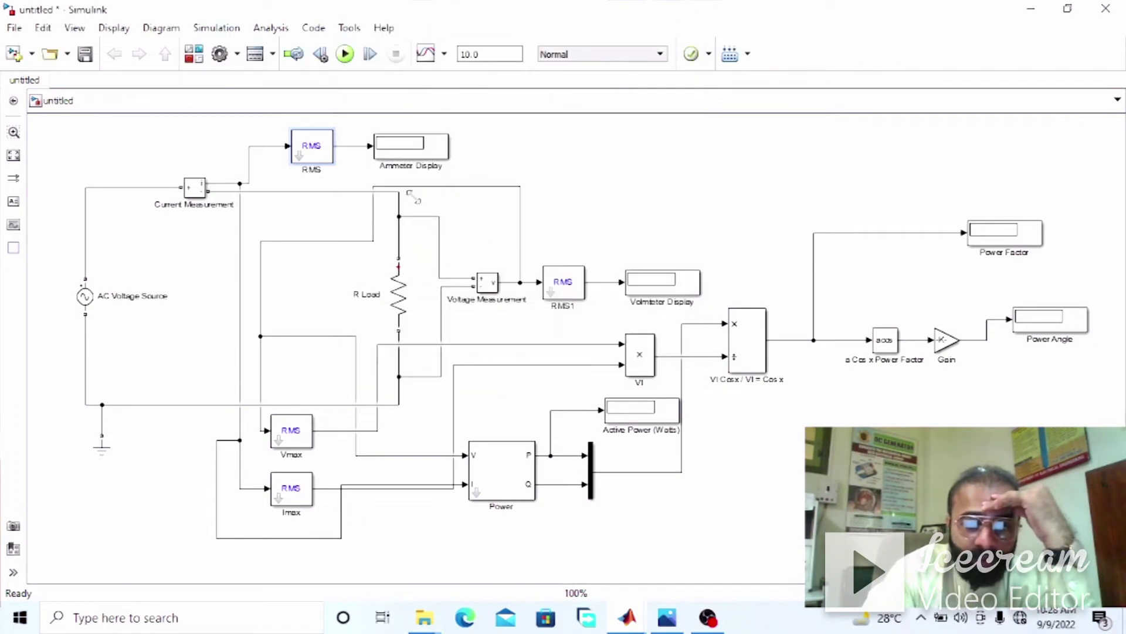
- Set the fundamental frequency of both the Vmax and Imax RMS blocks to 50 Hz
{"action": "double_click", "coordinate": [305, 434]}
{"action": "double_click", "coordinate": [407, 405]}
{"action": "type", "text": "50"}
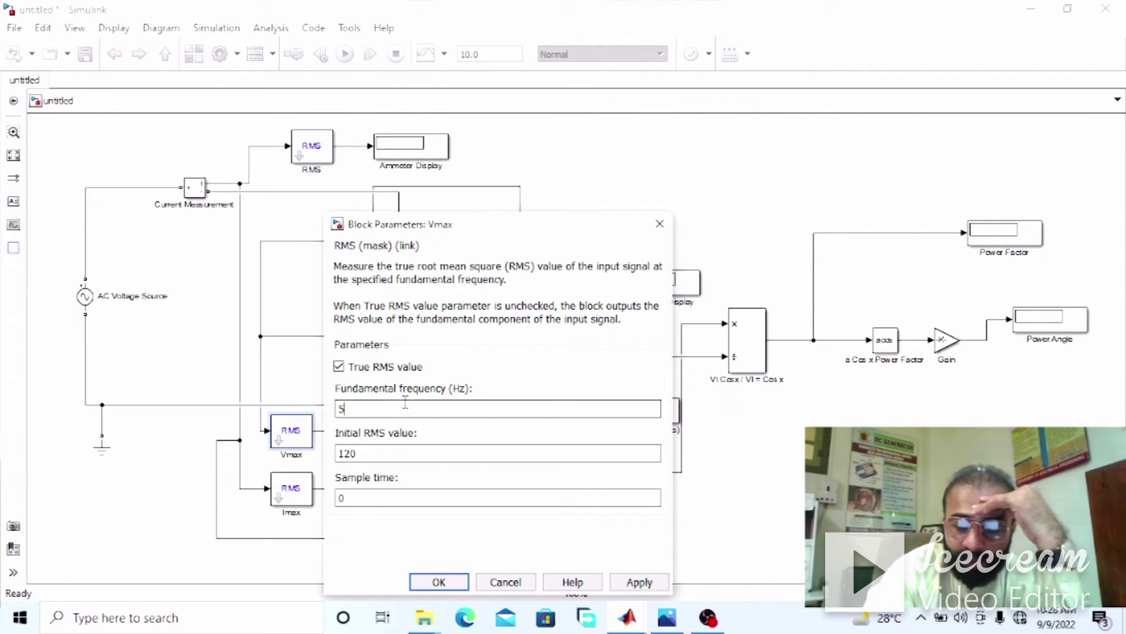
{"action": "key", "text": "Return"}
{"action": "double_click", "coordinate": [291, 489]}
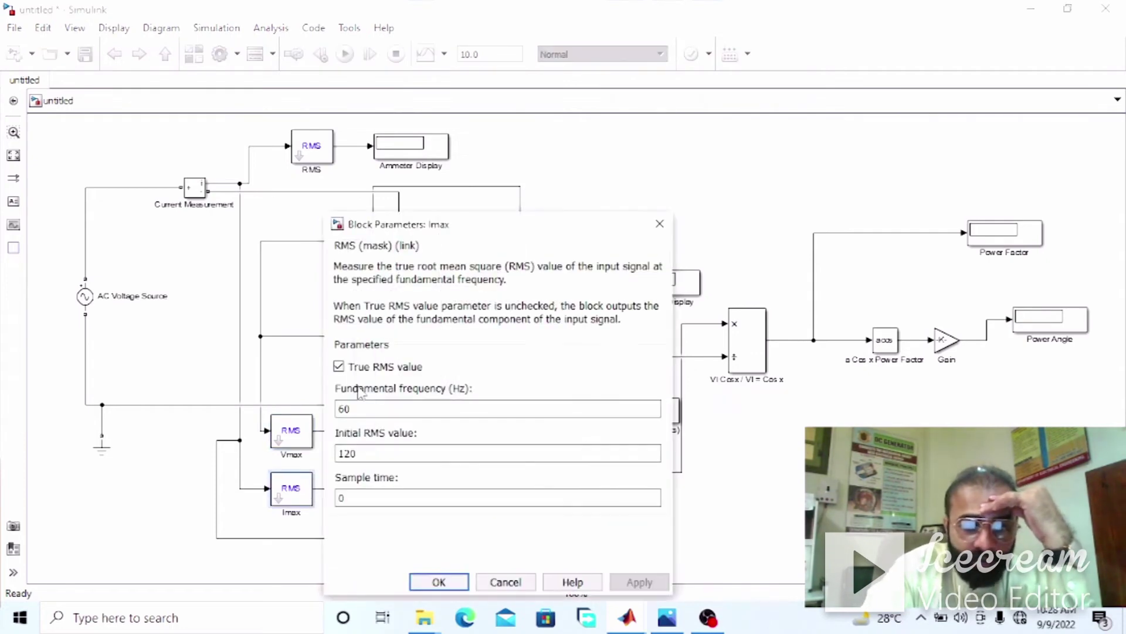
{"action": "double_click", "coordinate": [372, 409]}
{"action": "type", "text": "50"}
{"action": "key", "text": "Return"}
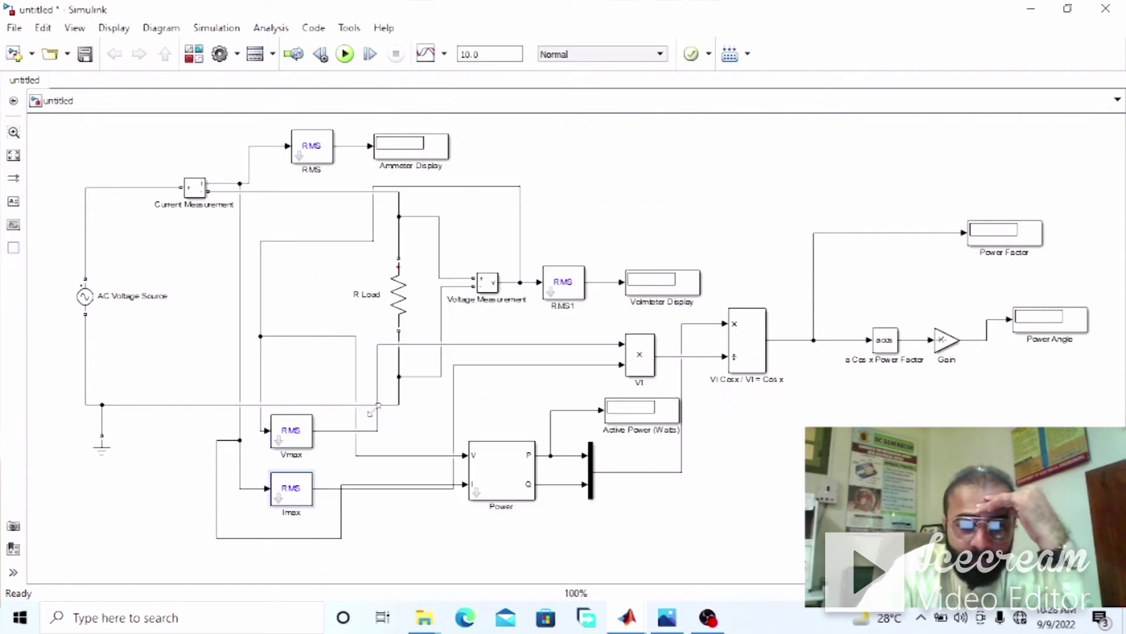
- Set the fundamental frequency of the RMS1 block feeding the voltmeter display to 50 Hz
{"action": "double_click", "coordinate": [581, 287]}
{"action": "double_click", "coordinate": [677, 283]}
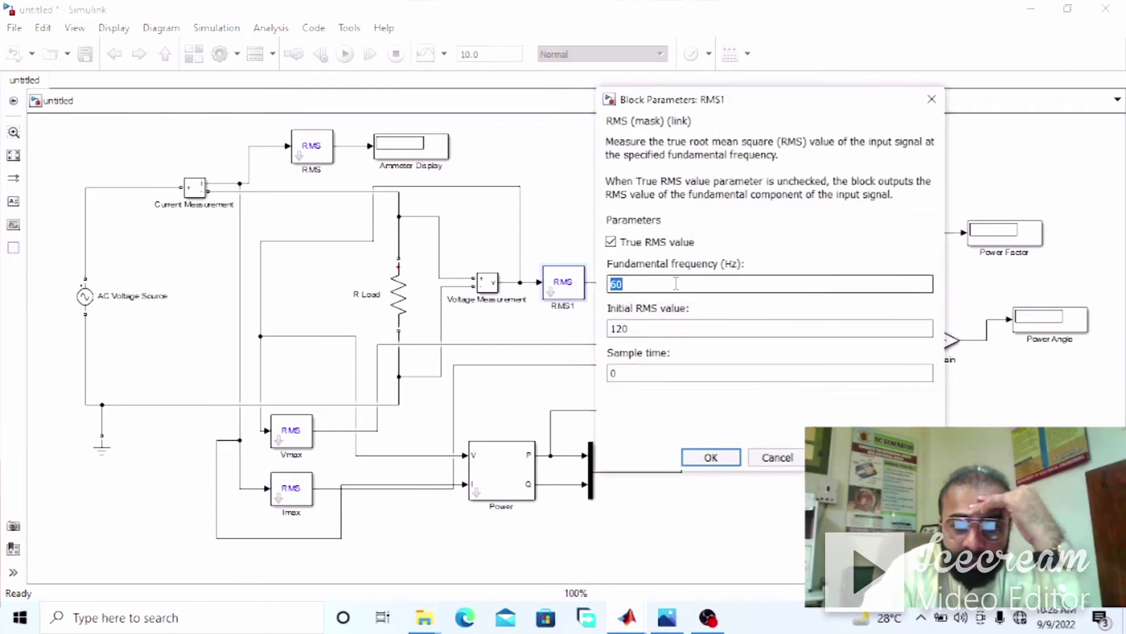
{"action": "type", "text": "50"}
{"action": "key", "text": "Return"}
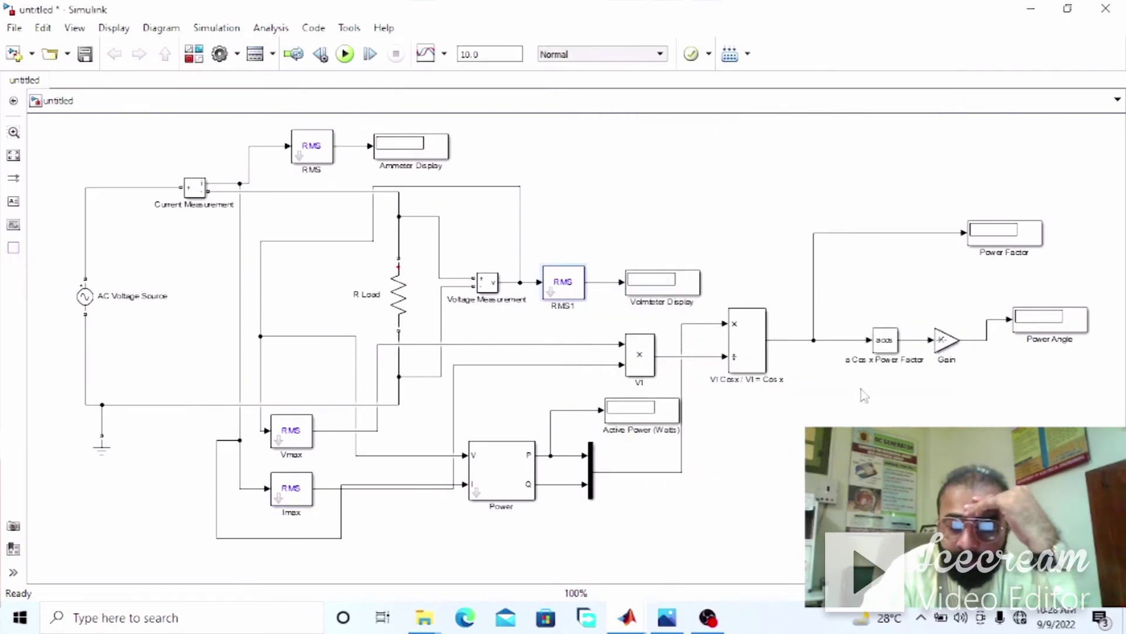
- Align the Power Factor display directly above the Power Angle display and move the Power Angle display up closer to it
{"action": "left_click_drag", "start_coordinate": [997, 240], "coordinate": [1042, 236]}
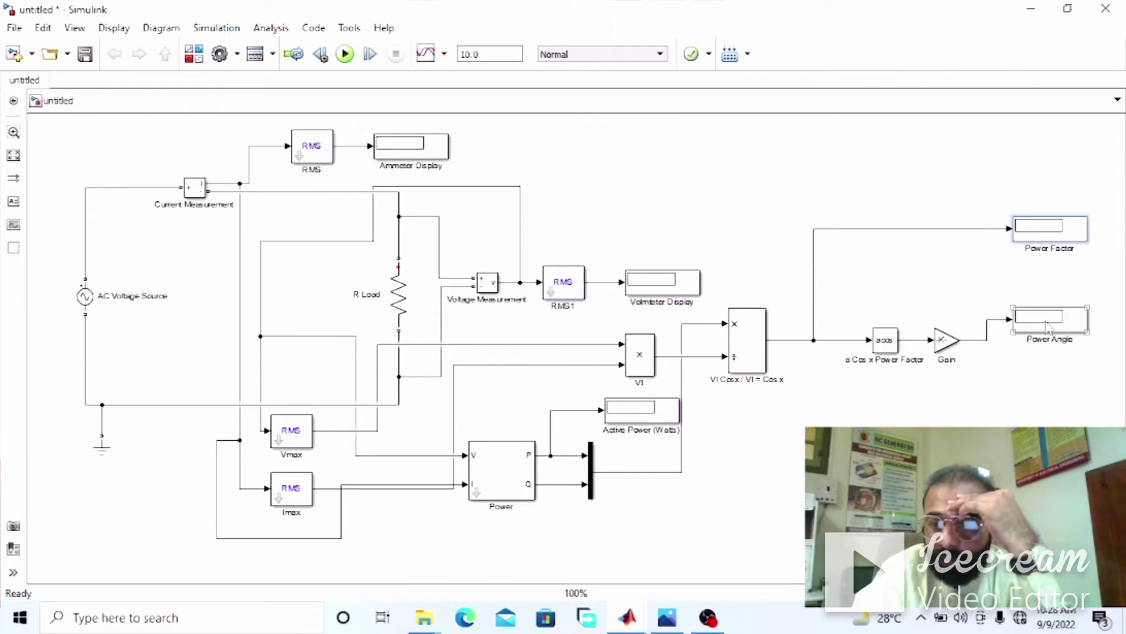
{"action": "left_click_drag", "start_coordinate": [1046, 326], "coordinate": [1046, 305]}
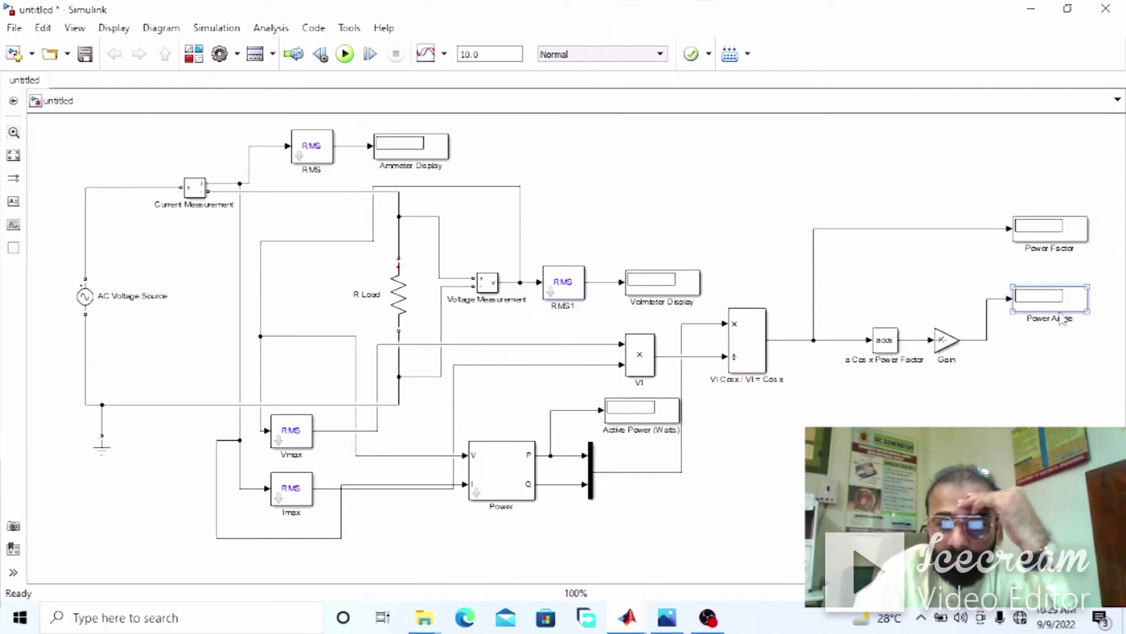
{"action": "left_click", "coordinate": [835, 312]}
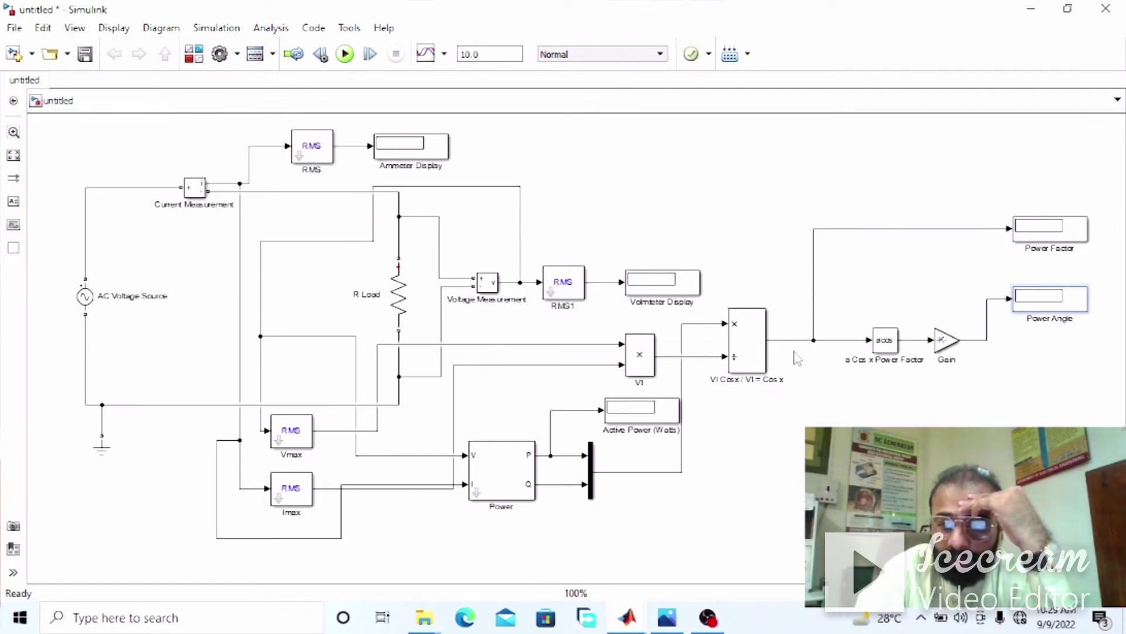
- Shift the acos block slightly toward the divide block and rename the Gain block as "Rad -> Deg"
{"action": "left_click", "coordinate": [749, 386]}
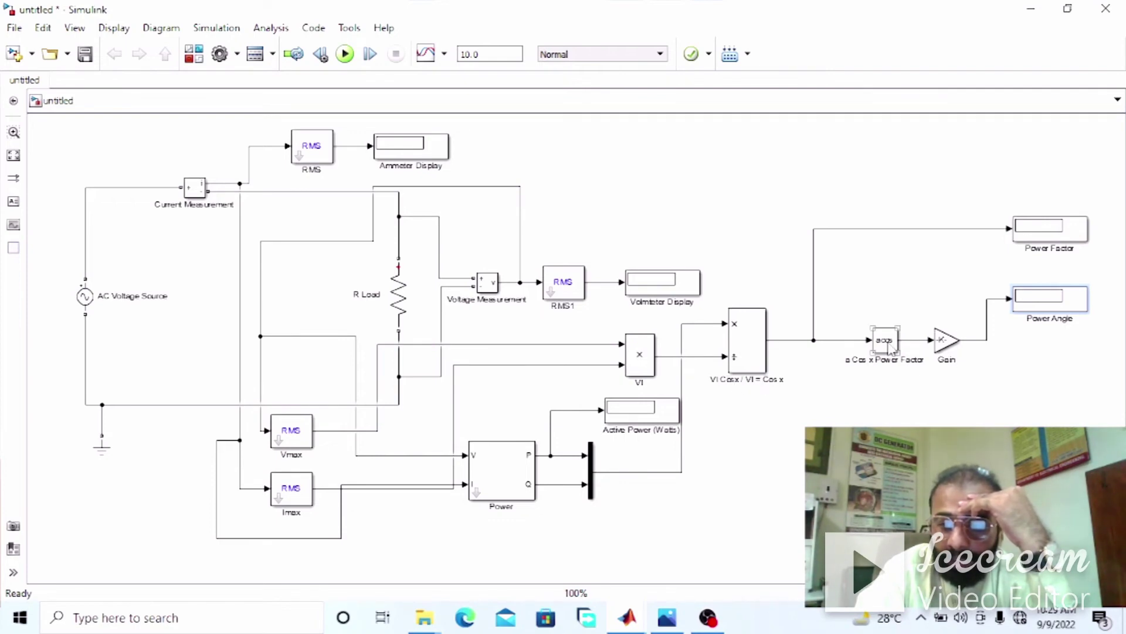
{"action": "left_click_drag", "start_coordinate": [890, 347], "coordinate": [877, 348]}
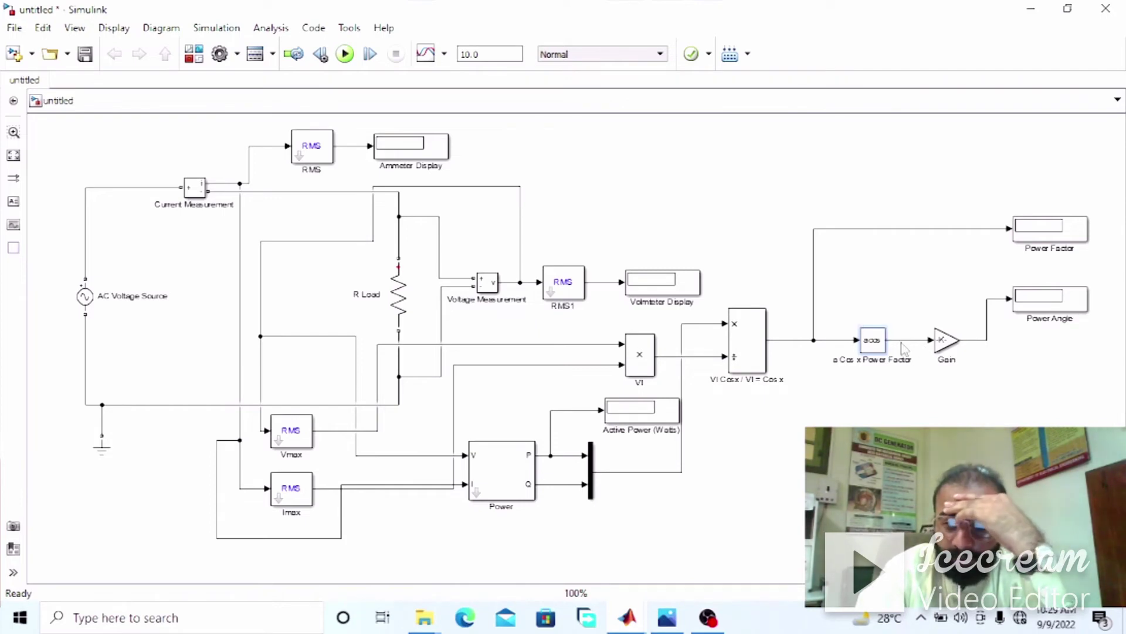
{"action": "left_click", "coordinate": [951, 359]}
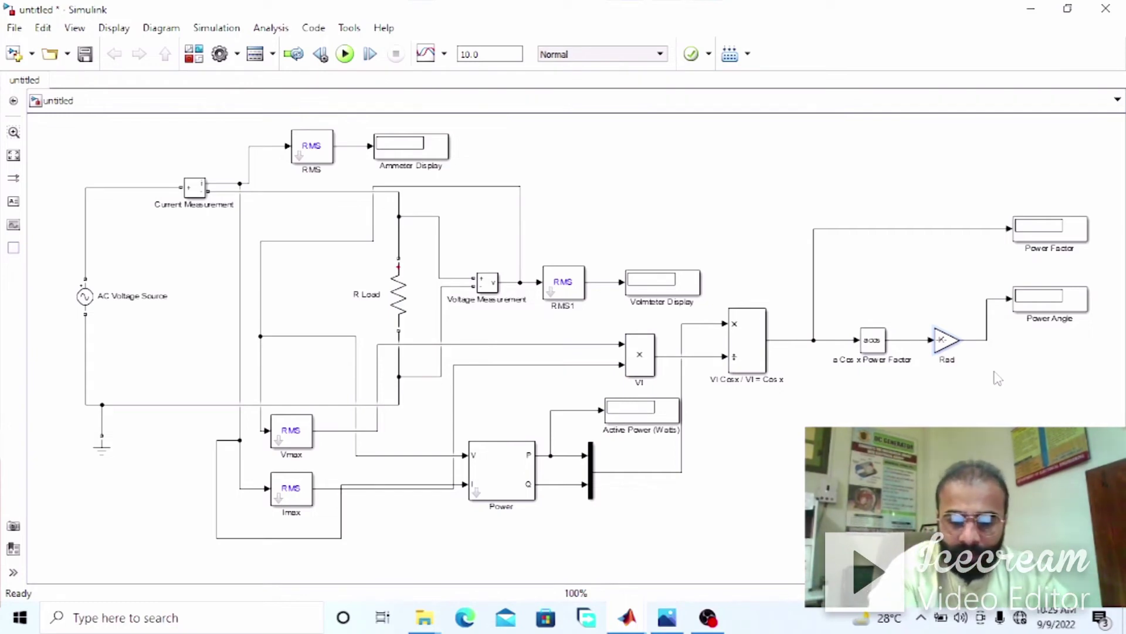
{"action": "type", "text": ">"}
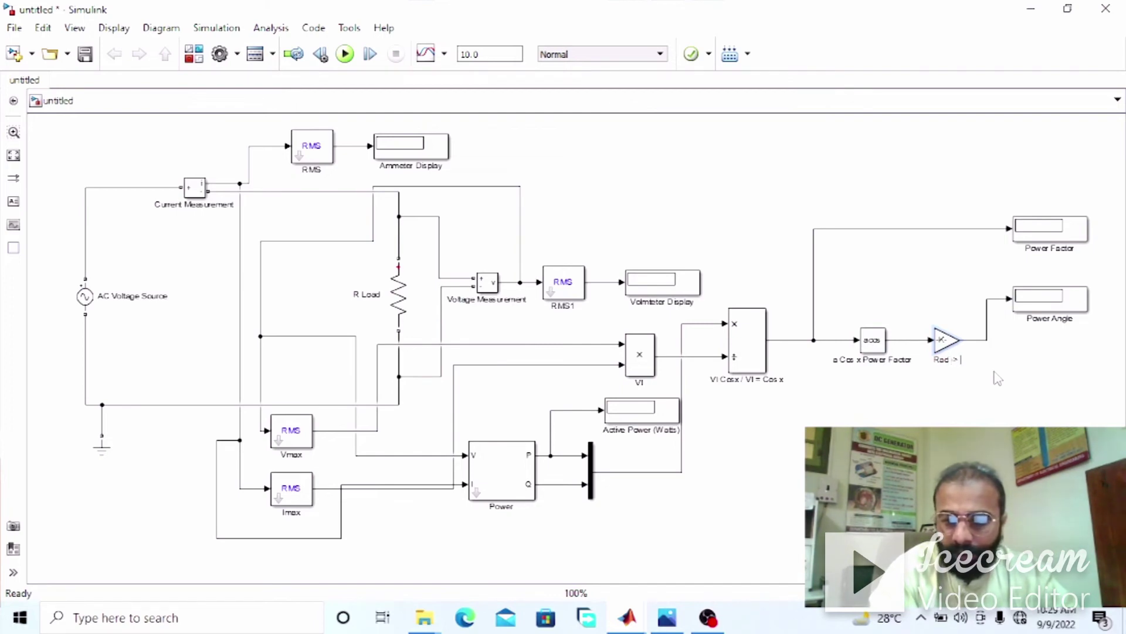
{"action": "type", "text": " Deg"}
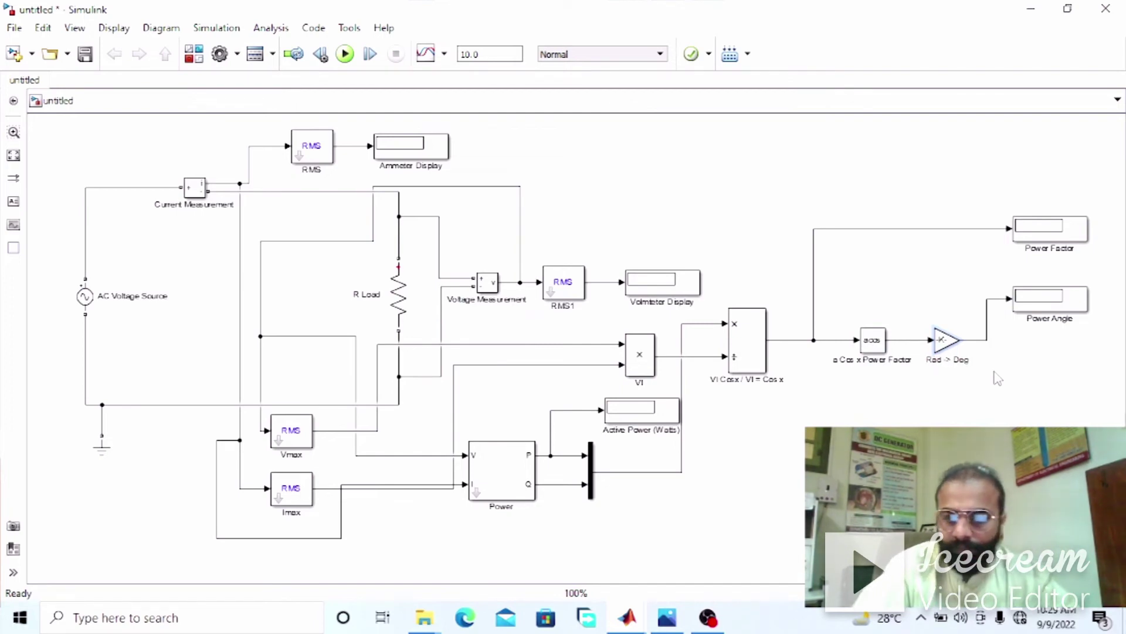
{"action": "left_click", "coordinate": [993, 409]}
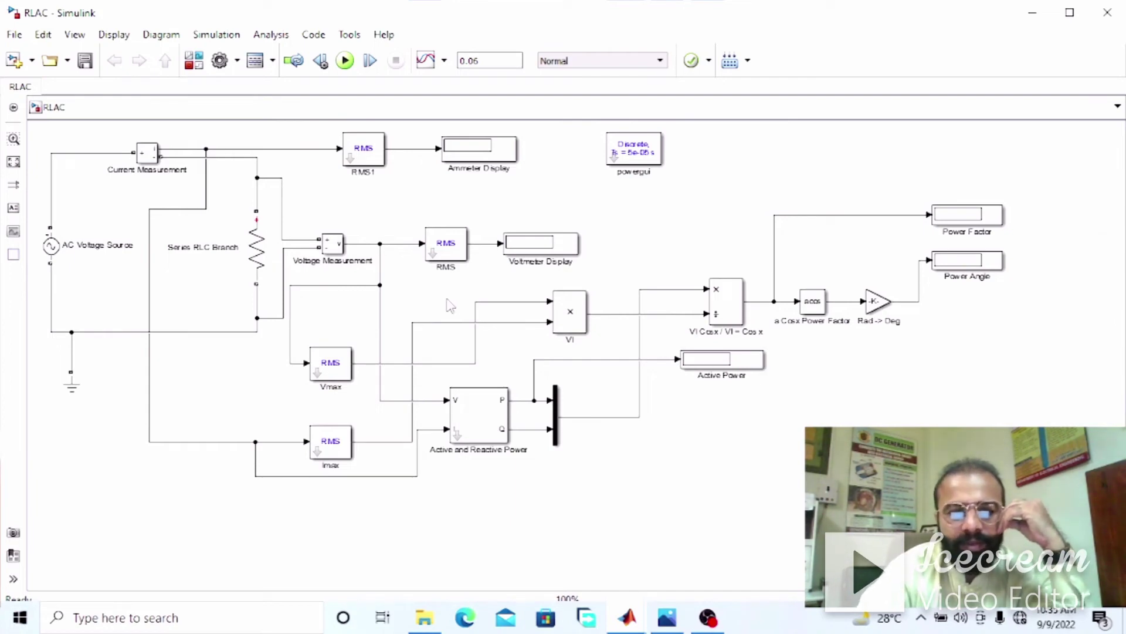
- Run the simulation of the completed RLAC model
{"action": "left_click", "coordinate": [323, 252]}
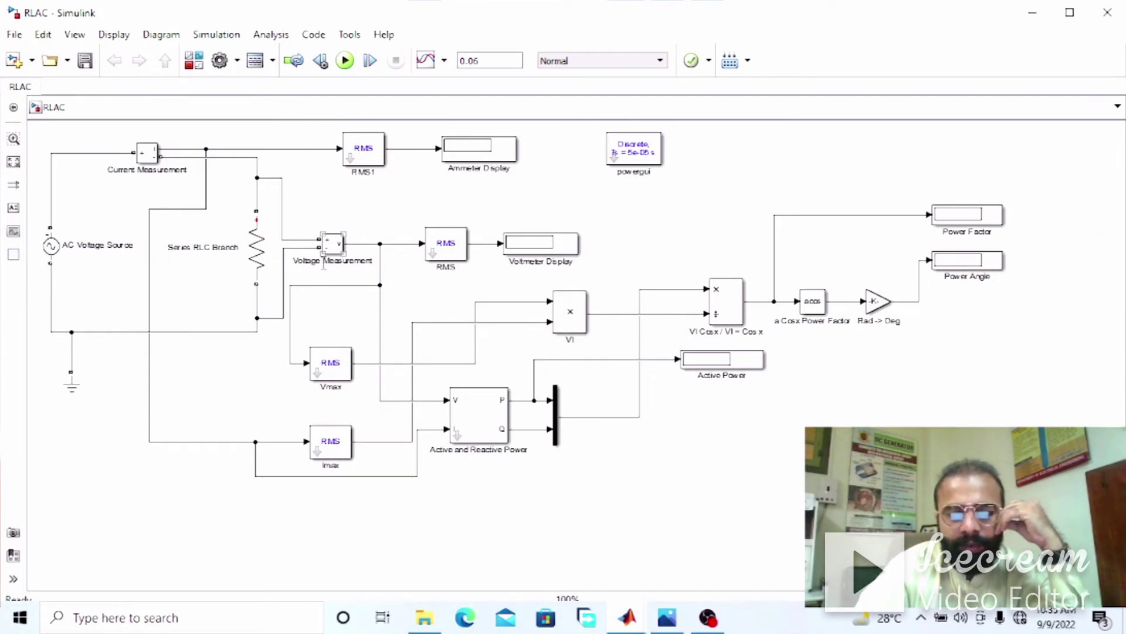
{"action": "left_click", "coordinate": [282, 258]}
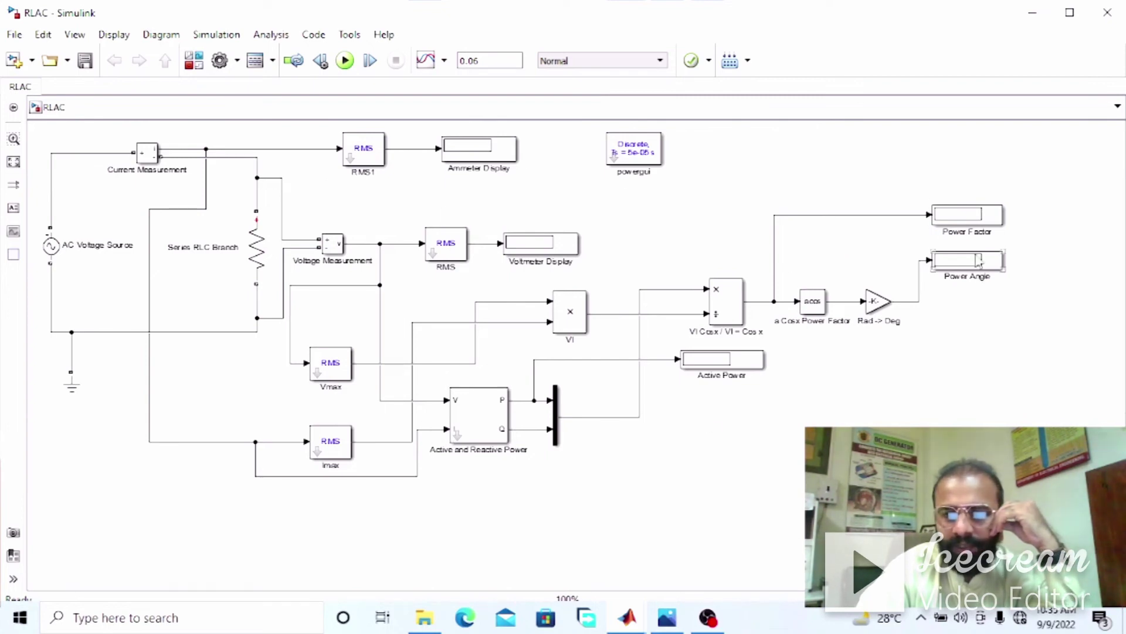
{"action": "left_click", "coordinate": [968, 225]}
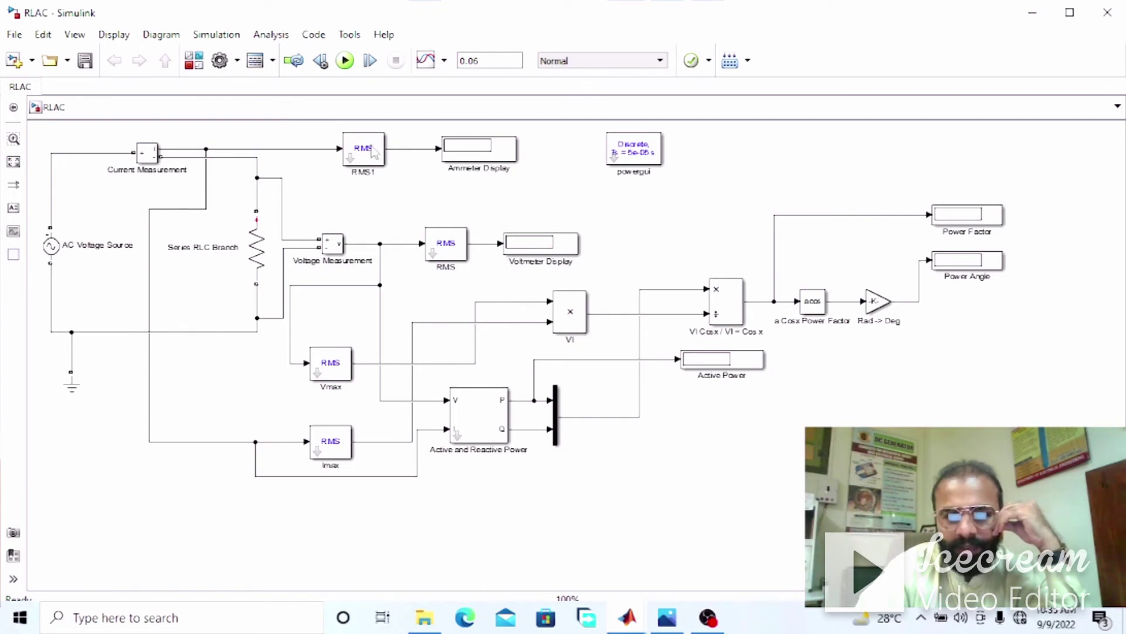
{"action": "left_click", "coordinate": [517, 153]}
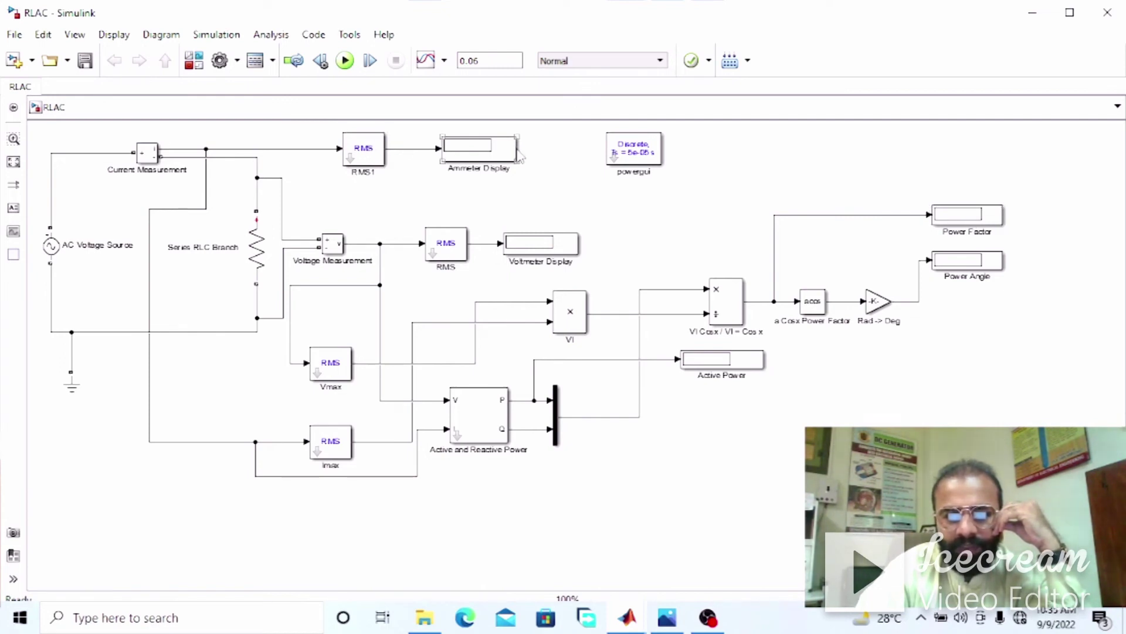
{"action": "left_click", "coordinate": [536, 202]}
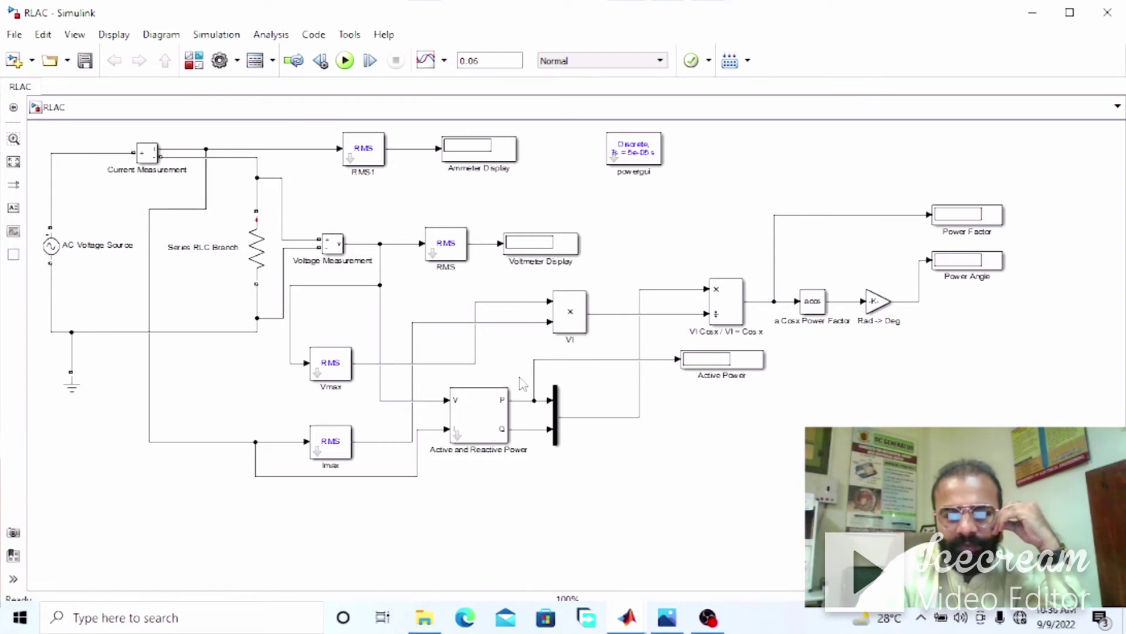
{"action": "left_click", "coordinate": [344, 60]}
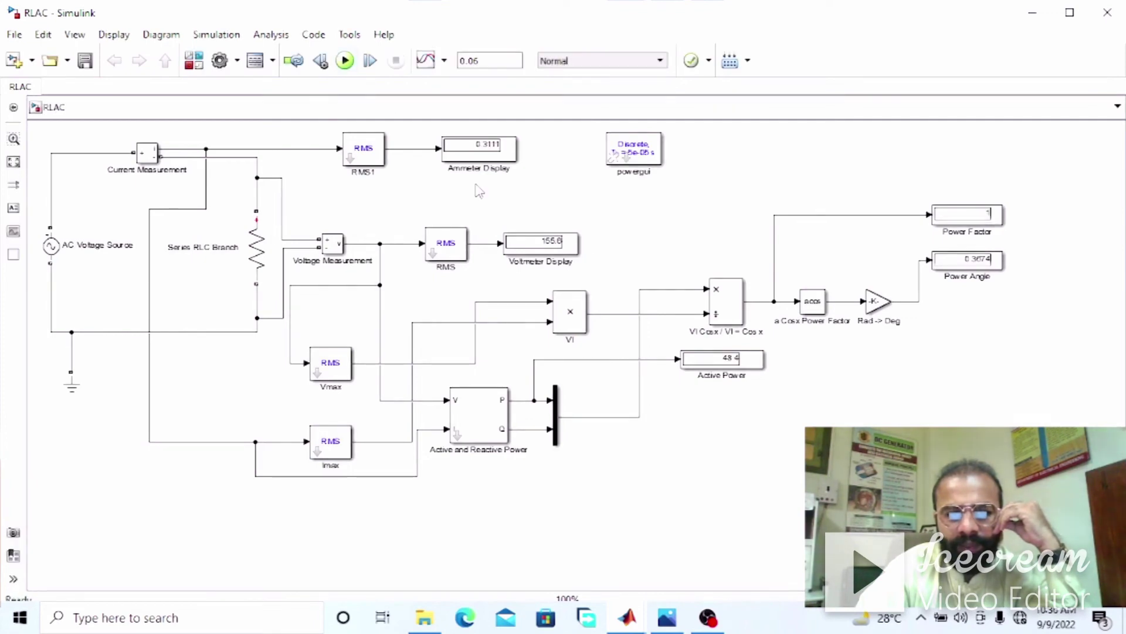
- Examine the simulated ammeter, voltmeter, active power, power factor and power angle readings at a larger zoom
{"action": "scroll", "coordinate": [591, 260], "scroll_direction": "up", "scroll_amount": 1}
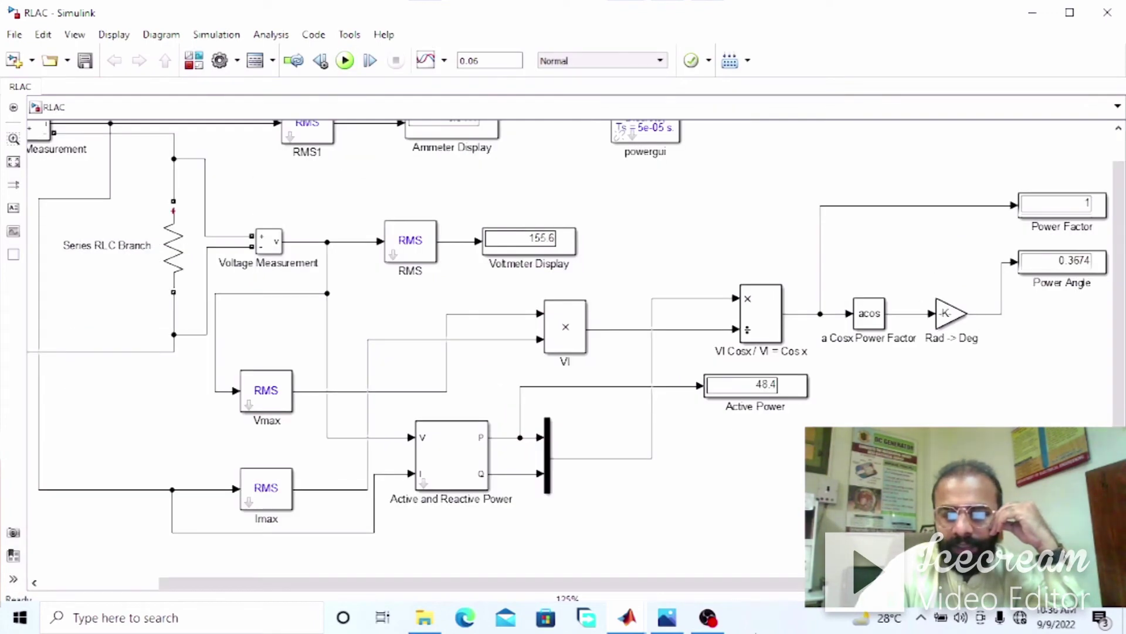
{"action": "scroll", "coordinate": [410, 583], "scroll_direction": "right", "scroll_amount": 1}
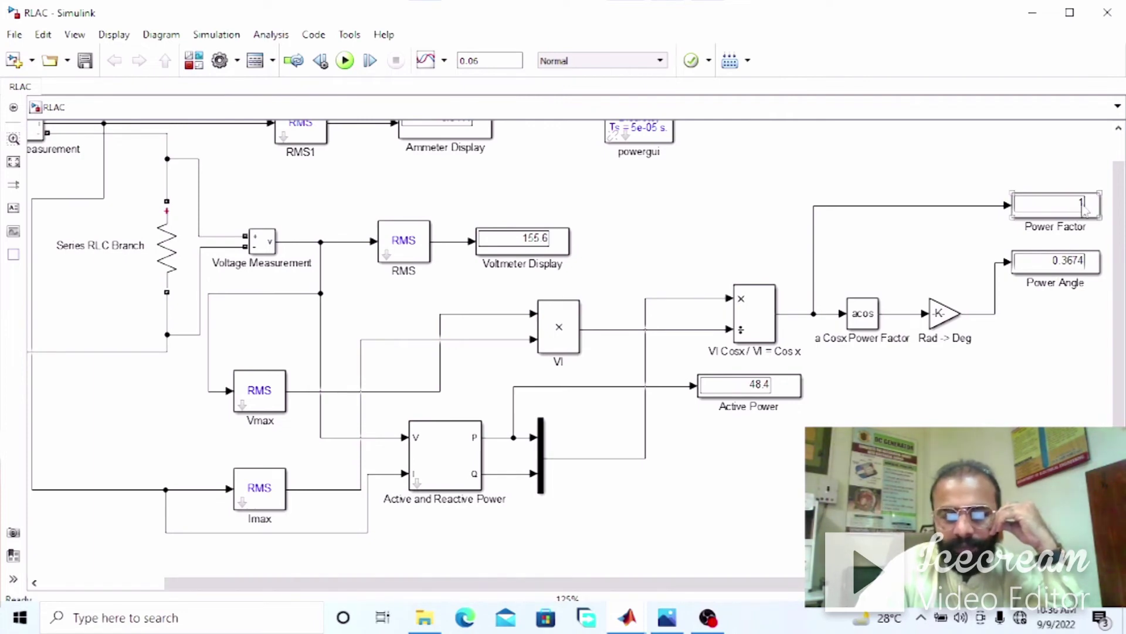
{"action": "left_click", "coordinate": [153, 261]}
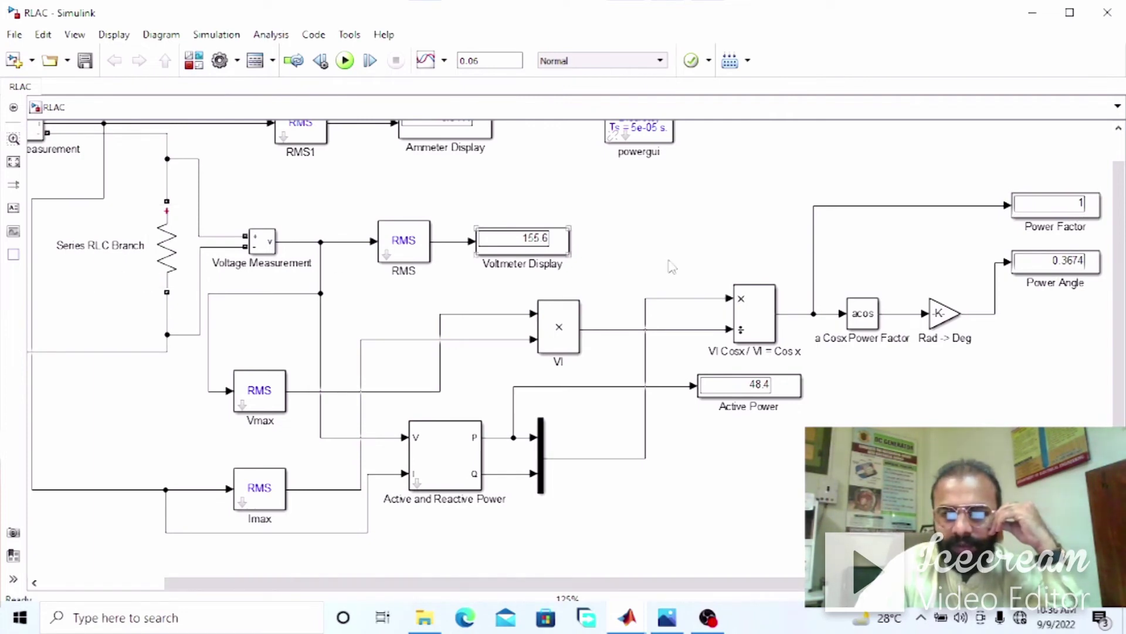
{"action": "left_click", "coordinate": [1027, 226]}
{"action": "left_click", "coordinate": [763, 334]}
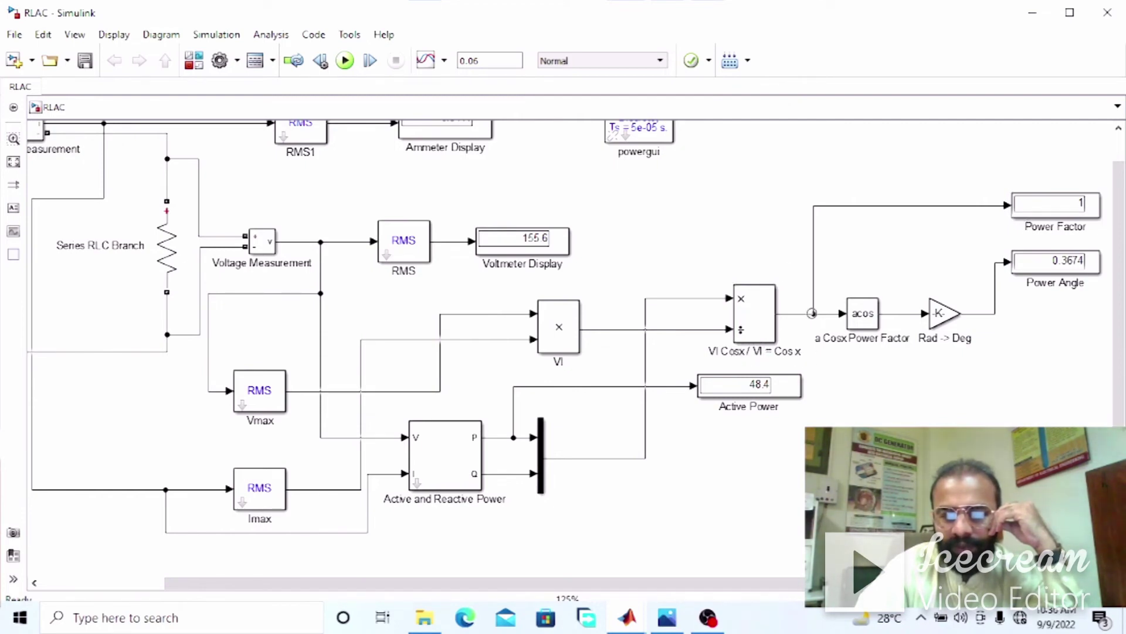
{"action": "left_click", "coordinate": [1050, 204]}
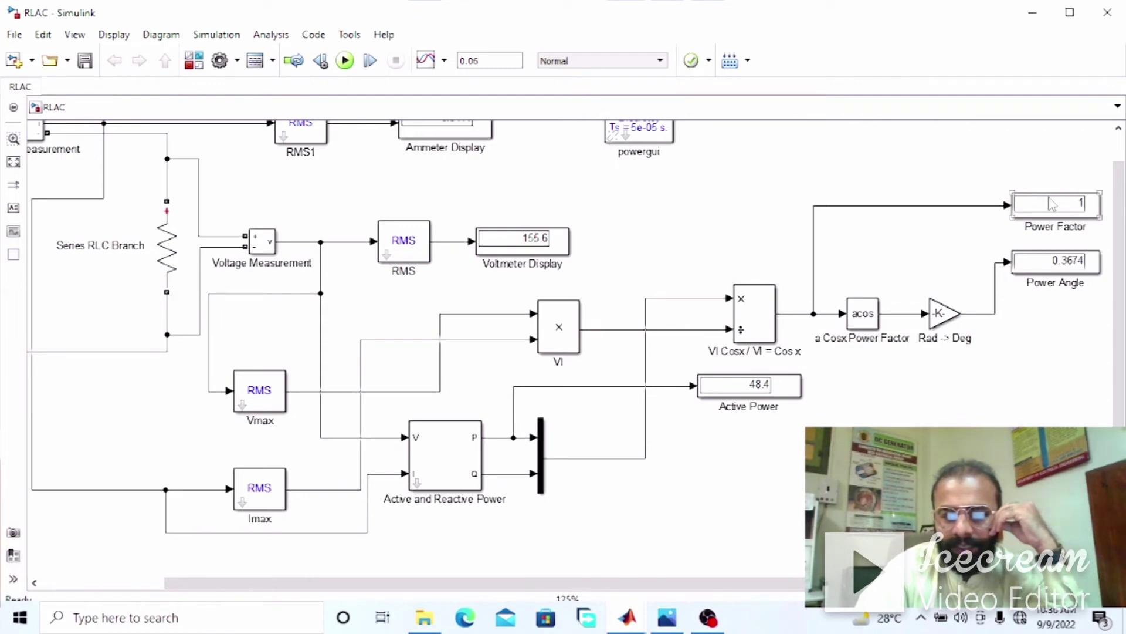
{"action": "left_click", "coordinate": [765, 387]}
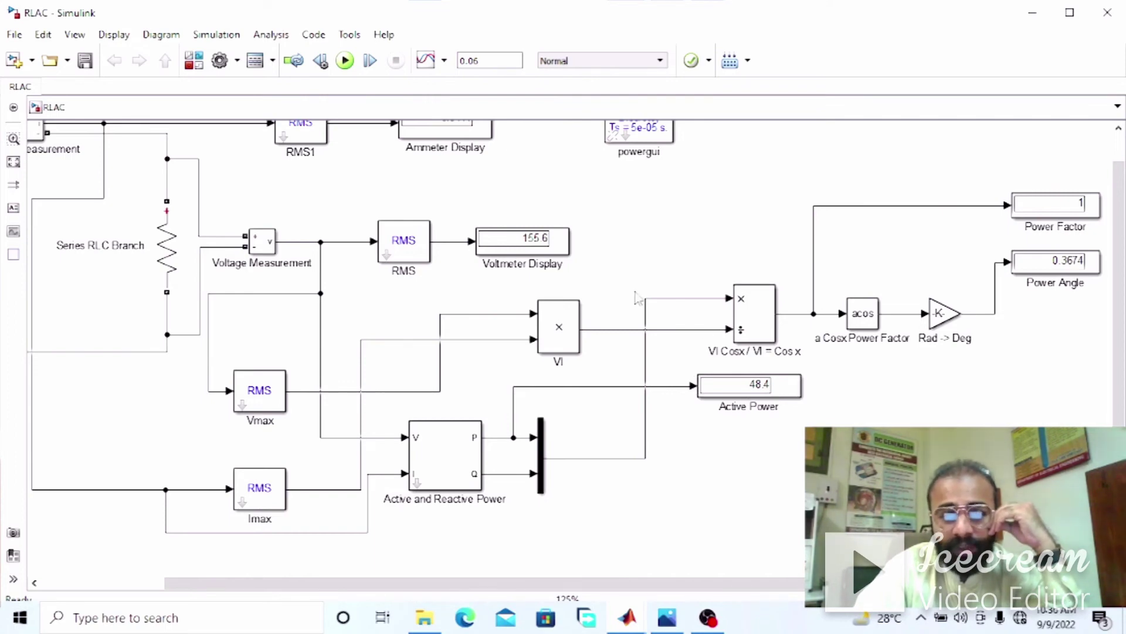
{"action": "left_click", "coordinate": [538, 253]}
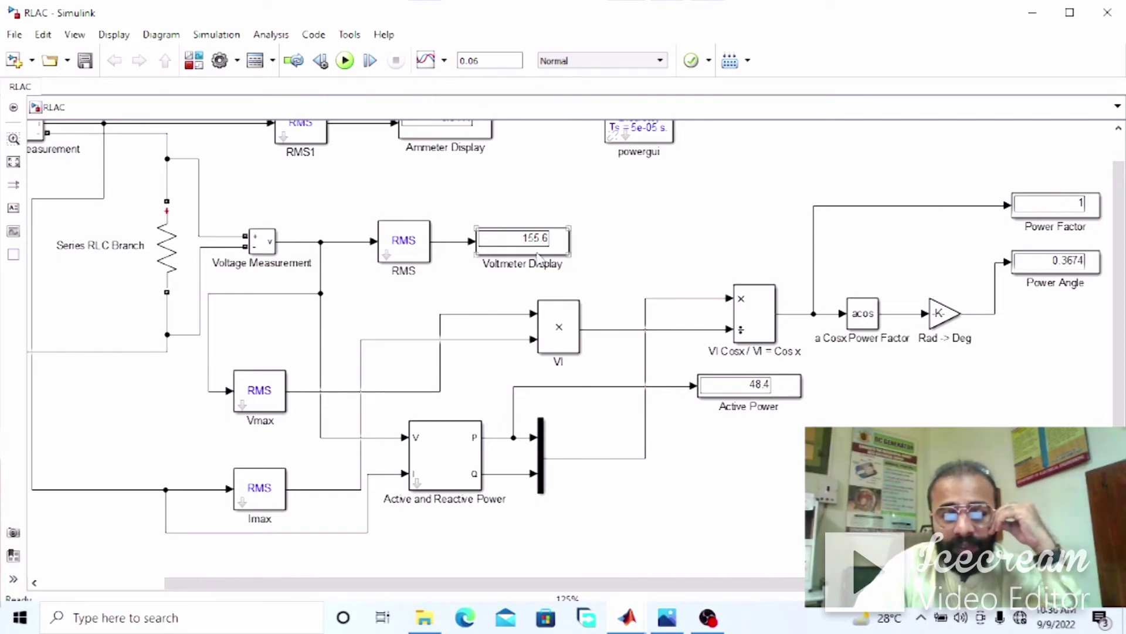
{"action": "left_click", "coordinate": [428, 258]}
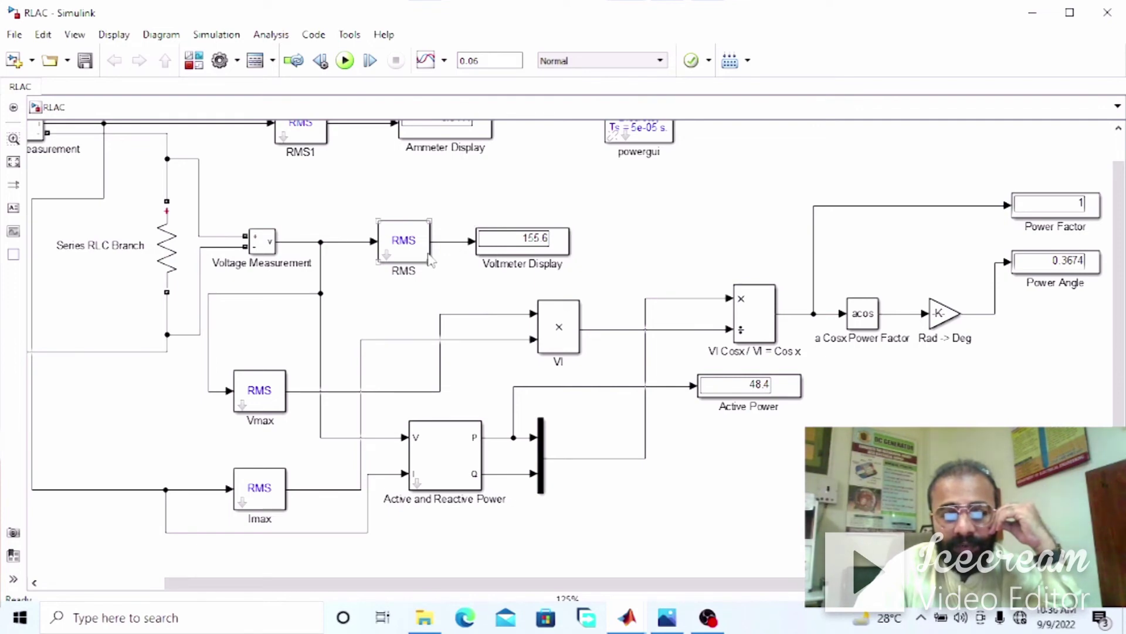
{"action": "left_click", "coordinate": [278, 242]}
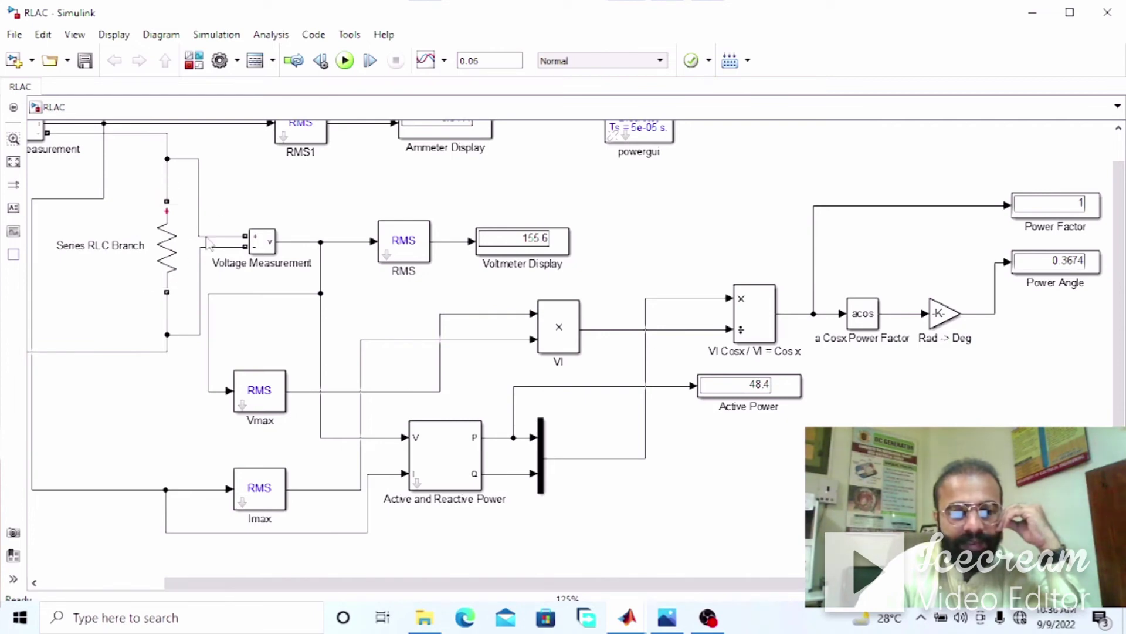
{"action": "scroll", "coordinate": [1124, 326], "scroll_direction": "up", "scroll_amount": 2}
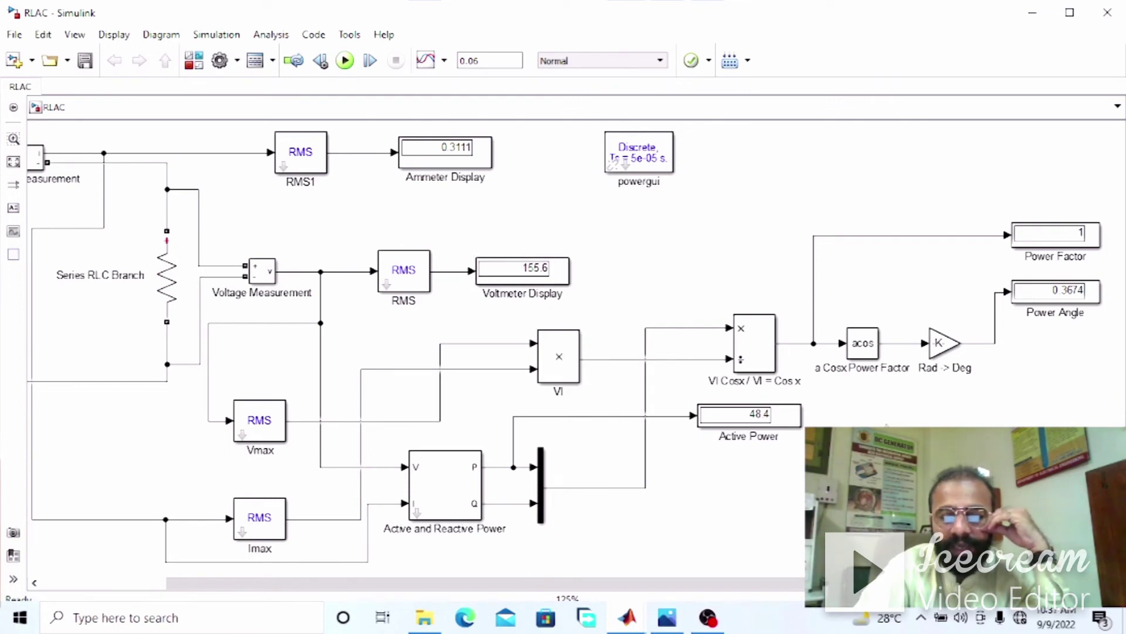
{"action": "left_click", "coordinate": [1066, 247]}
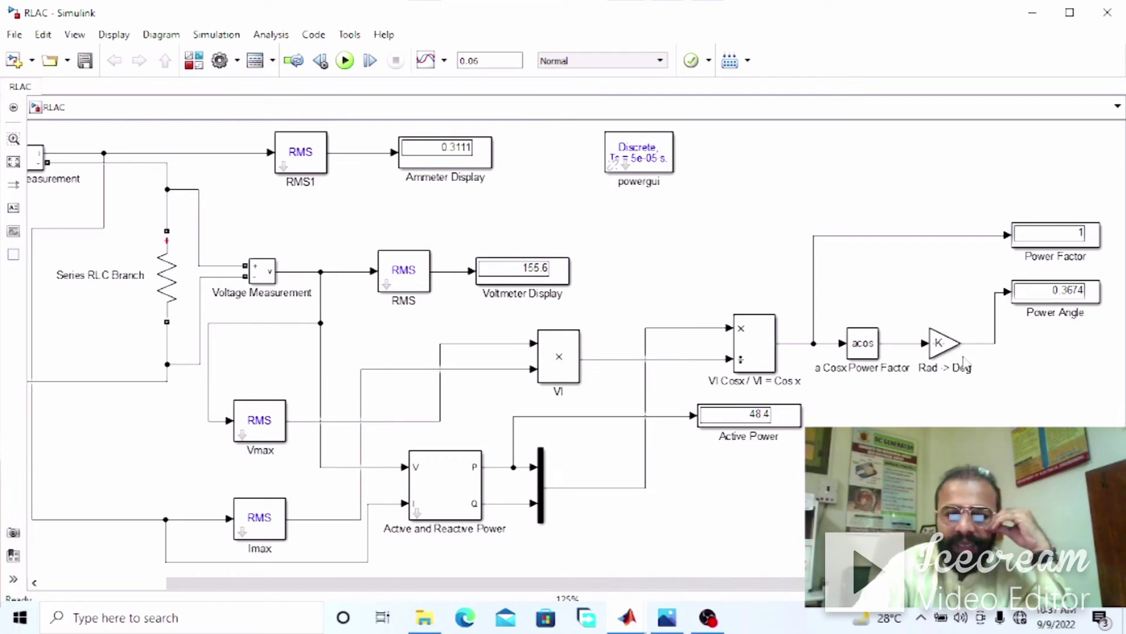
{"action": "left_click", "coordinate": [524, 276]}
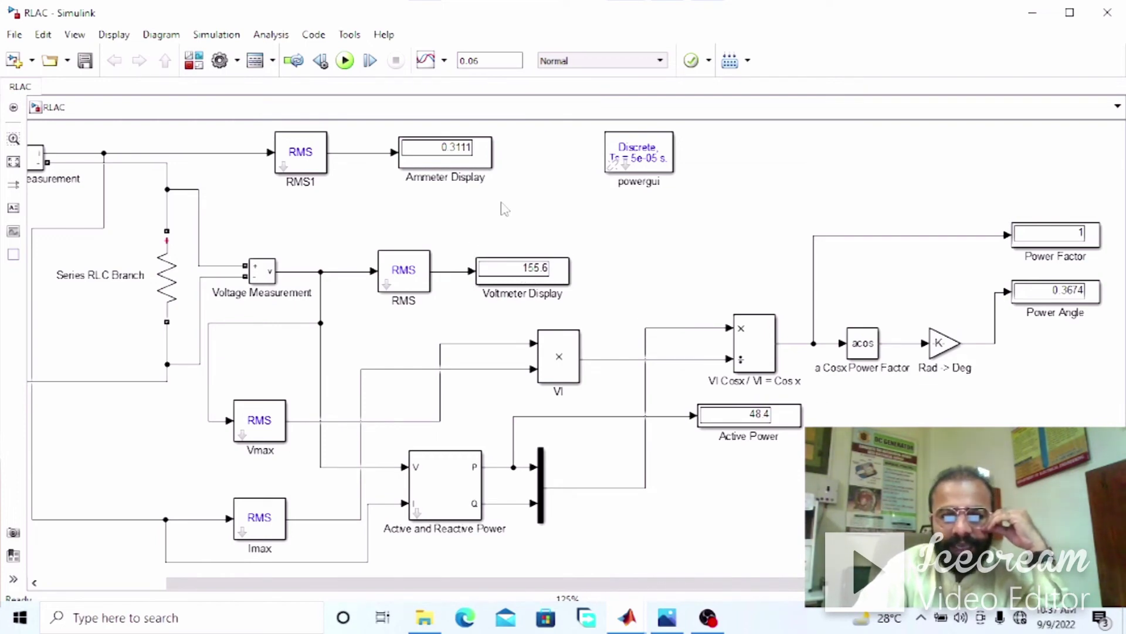
{"action": "left_click", "coordinate": [560, 191]}
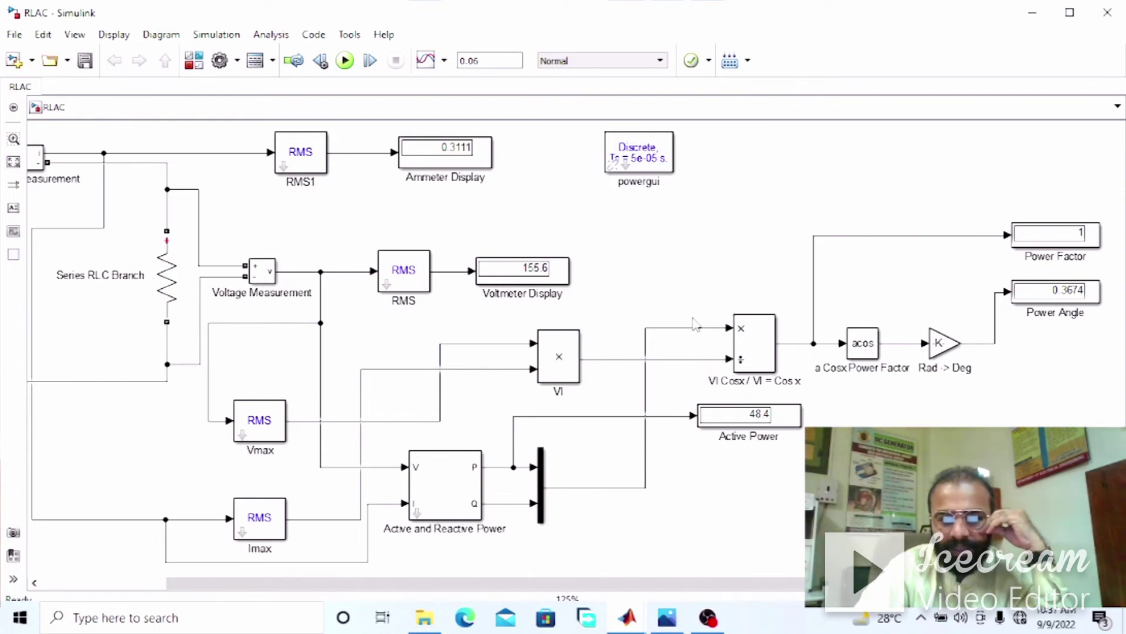
- Switch to the photo viewer to look at the hand-drawn circuit in Resistive Circuit.jpg up close, and return to Simulink
{"action": "left_click", "coordinate": [671, 627]}
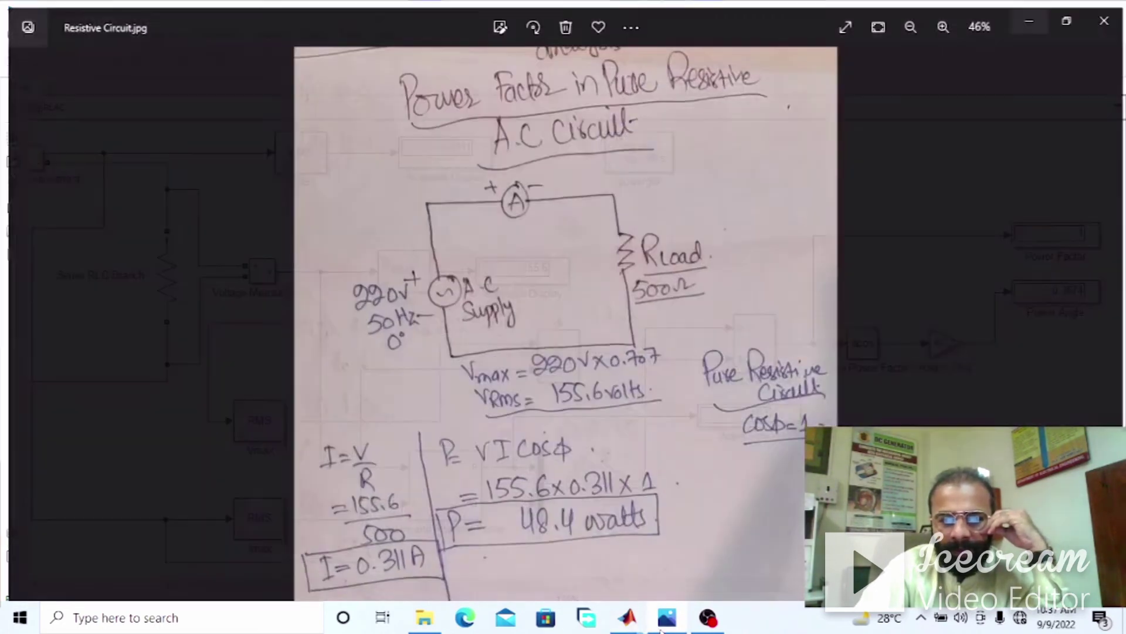
{"action": "scroll", "coordinate": [666, 372], "scroll_direction": "up", "scroll_amount": 3}
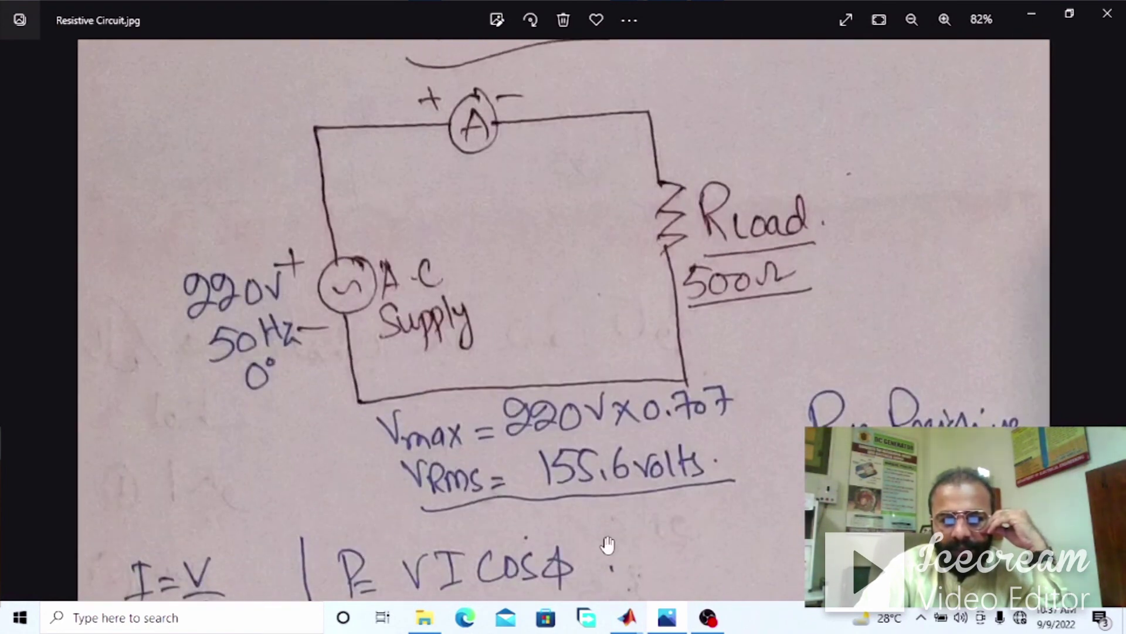
{"action": "left_click", "coordinate": [665, 615]}
- Move the entire circuit, including all measurement and display blocks, upward on the canvas
{"action": "scroll", "coordinate": [717, 550], "scroll_direction": "down", "scroll_amount": 1}
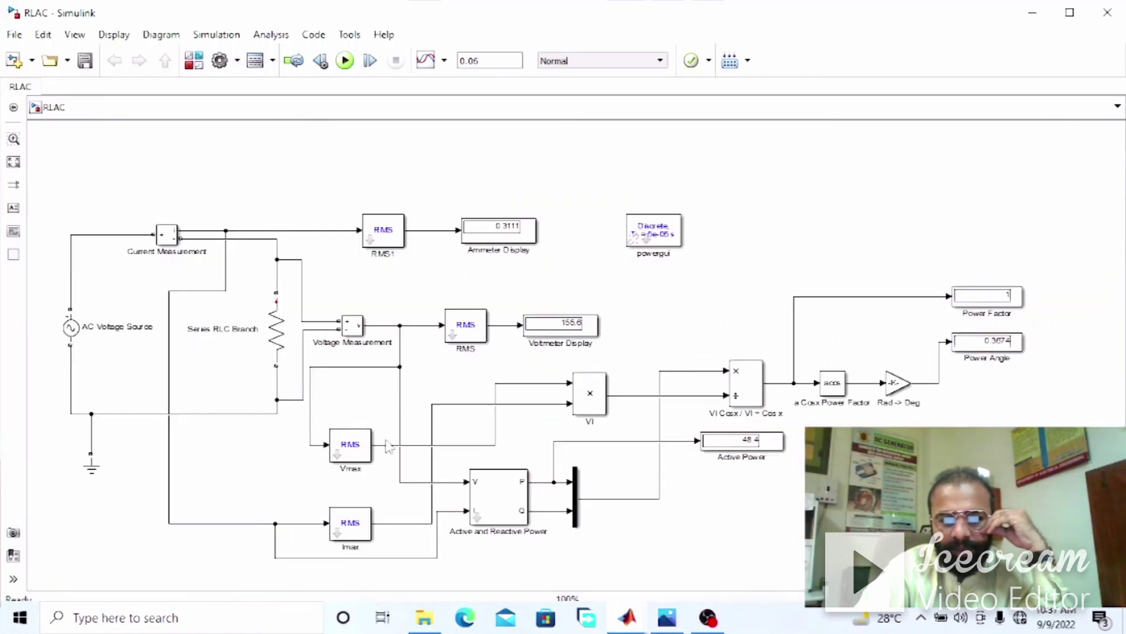
{"action": "left_click_drag", "start_coordinate": [76, 214], "coordinate": [1032, 539]}
{"action": "key", "text": "Up"}
{"action": "key", "text": "Up"}
{"action": "key", "text": "Up"}
{"action": "key", "text": "Up"}
{"action": "key", "text": "Up"}
{"action": "key", "text": "Up"}
{"action": "key", "text": "Up"}
{"action": "key", "text": "Up"}
{"action": "key", "text": "Up"}
{"action": "key", "text": "Up"}
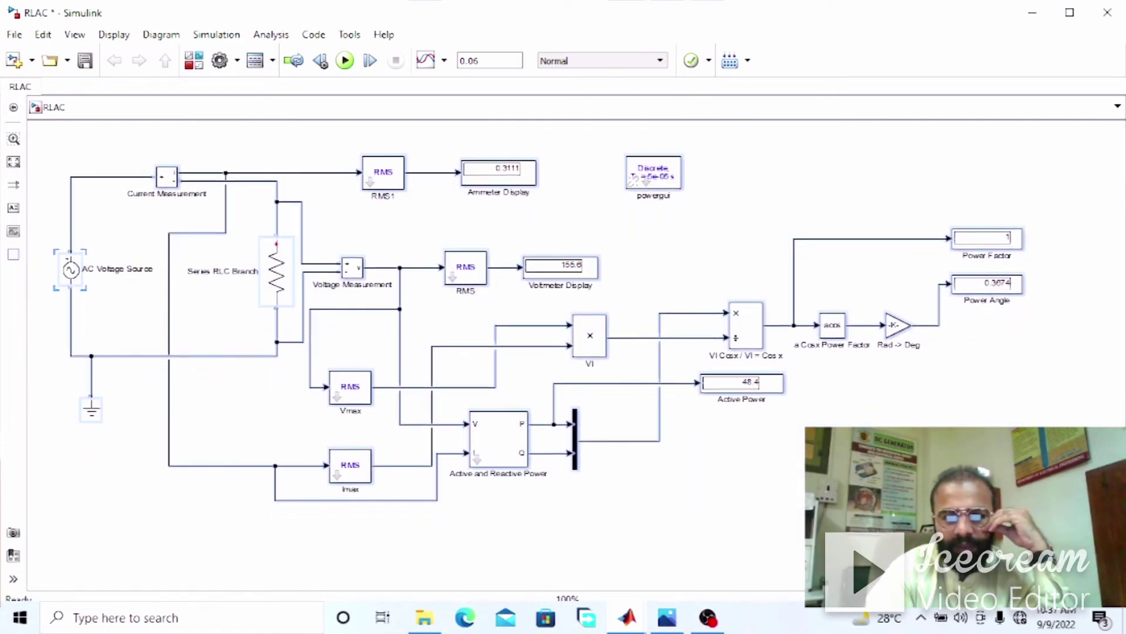
{"action": "left_click", "coordinate": [556, 475]}
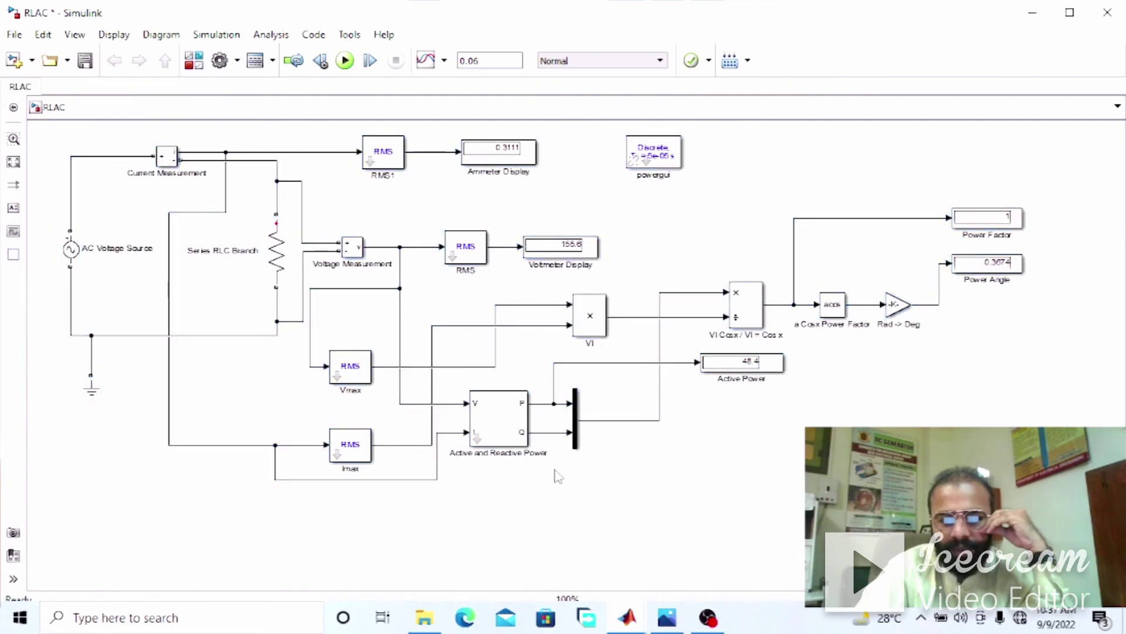
- Compare the Voltmeter Display with the handwritten RMS voltage, current and power calculations in Resistive Circuit.jpg in the photo viewer
{"action": "left_click", "coordinate": [575, 258]}
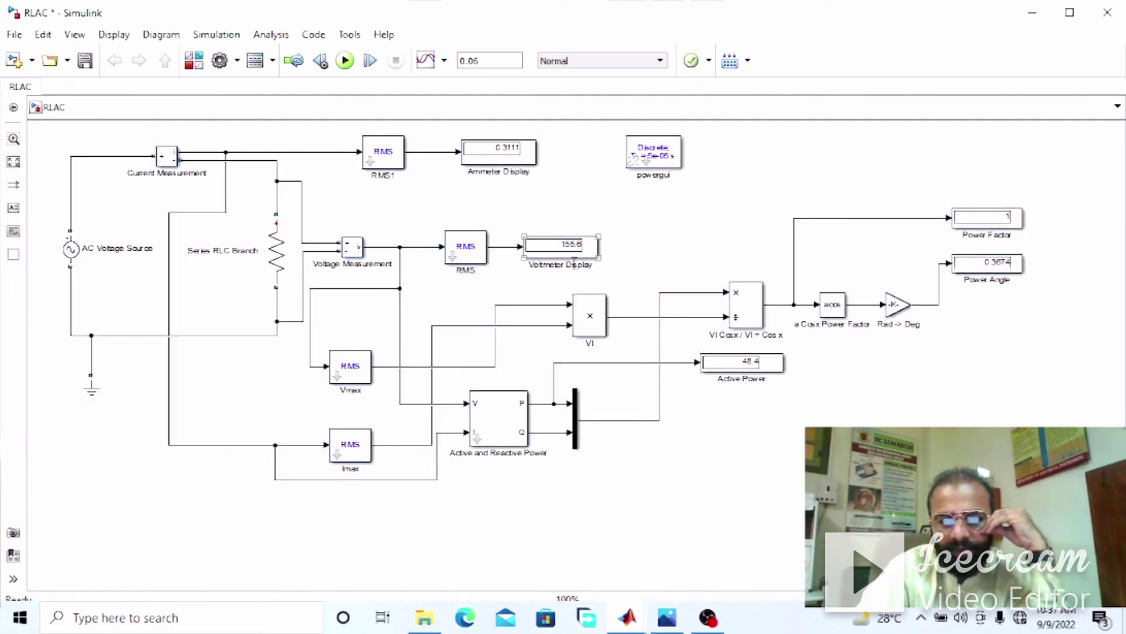
{"action": "left_click", "coordinate": [647, 427]}
{"action": "left_click", "coordinate": [666, 617]}
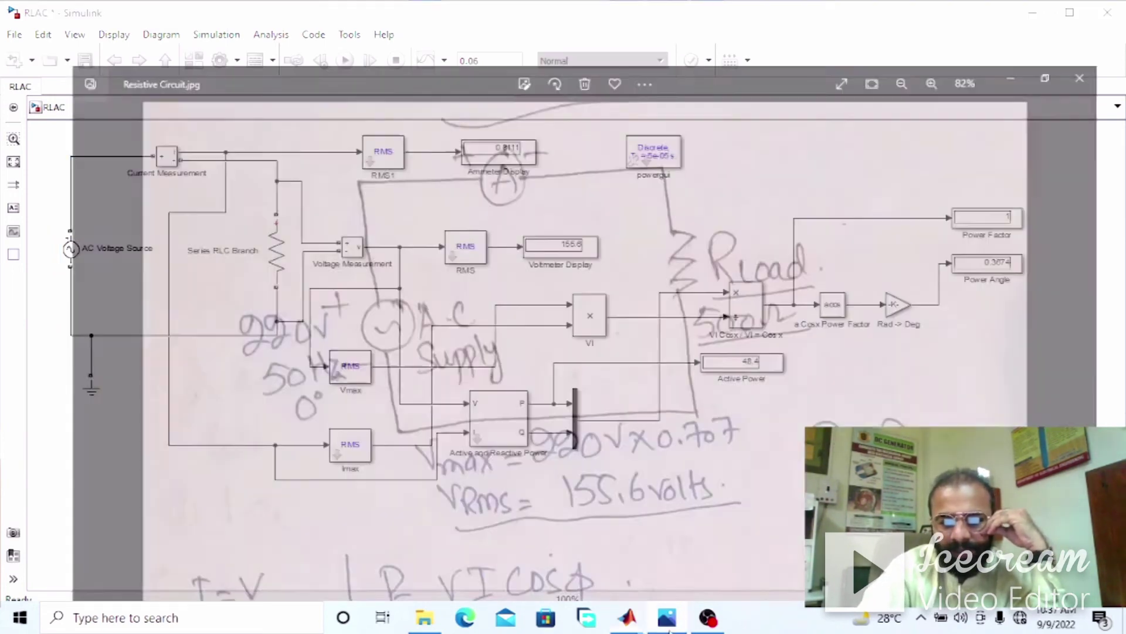
{"action": "left_click_drag", "start_coordinate": [666, 440], "coordinate": [663, 375]}
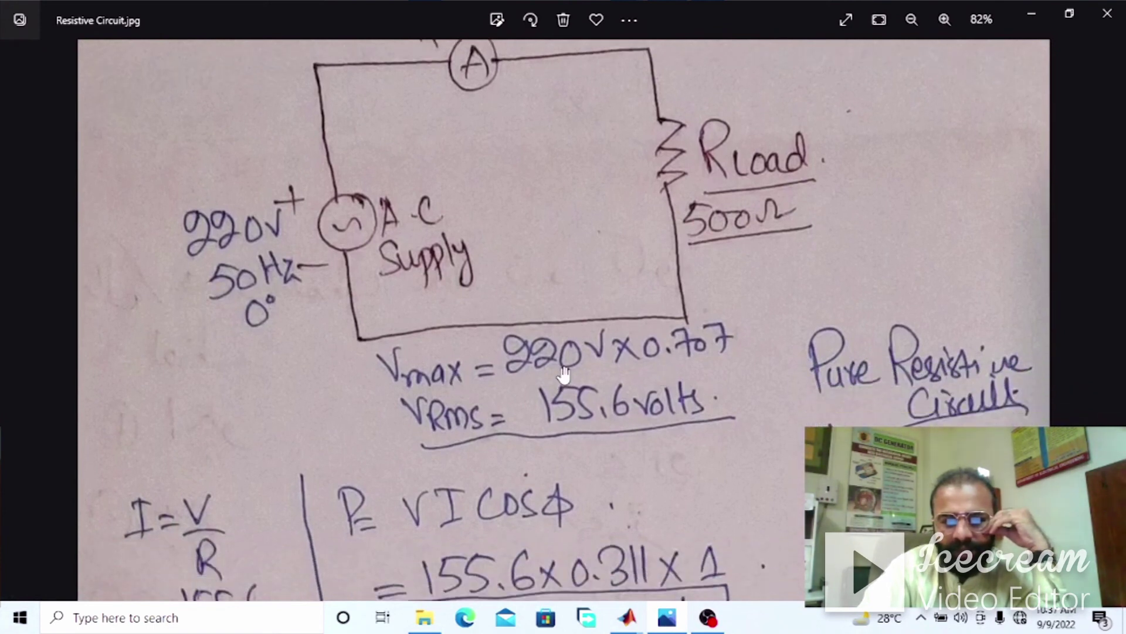
{"action": "left_click_drag", "start_coordinate": [563, 372], "coordinate": [549, 240]}
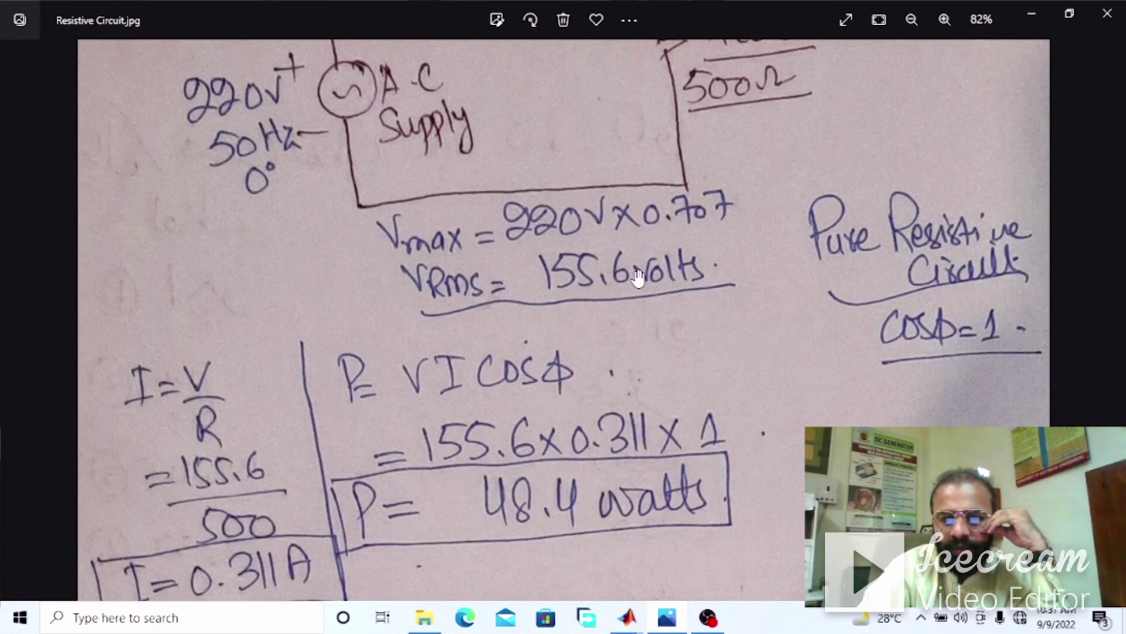
{"action": "left_click_drag", "start_coordinate": [852, 279], "coordinate": [846, 234]}
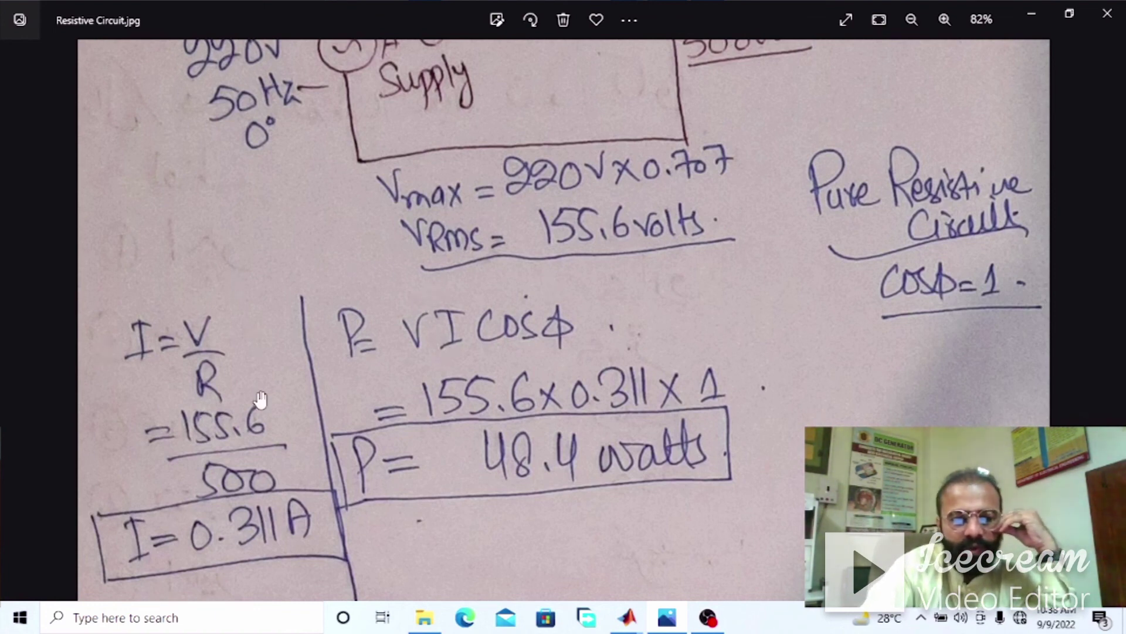
- Review the handwritten RMS voltage, current and active power formulas in Resistive Circuit.jpg, and return to the Simulink model
{"action": "scroll", "coordinate": [585, 175], "scroll_direction": "up", "scroll_amount": 2}
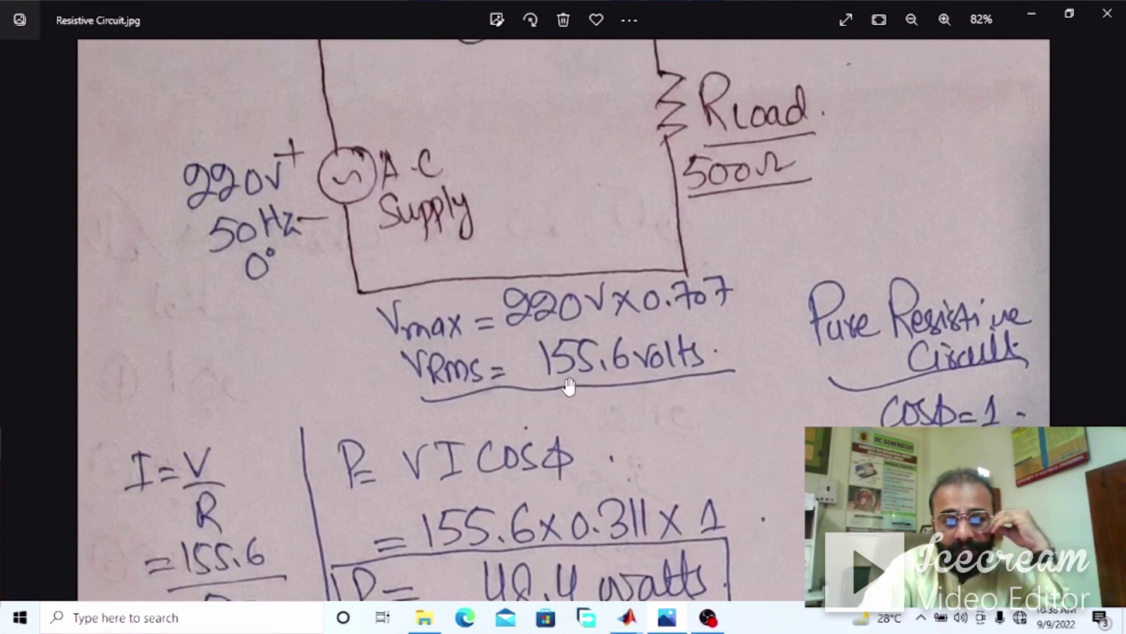
{"action": "scroll", "coordinate": [569, 386], "scroll_direction": "down", "scroll_amount": 1}
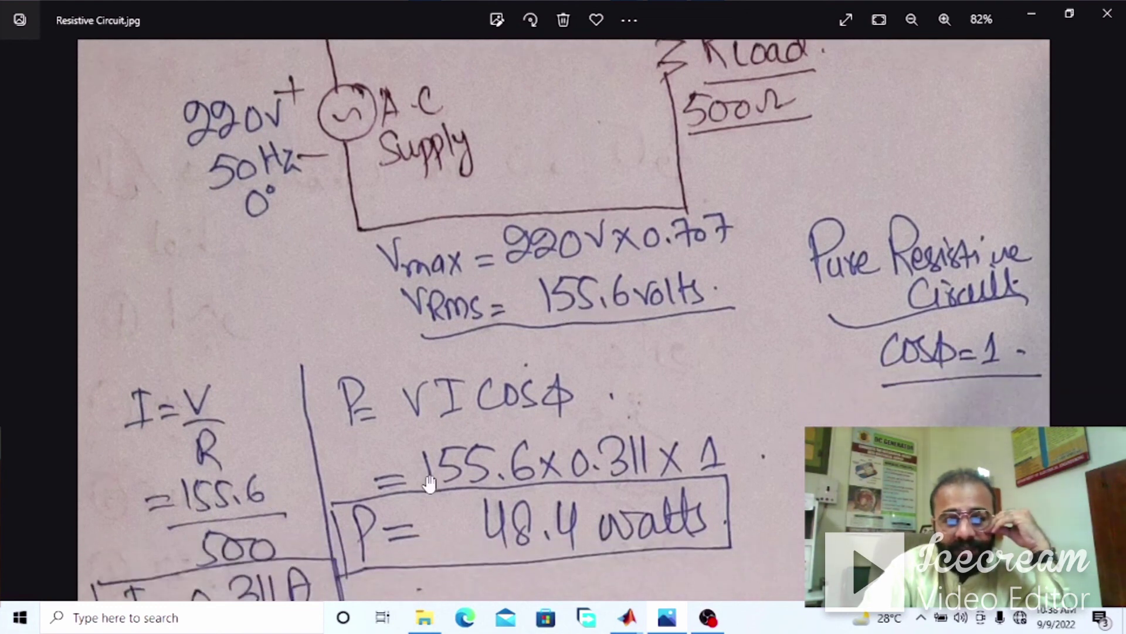
{"action": "scroll", "coordinate": [466, 458], "scroll_direction": "down", "scroll_amount": 1}
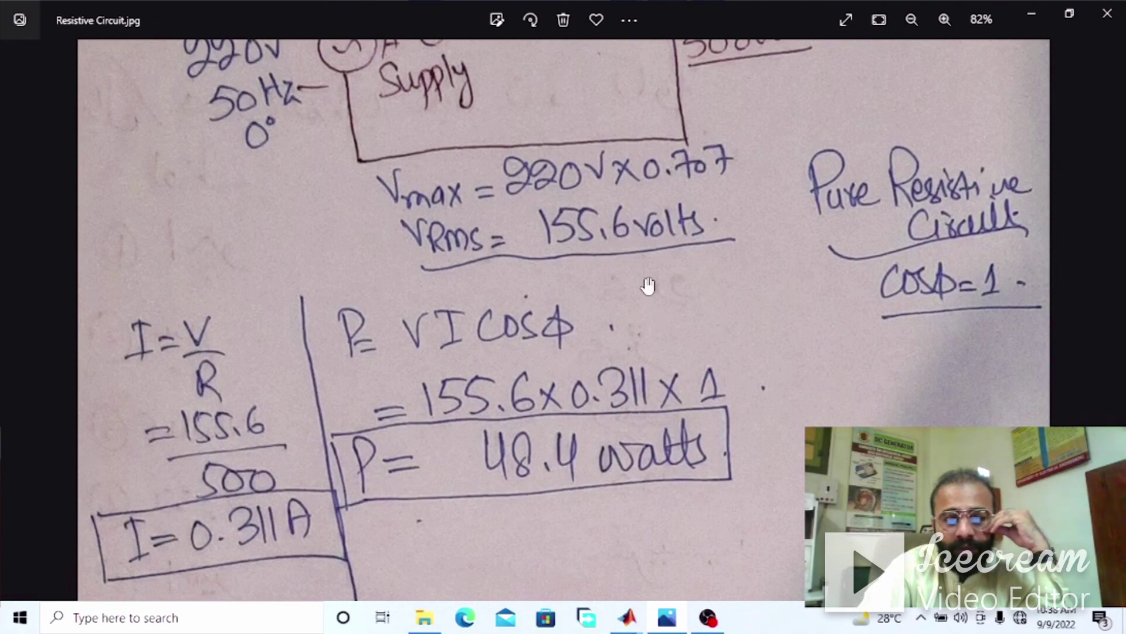
{"action": "scroll", "coordinate": [622, 246], "scroll_direction": "up", "scroll_amount": 2}
{"action": "scroll", "coordinate": [745, 147], "scroll_direction": "down", "scroll_amount": 2}
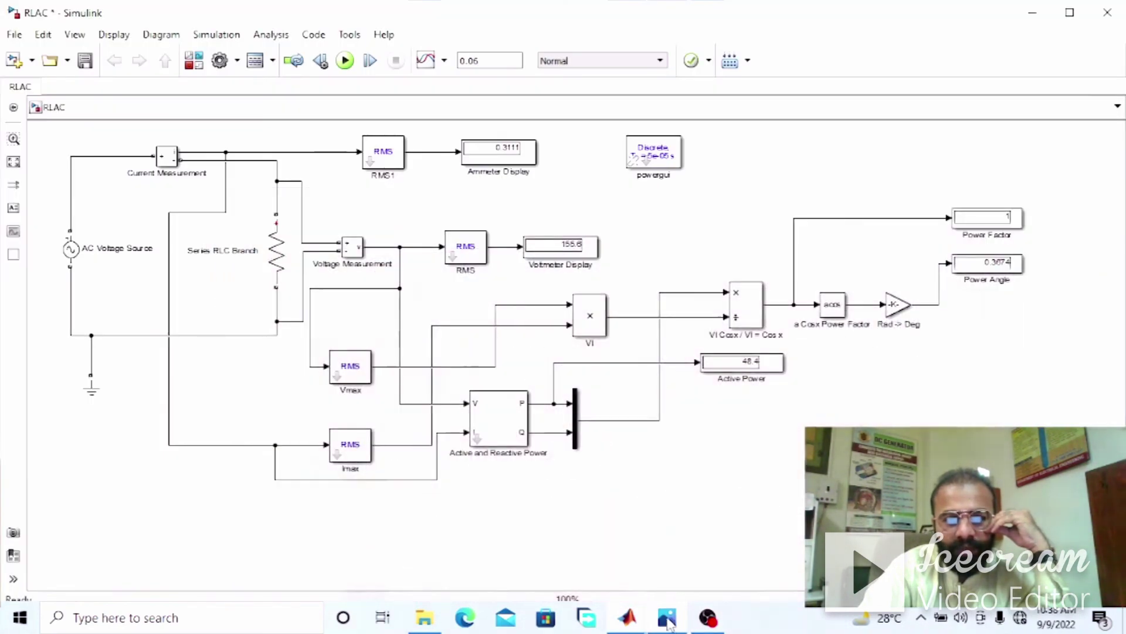
{"action": "left_click", "coordinate": [681, 624]}
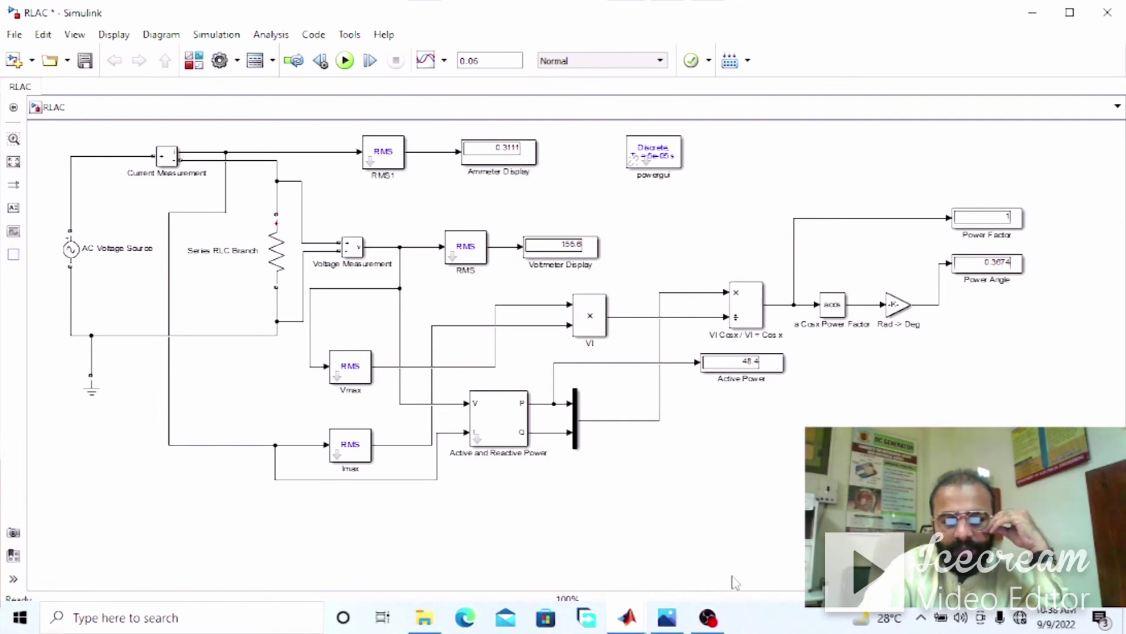
- Check the handwritten power result in the photo viewer against the Active Power display in the Simulink model, viewed at 125% zoom
{"action": "left_click", "coordinate": [667, 617]}
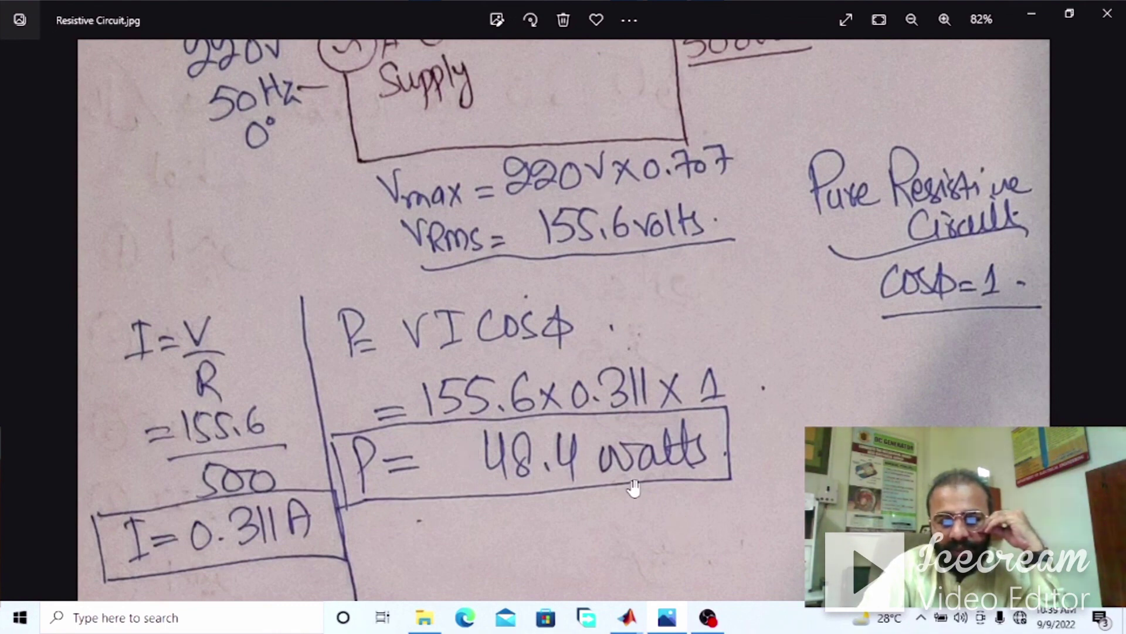
{"action": "left_click", "coordinate": [669, 617]}
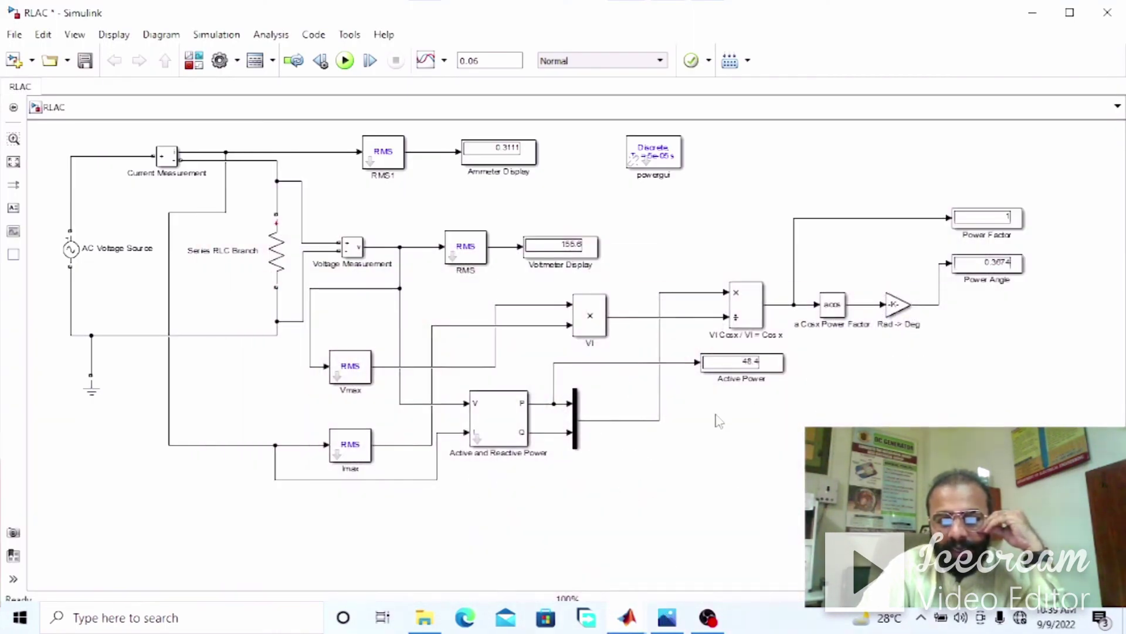
{"action": "scroll", "coordinate": [816, 414], "scroll_direction": "up", "scroll_amount": 1}
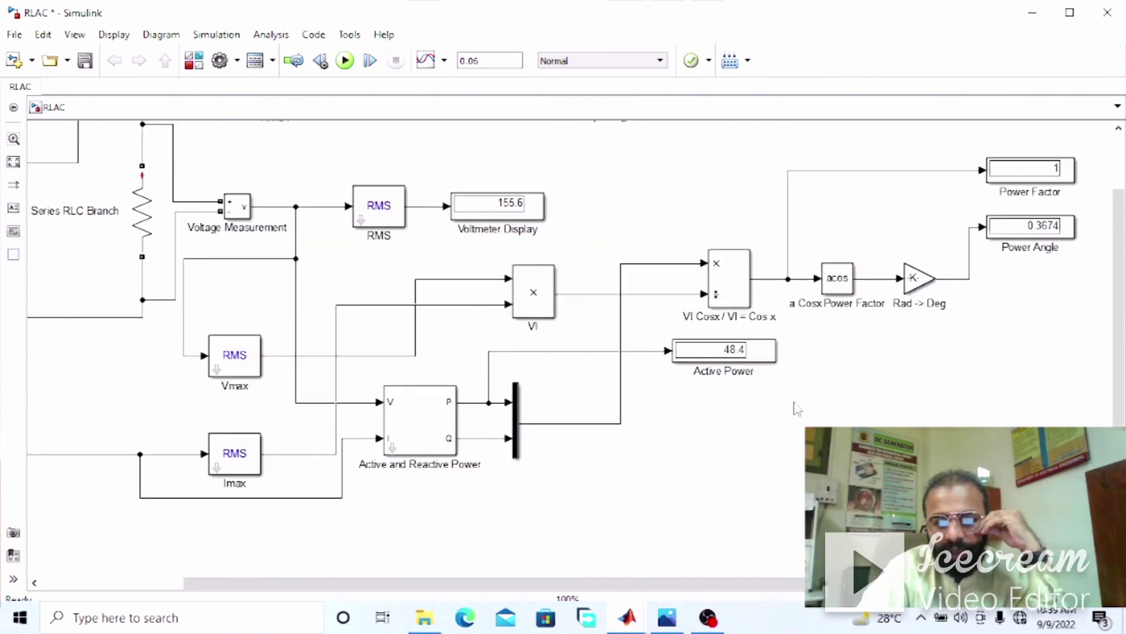
{"action": "scroll", "coordinate": [1117, 410], "scroll_direction": "up", "scroll_amount": 2}
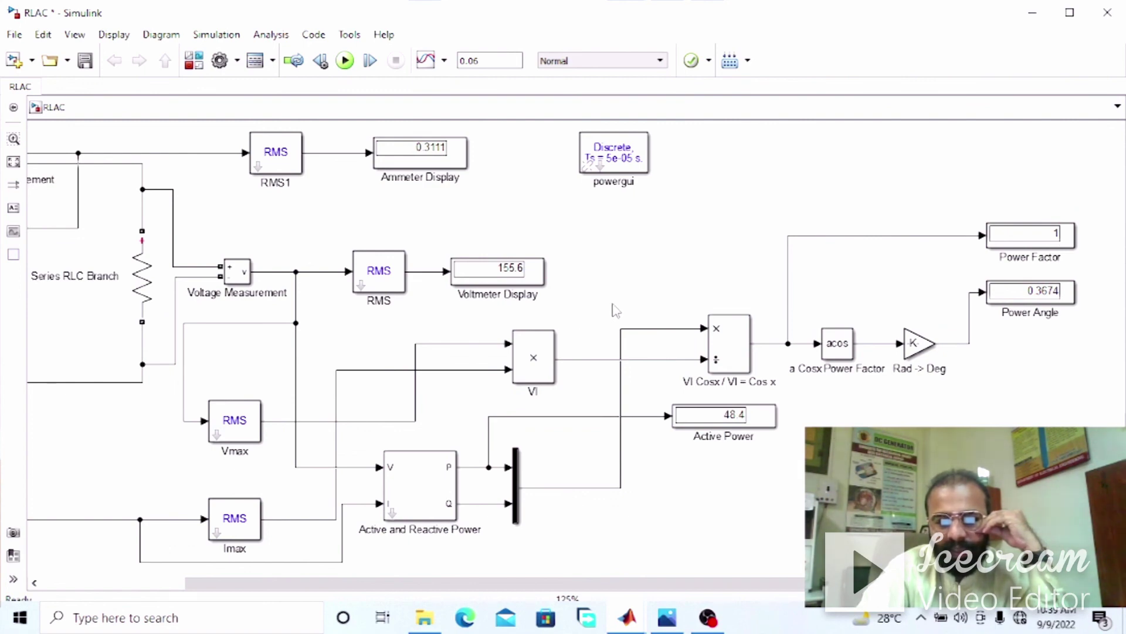
{"action": "left_click", "coordinate": [760, 424]}
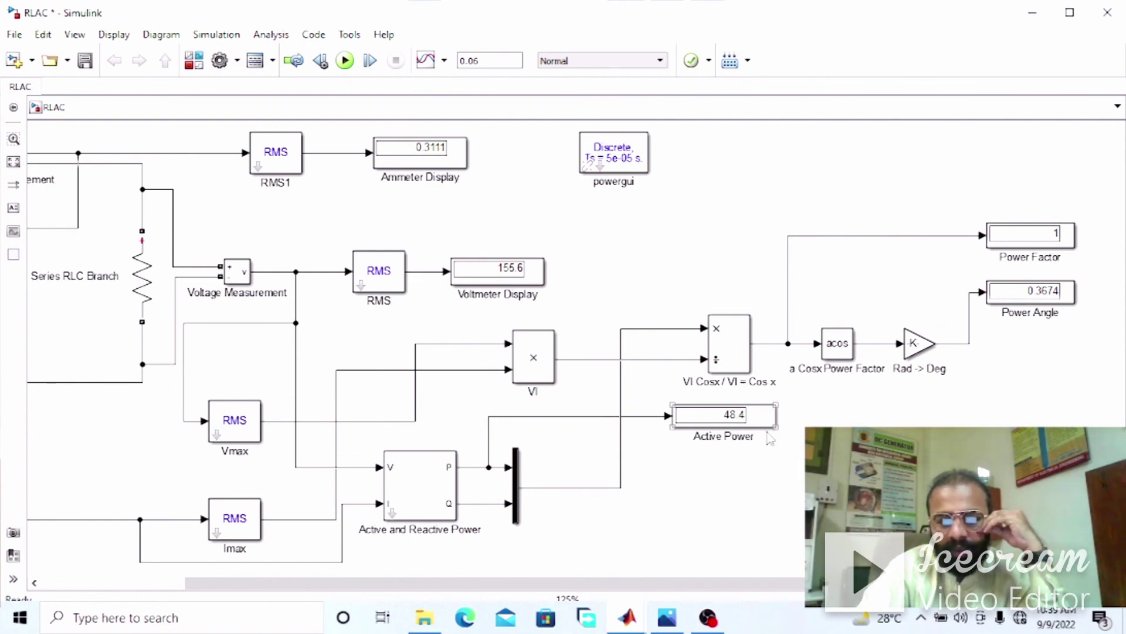
{"action": "left_click", "coordinate": [778, 451]}
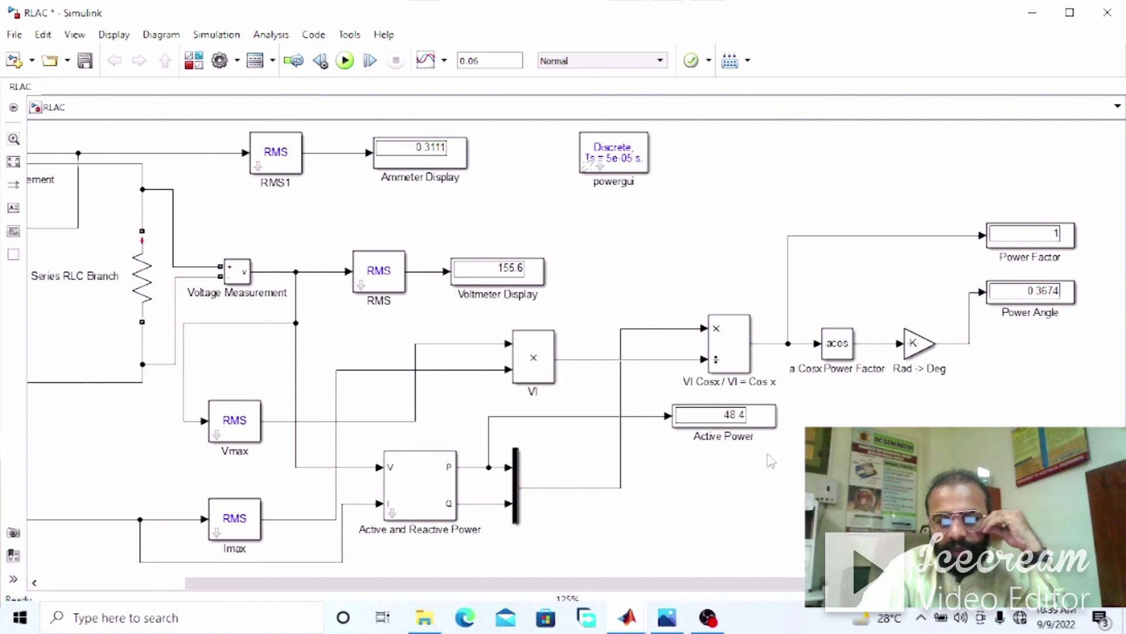